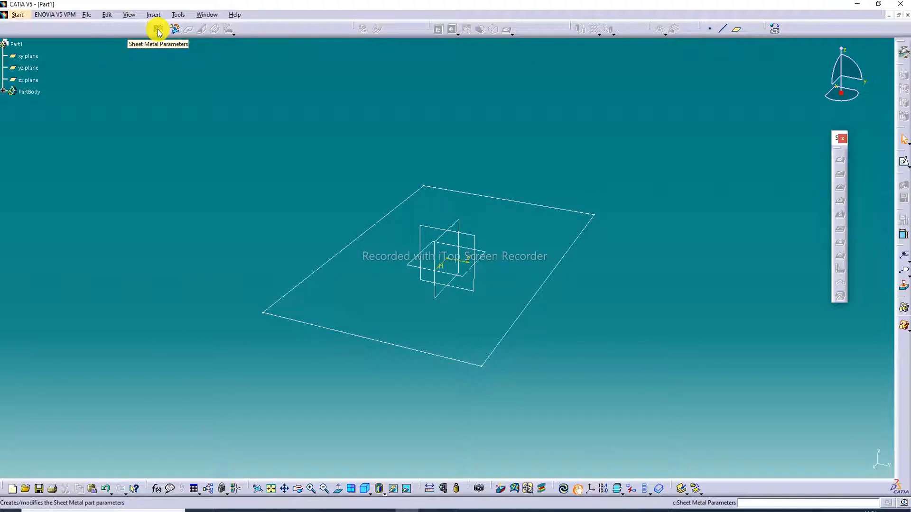
Step: Accept sheet metal parameters of 2 mm thickness and 4 mm bend radius, and create a wall from the rectangular sketch
click(158, 31)
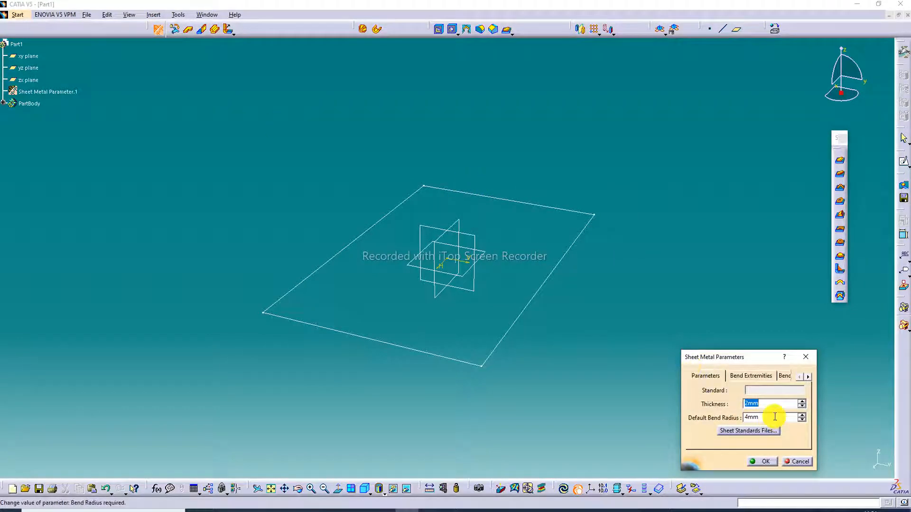
click(761, 461)
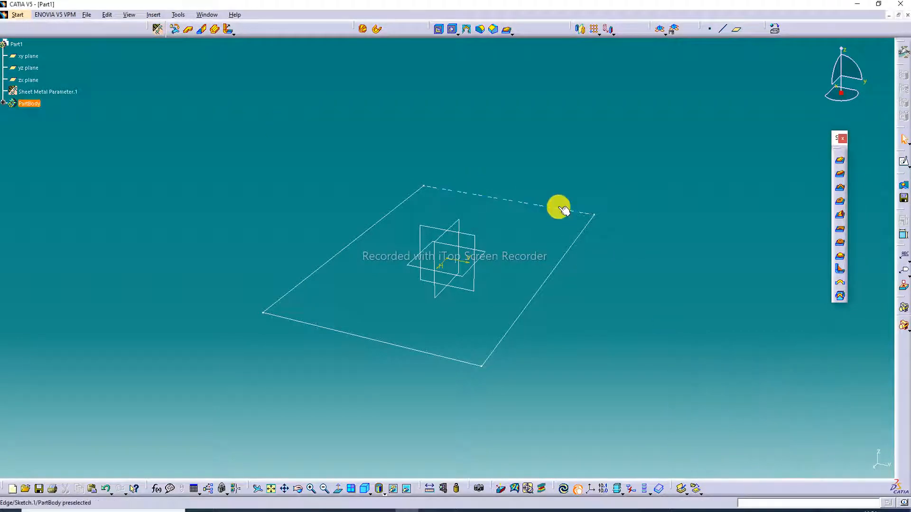
click(190, 31)
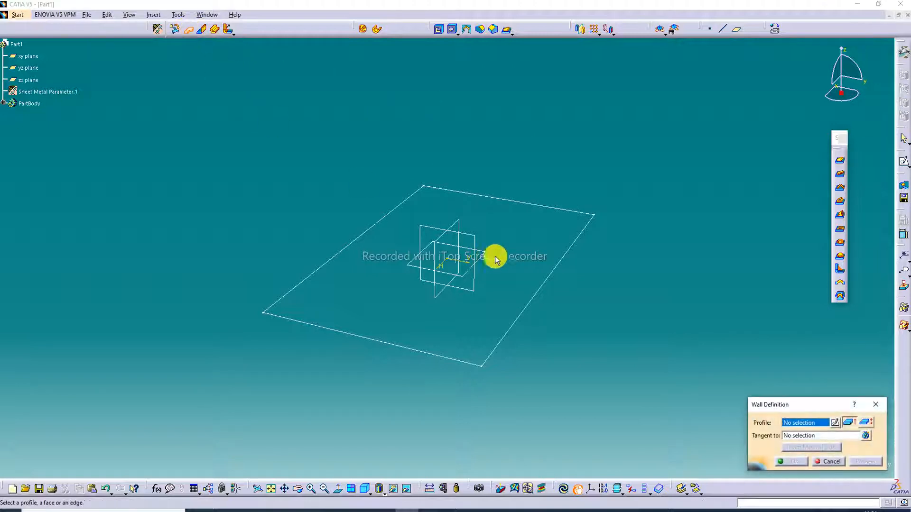
click(543, 297)
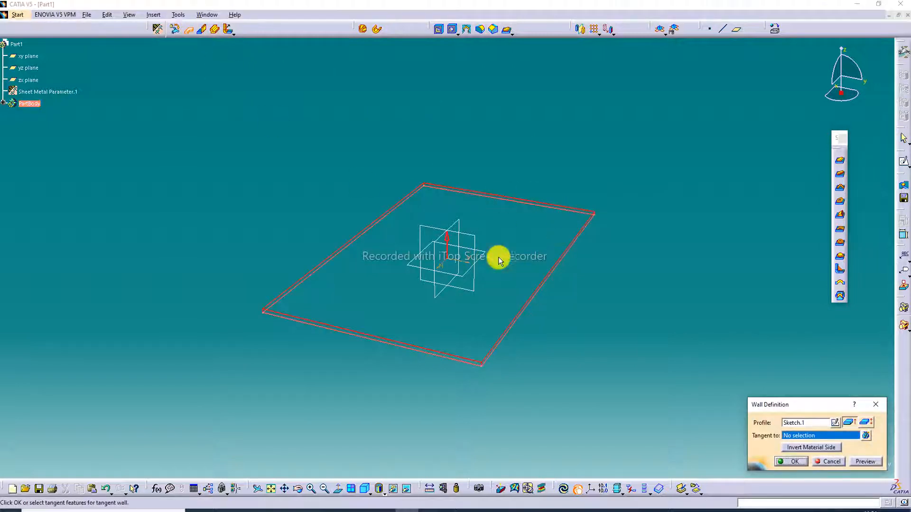
click(789, 462)
click(692, 300)
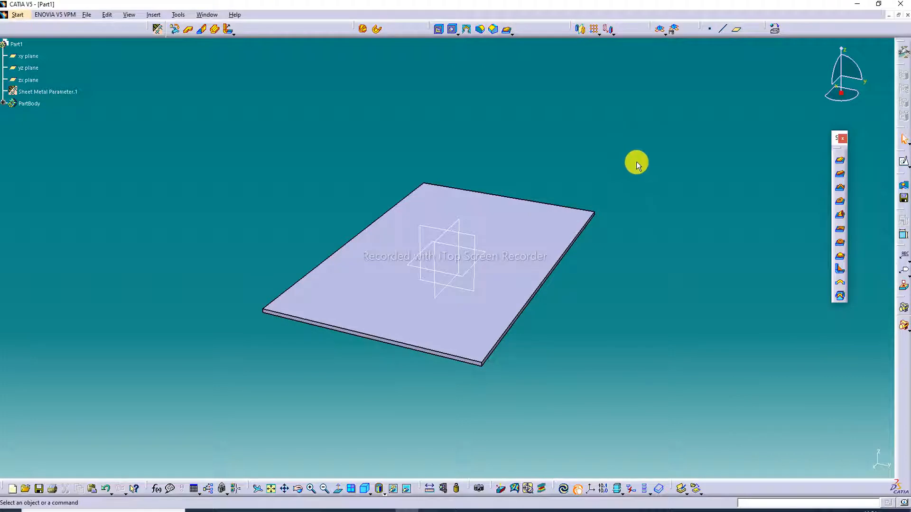
Step: Hide the yz, zx and xy reference planes
right_click(463, 233)
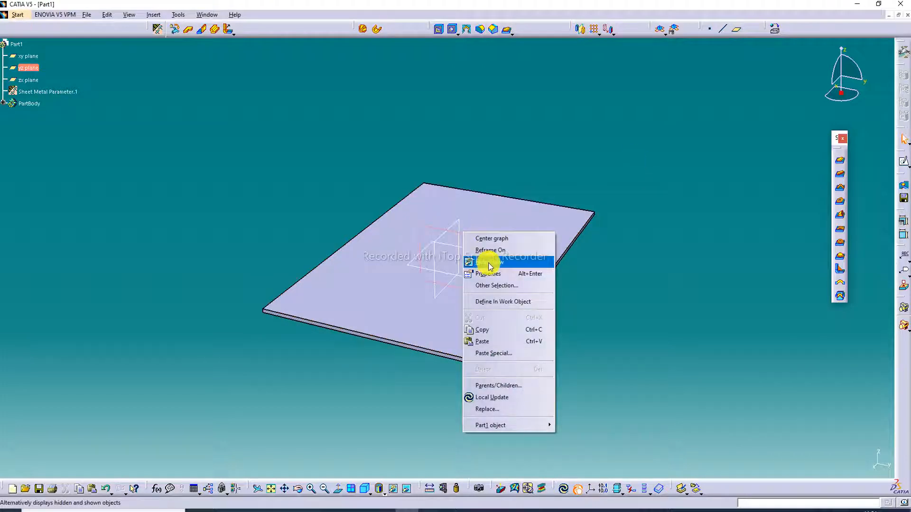
click(491, 264)
right_click(463, 228)
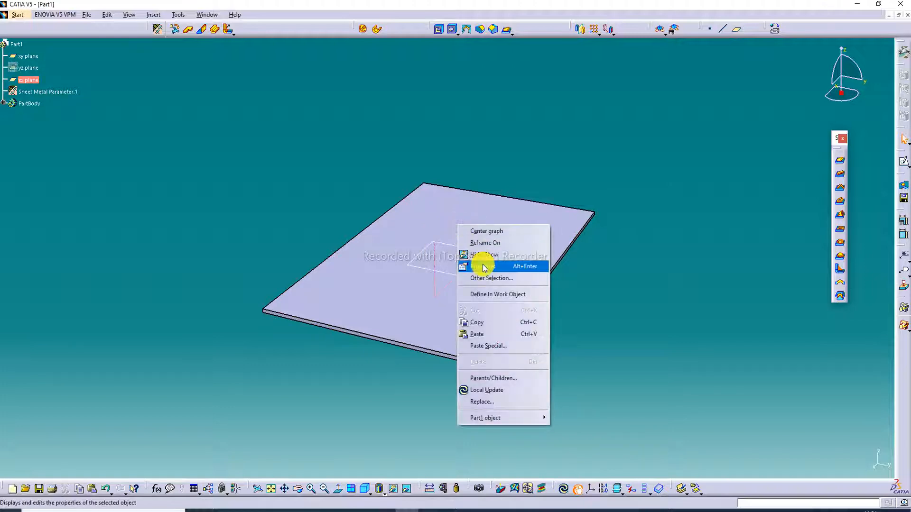
click(470, 260)
right_click(464, 247)
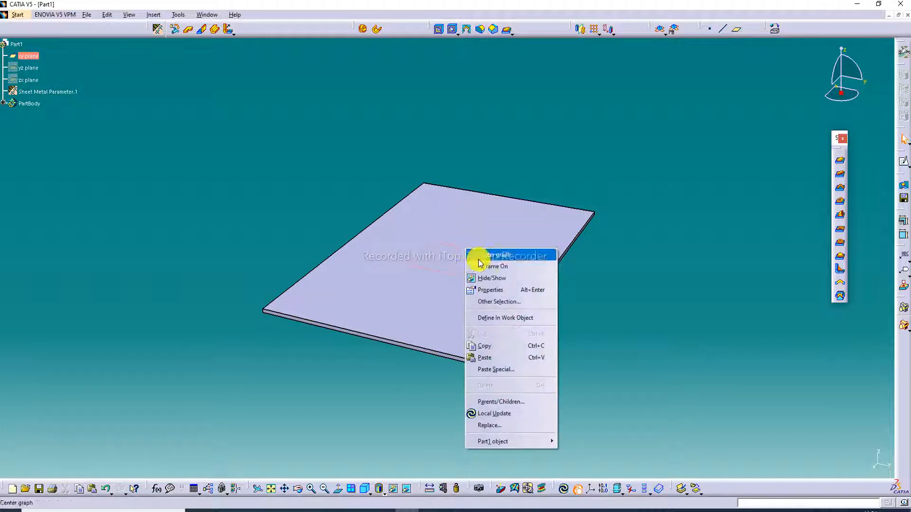
click(489, 277)
Step: Sketch a vertical line about 21 mm long on the wall's large face, near one corner, and leave the sketch
middle_drag(546, 219, 388, 372)
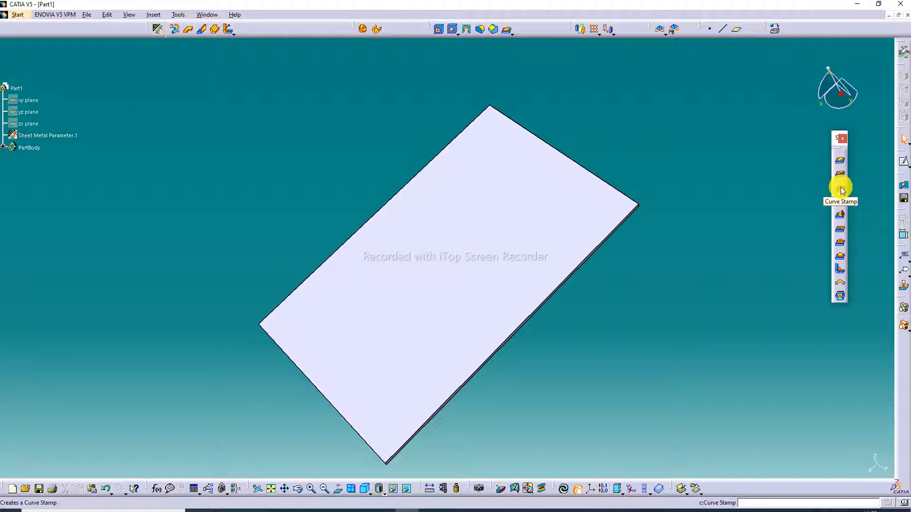
click(466, 231)
click(903, 162)
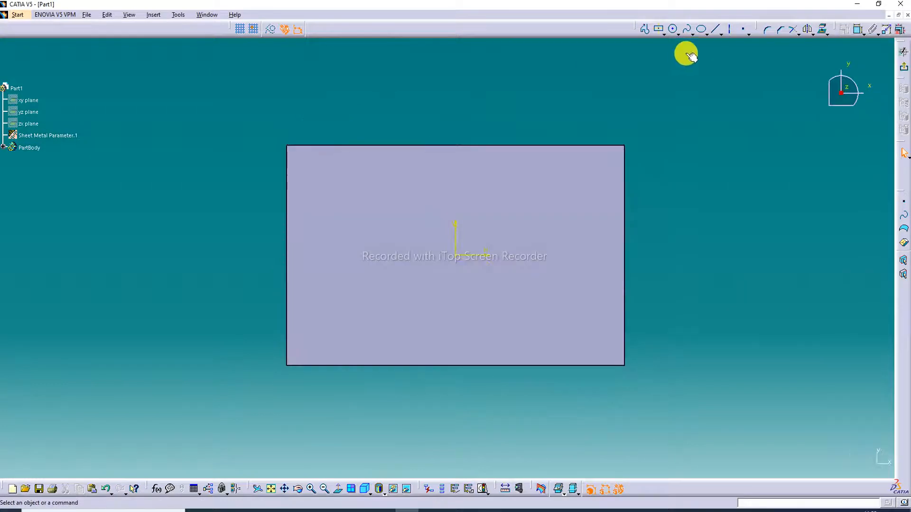
click(646, 32)
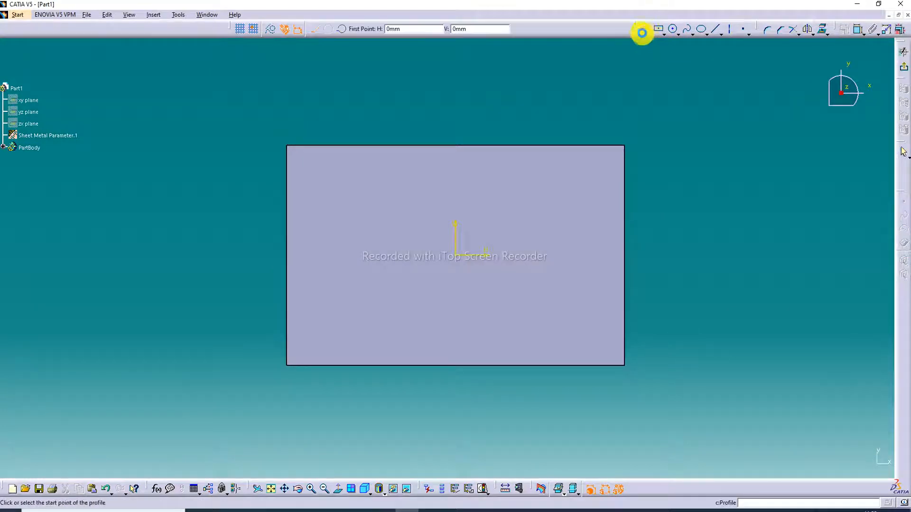
click(314, 174)
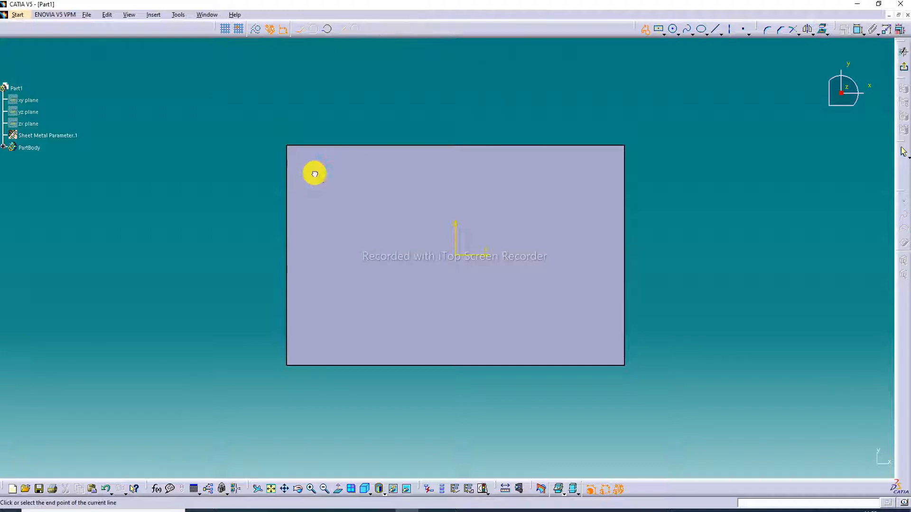
click(315, 212)
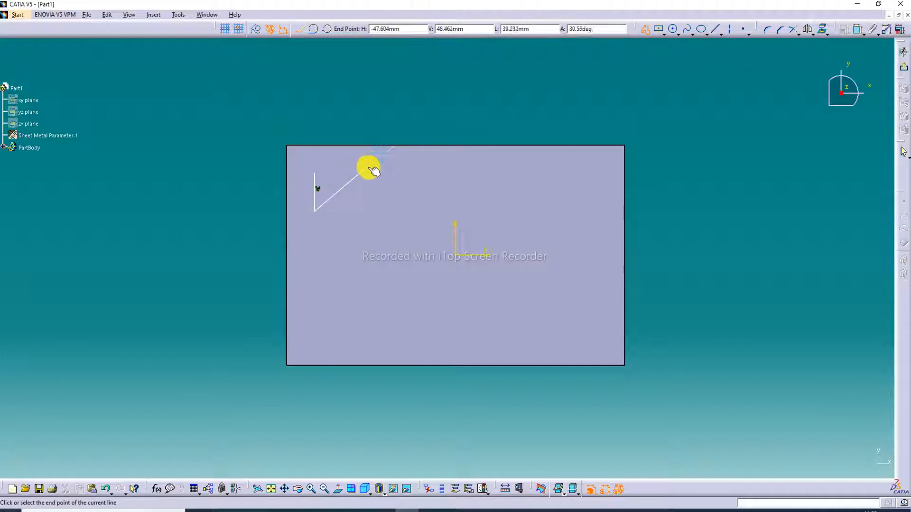
click(646, 31)
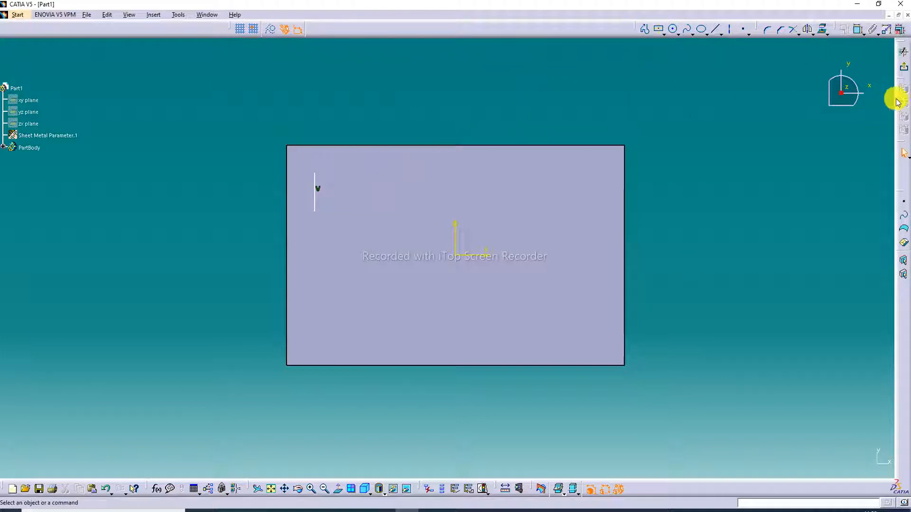
click(903, 69)
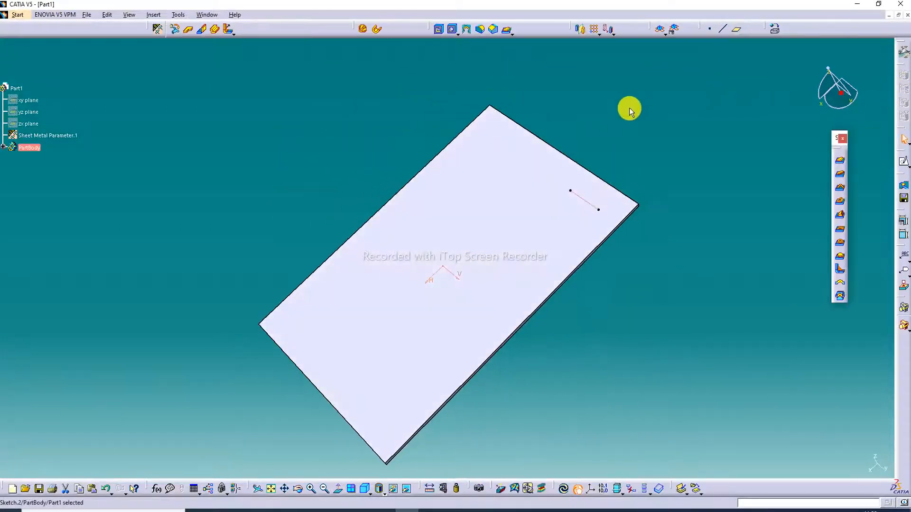
Step: Create an obround curve stamp along the sketched line with height 8 mm, length 13 mm, angle 75°, R1 2 mm and R2 1 mm
click(839, 188)
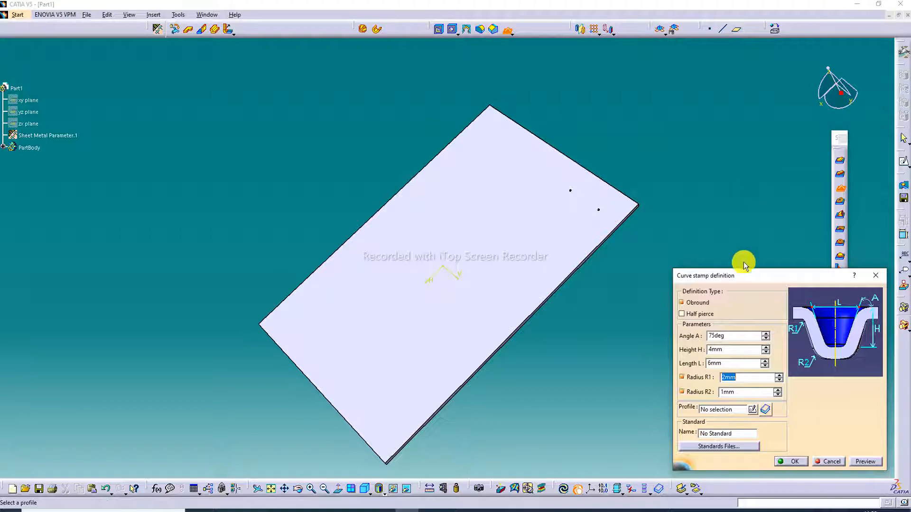
click(723, 410)
click(590, 204)
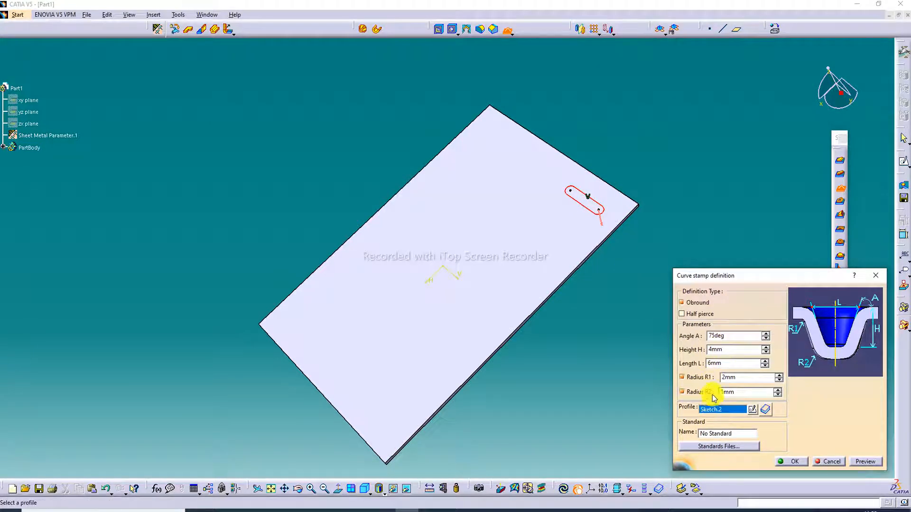
click(764, 347)
click(765, 361)
click(765, 361)
click(764, 360)
click(764, 360)
click(764, 360)
click(765, 360)
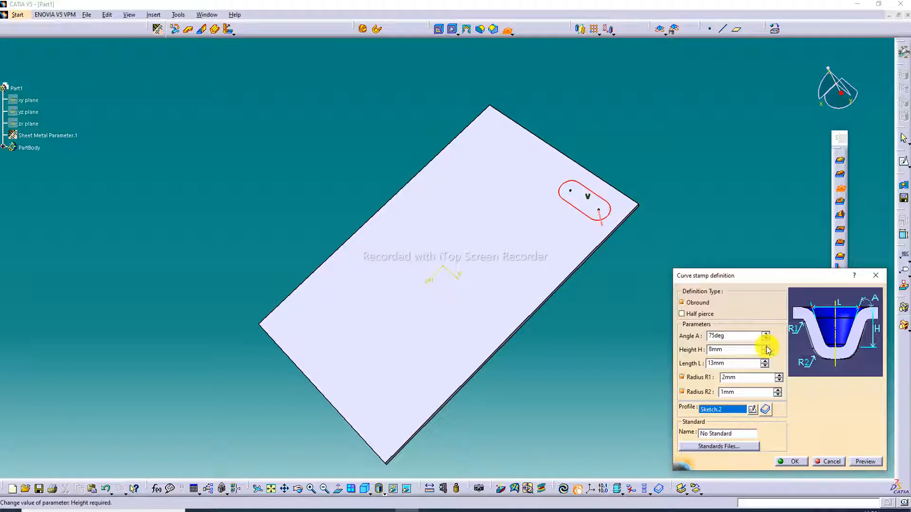
click(865, 461)
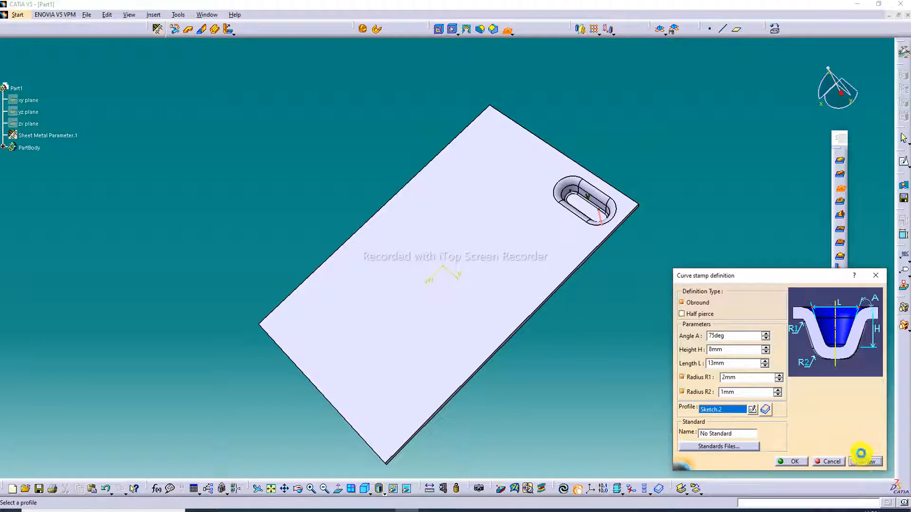
click(798, 462)
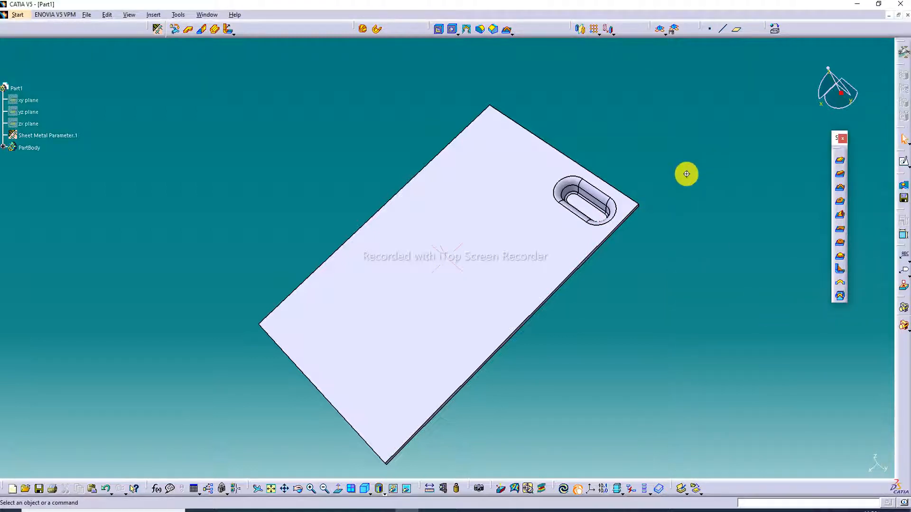
Step: Edit the curve stamp and reverse its direction so it projects from the opposite face of the wall
middle_drag(686, 174, 497, 197)
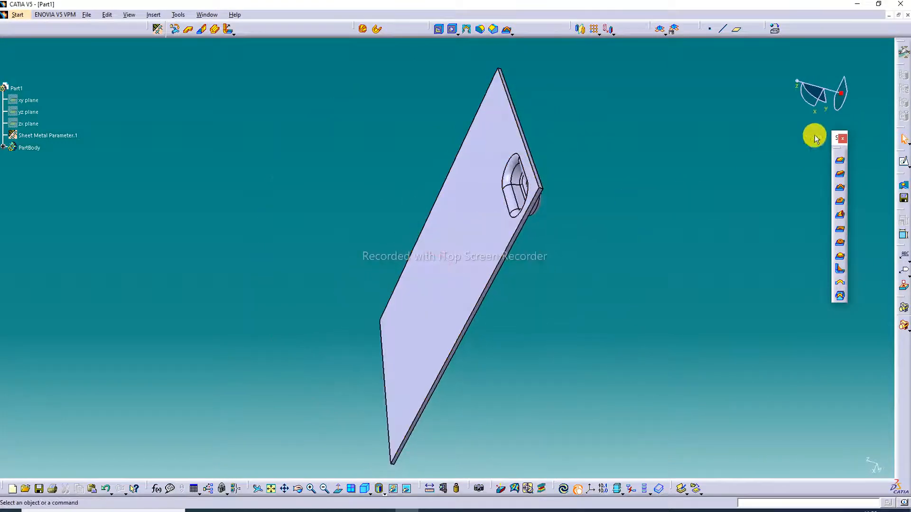
middle_drag(699, 153, 707, 130)
click(529, 131)
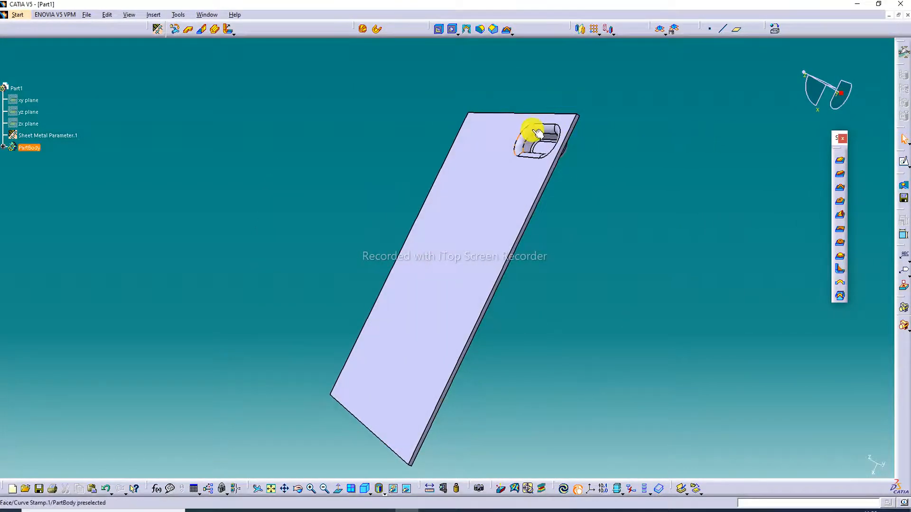
double_click(536, 131)
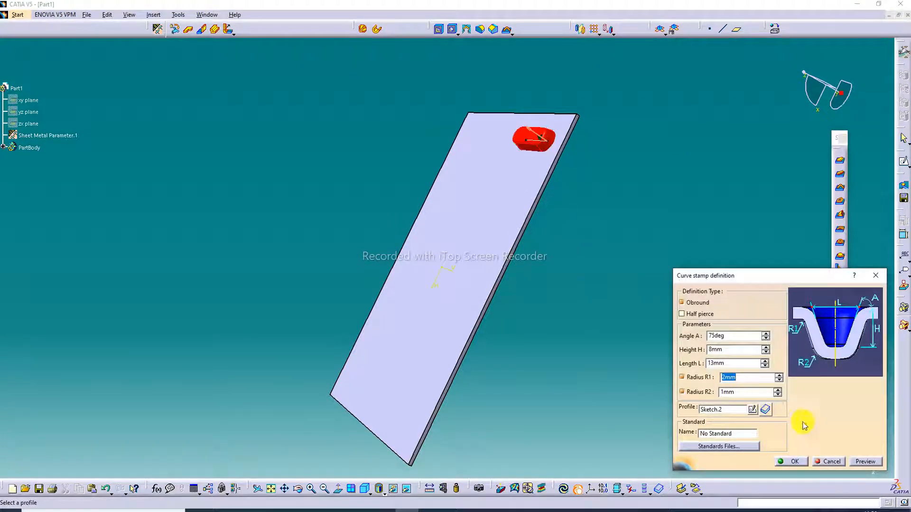
click(862, 461)
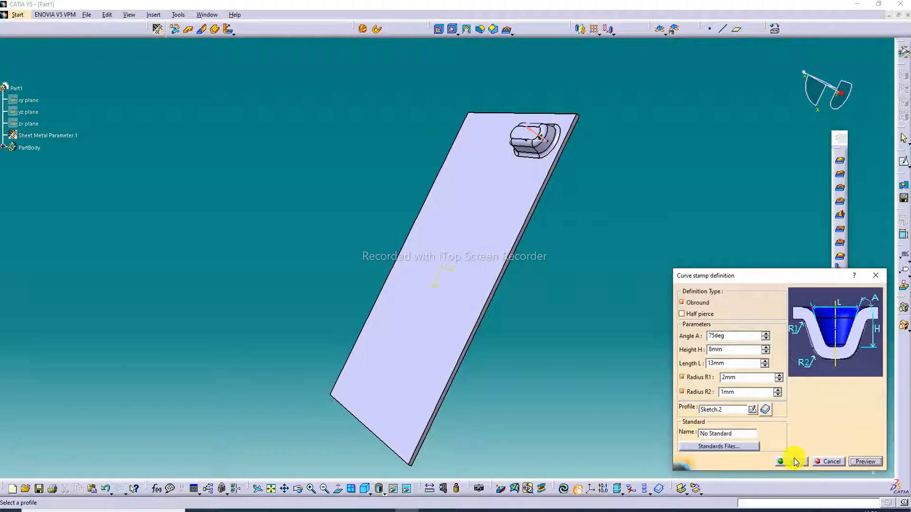
click(793, 462)
Step: Edit the curve stamp, setting radius R1 to 4 mm and R2 to 2 mm, and preview each change
middle_drag(531, 98, 633, 168)
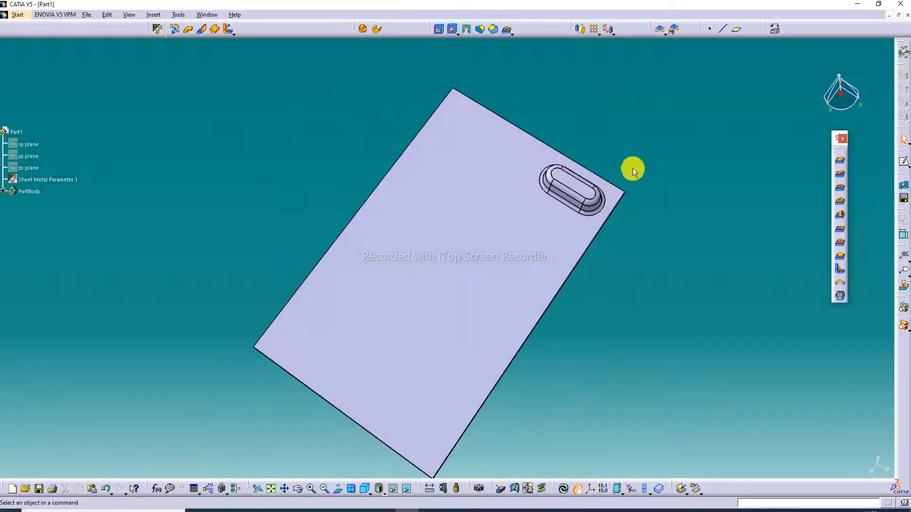
double_click(588, 191)
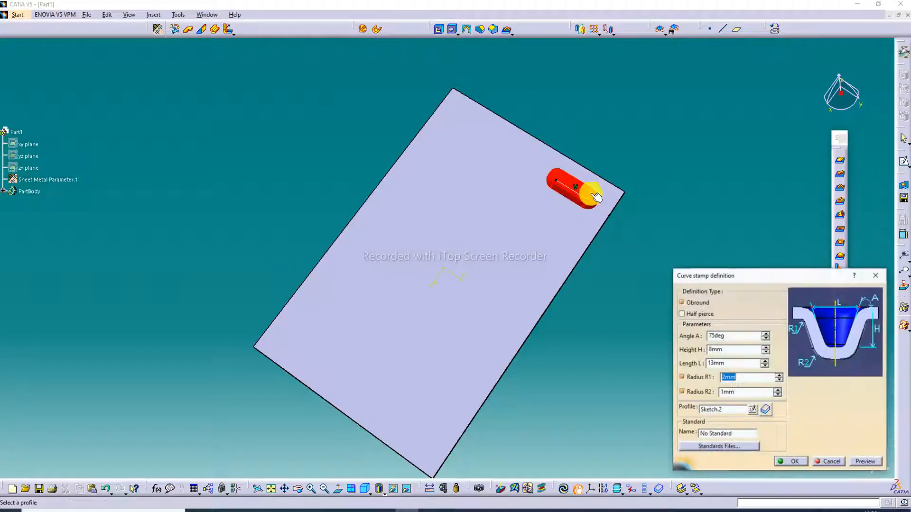
click(780, 375)
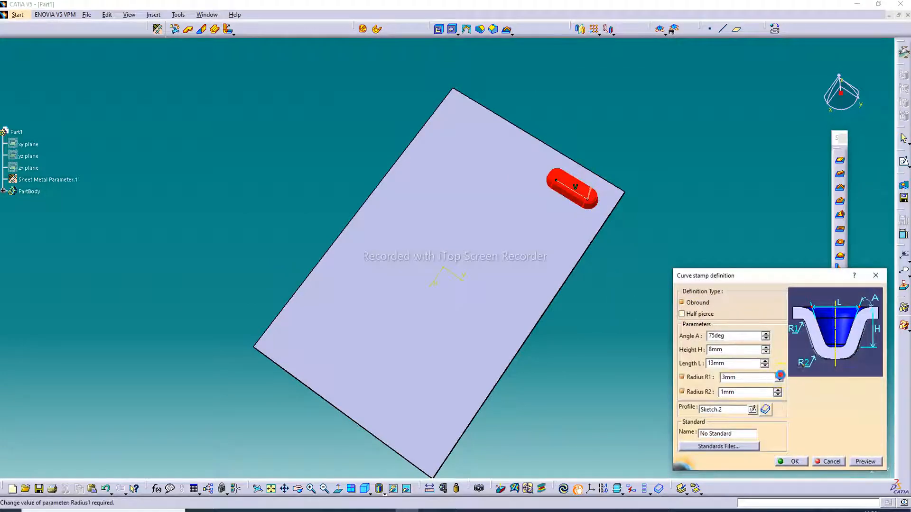
click(781, 375)
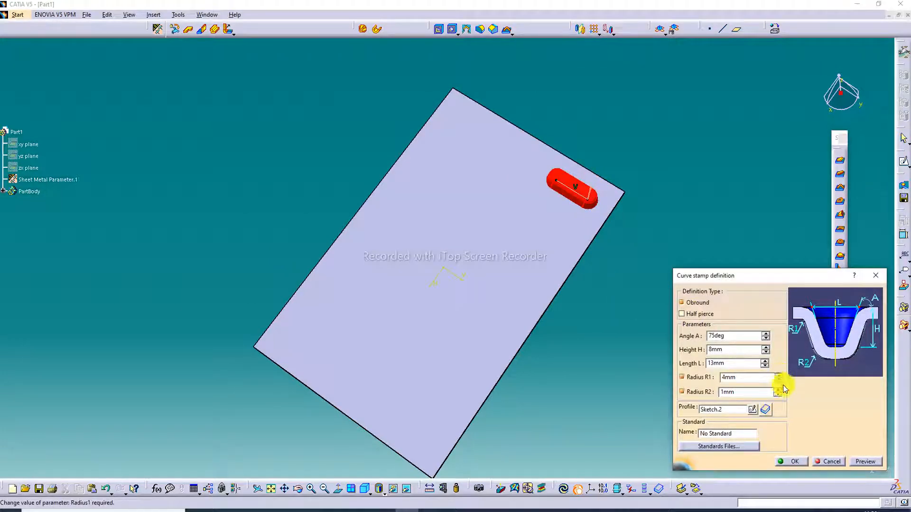
click(864, 462)
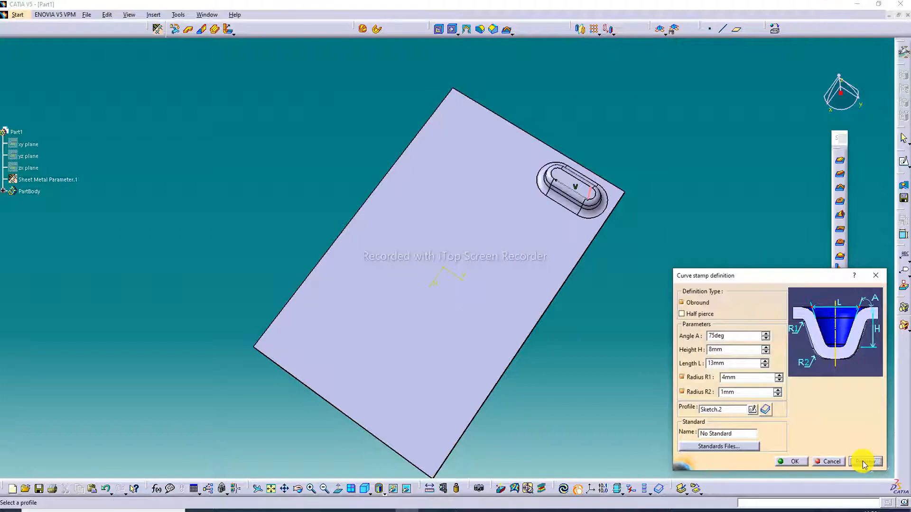
click(777, 391)
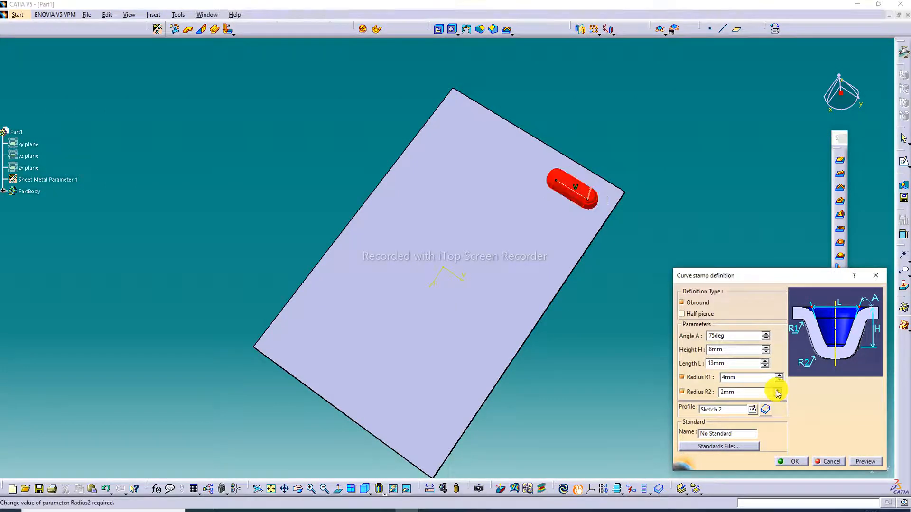
click(866, 461)
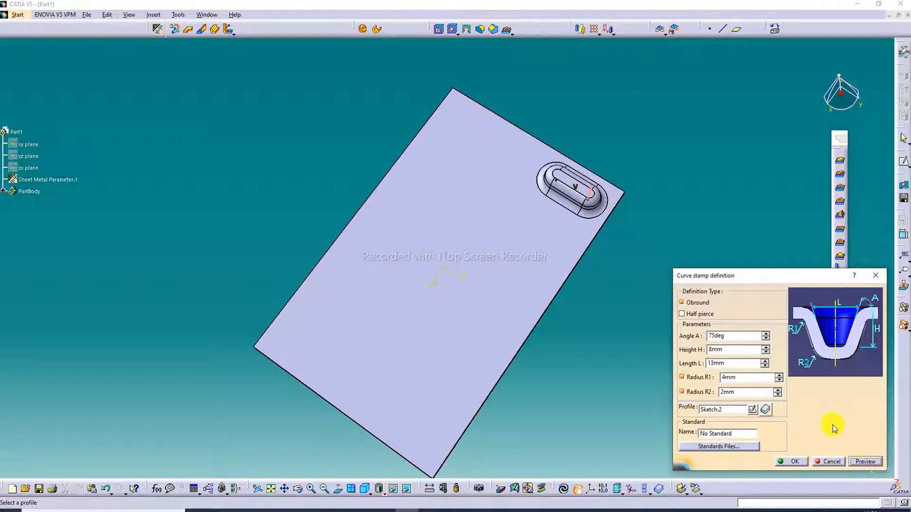
Step: Increase the curve stamp's radii in alternating 1 mm steps up to R1 6 mm and R2 4 mm, previewing each change
click(780, 376)
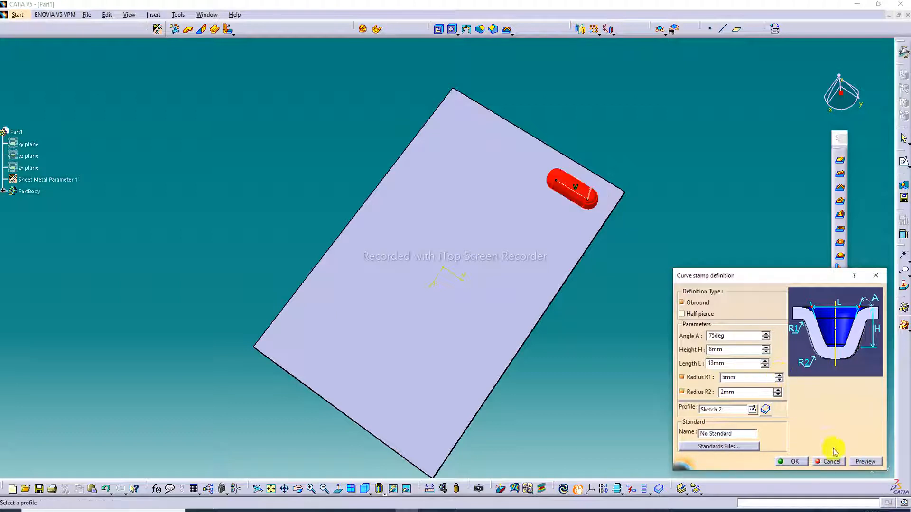
click(863, 464)
click(777, 390)
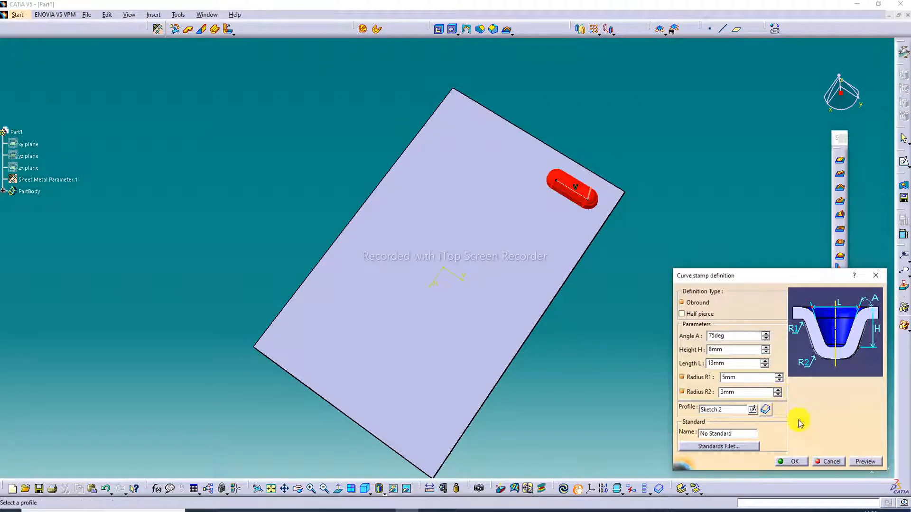
click(865, 463)
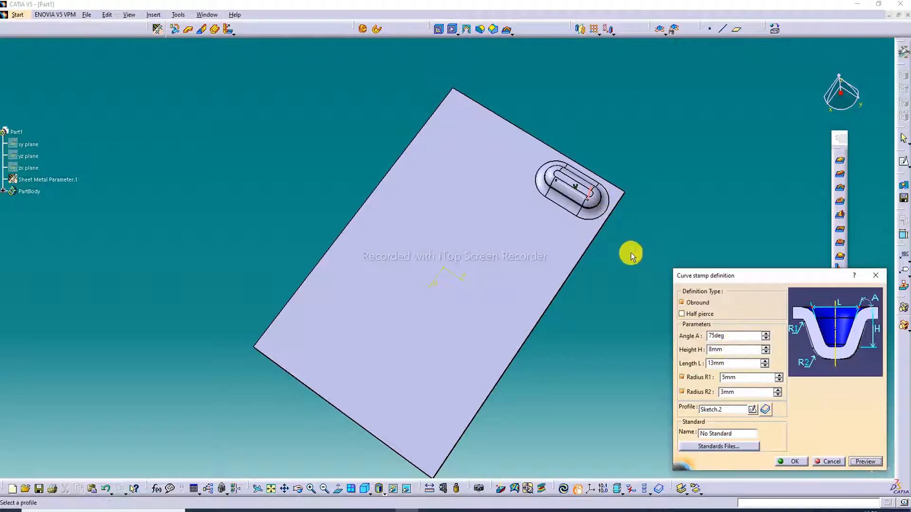
click(779, 375)
click(865, 461)
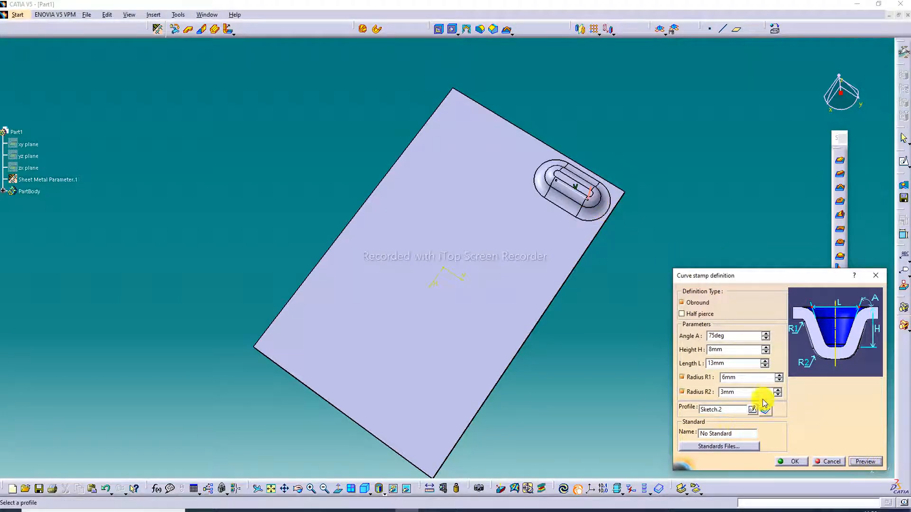
click(777, 390)
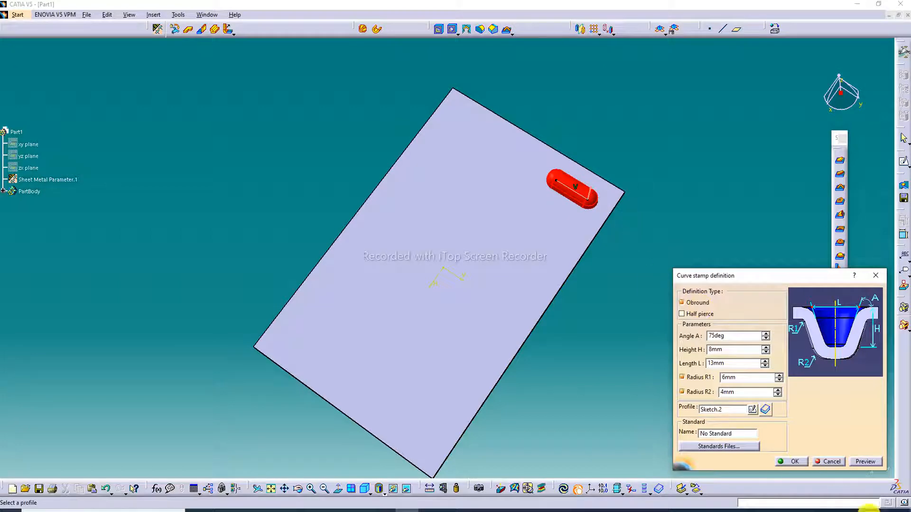
click(865, 461)
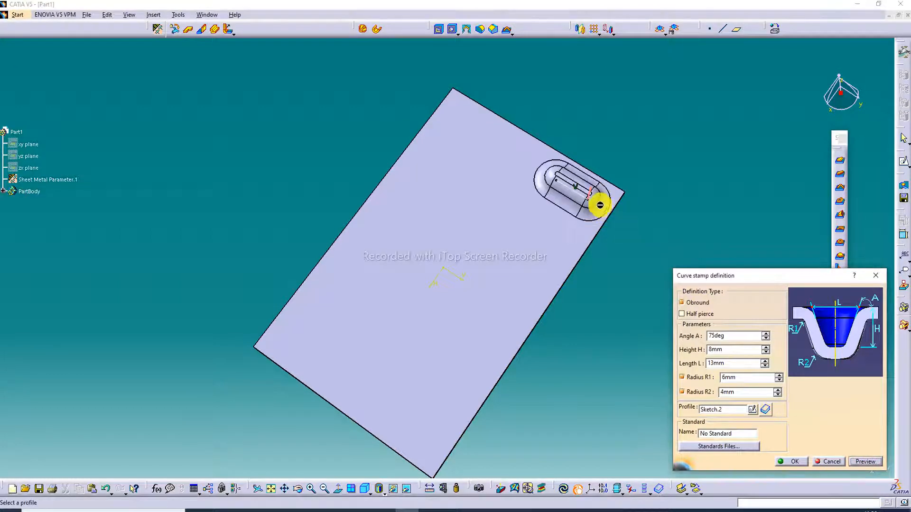
middle_drag(626, 152, 576, 204)
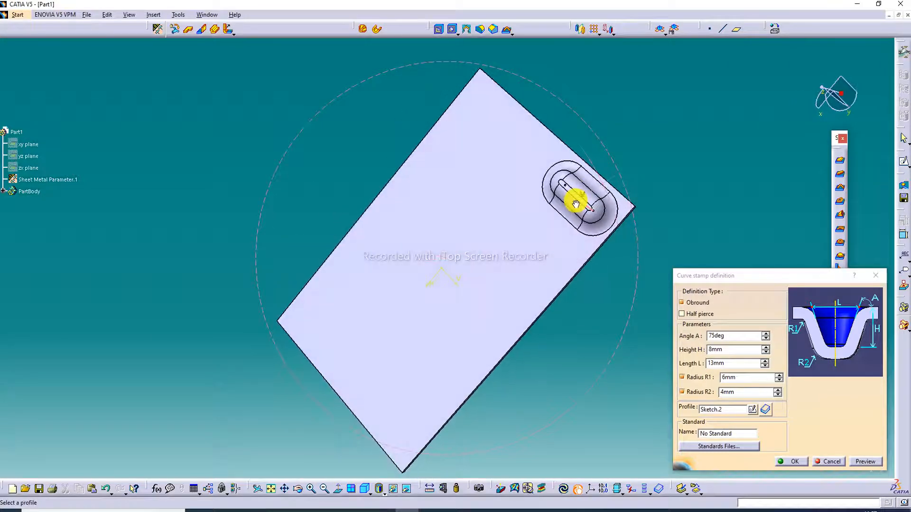
Step: Set the stamp's radius R1 to 5 mm and its height to 10 mm, previewing each change
click(781, 379)
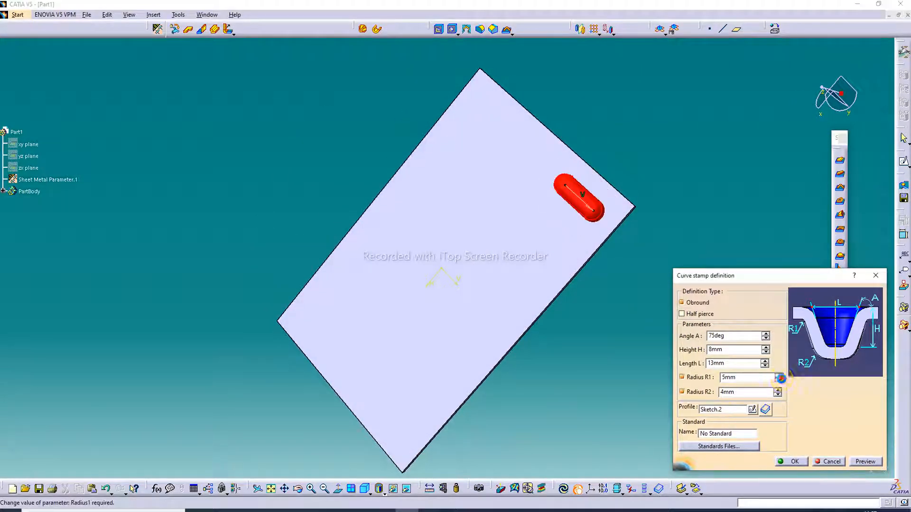
click(866, 462)
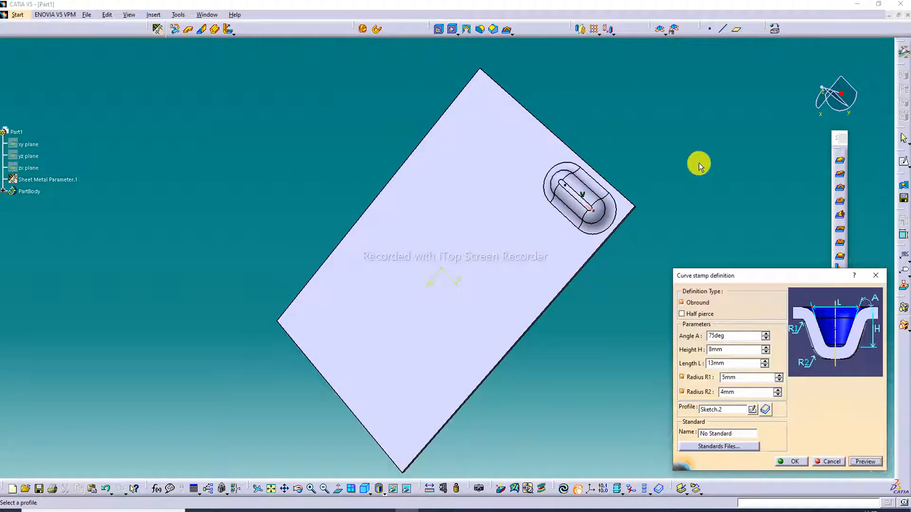
click(767, 349)
click(767, 349)
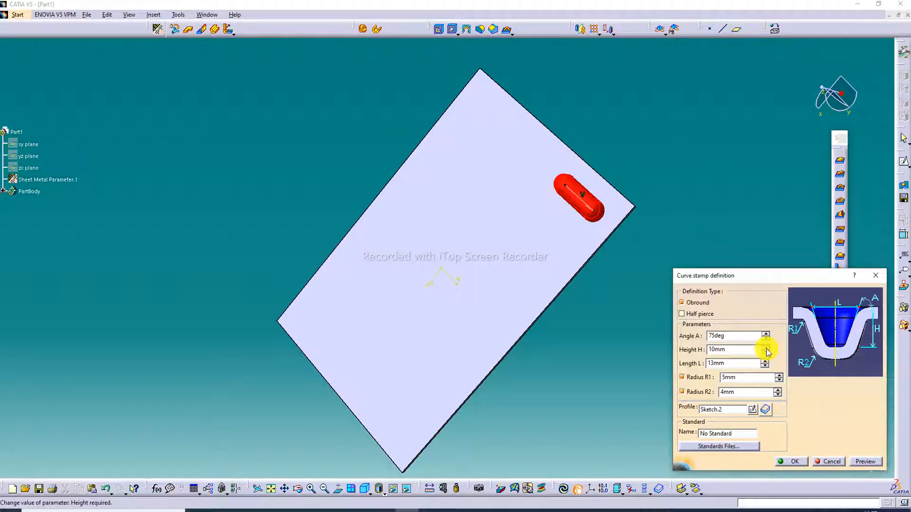
click(866, 462)
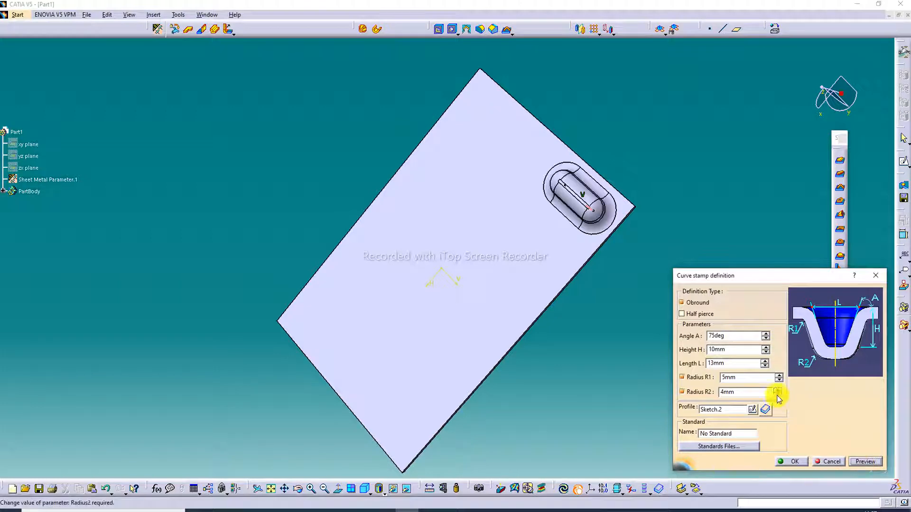
middle_drag(710, 206, 633, 248)
Step: Set the curve stamp's length L to 12 mm and preview the shape
click(716, 340)
click(764, 365)
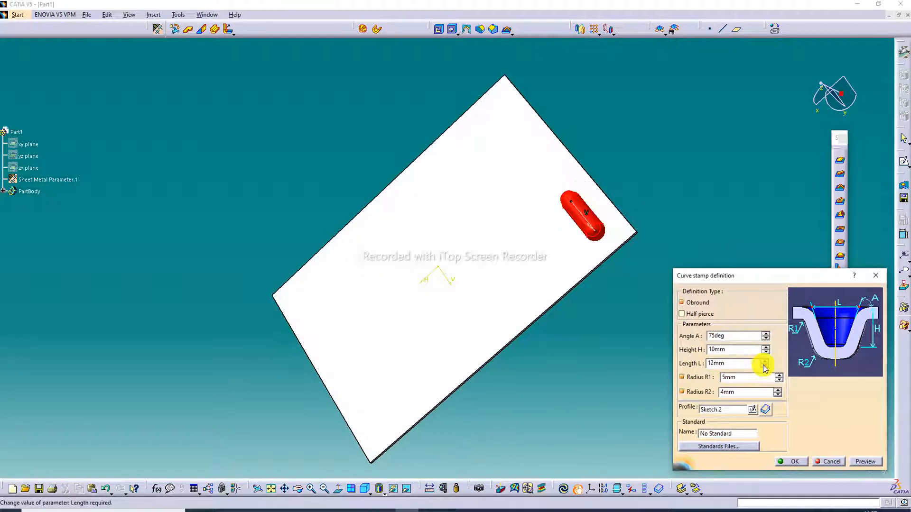
click(865, 462)
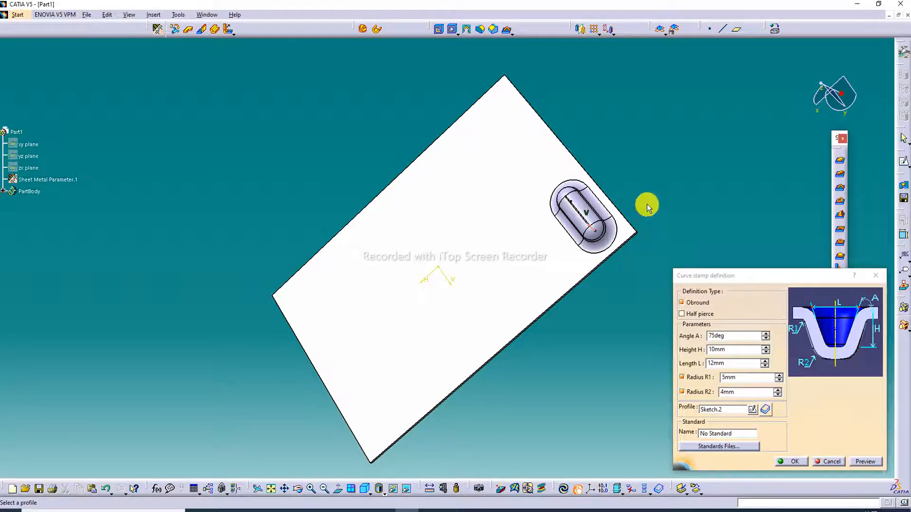
Step: Enable the Half pierce option for the curve stamp and preview and inspect the shape
click(682, 315)
click(864, 466)
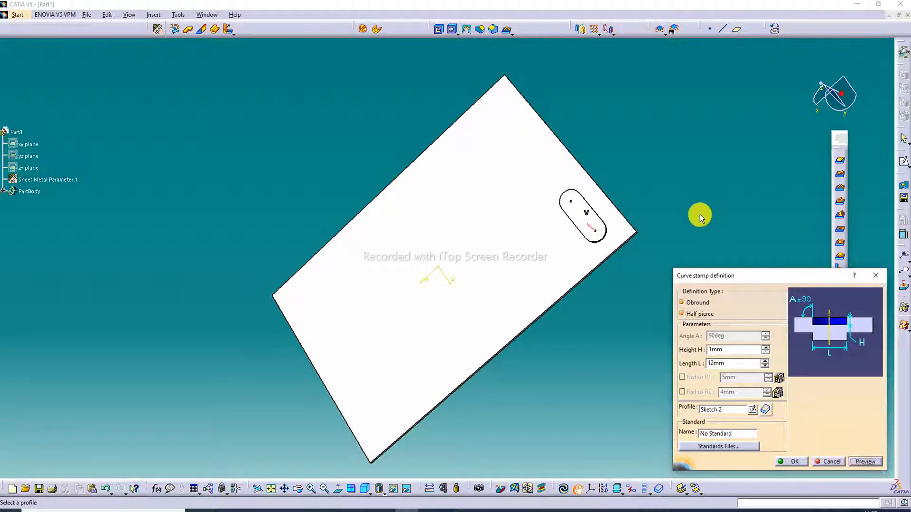
middle_drag(696, 215, 583, 209)
Step: Disable Half pierce, preview the stamp with a 90° angle and 1 mm height, and discard the edits
click(683, 315)
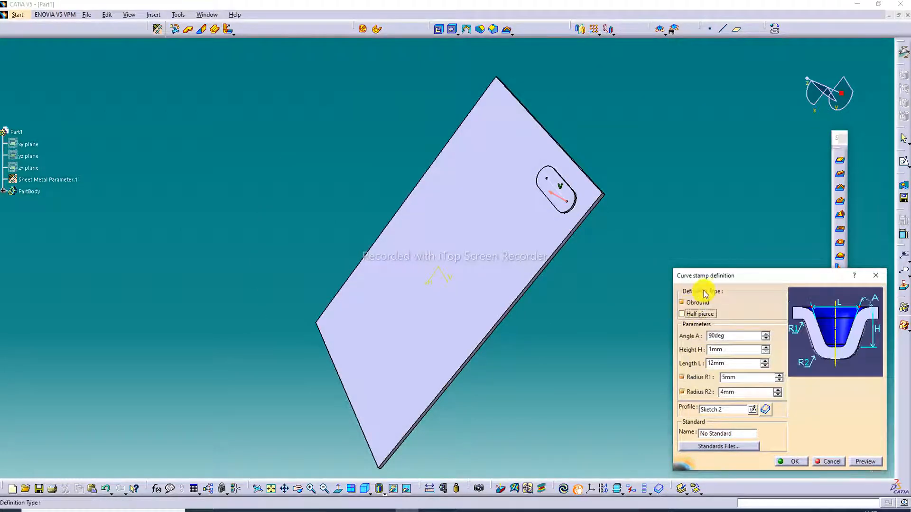
click(859, 460)
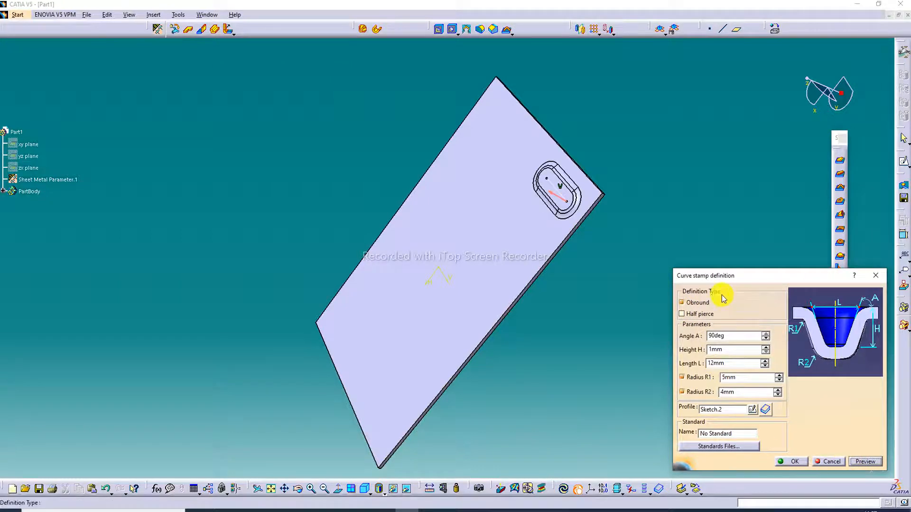
middle_drag(628, 158, 647, 215)
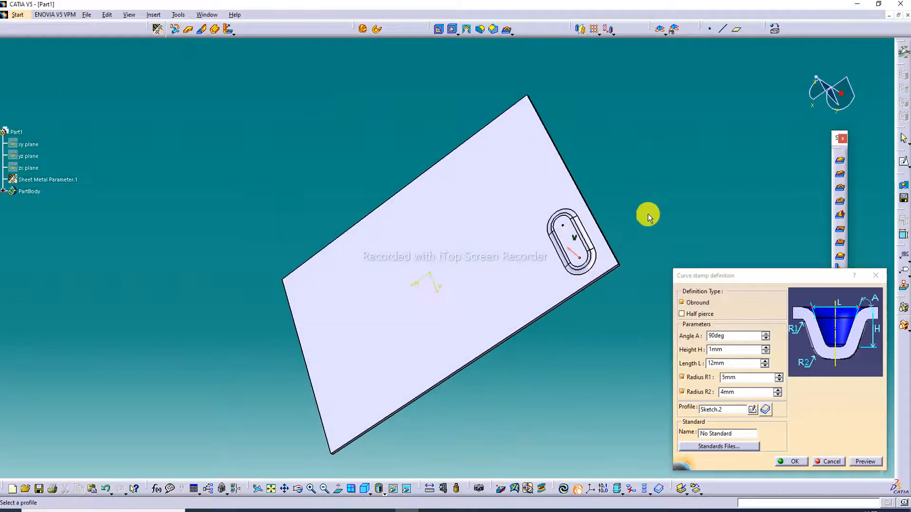
click(875, 275)
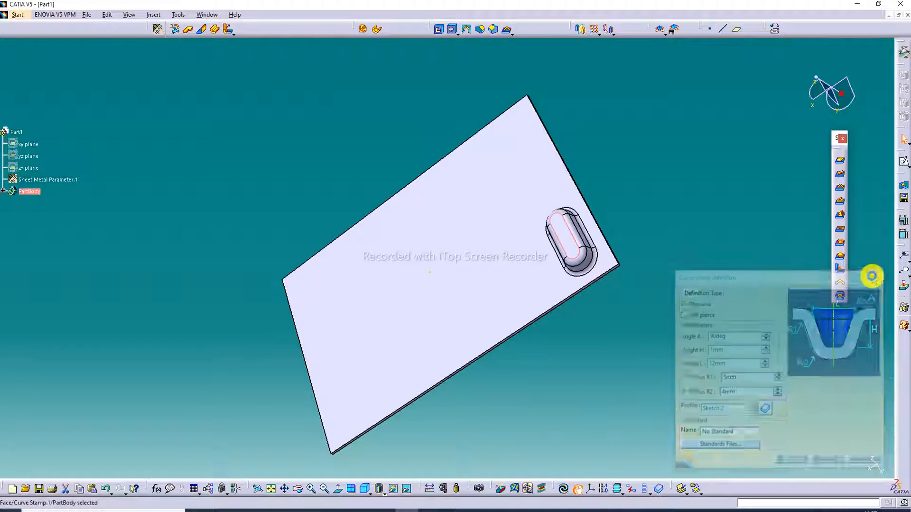
Step: Edit the curve stamp with height 10 mm, length 12 mm, R1 4 mm and R2 3 mm, and preview it
middle_drag(585, 256, 646, 166)
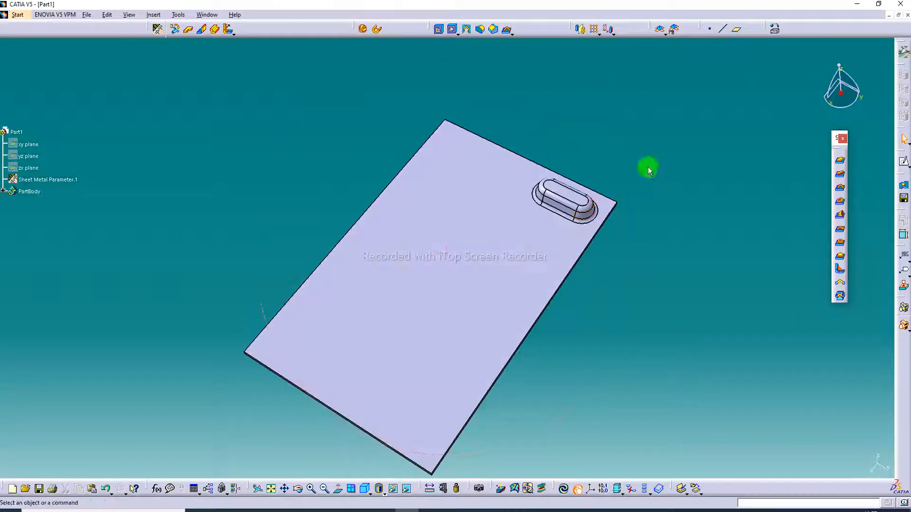
double_click(579, 201)
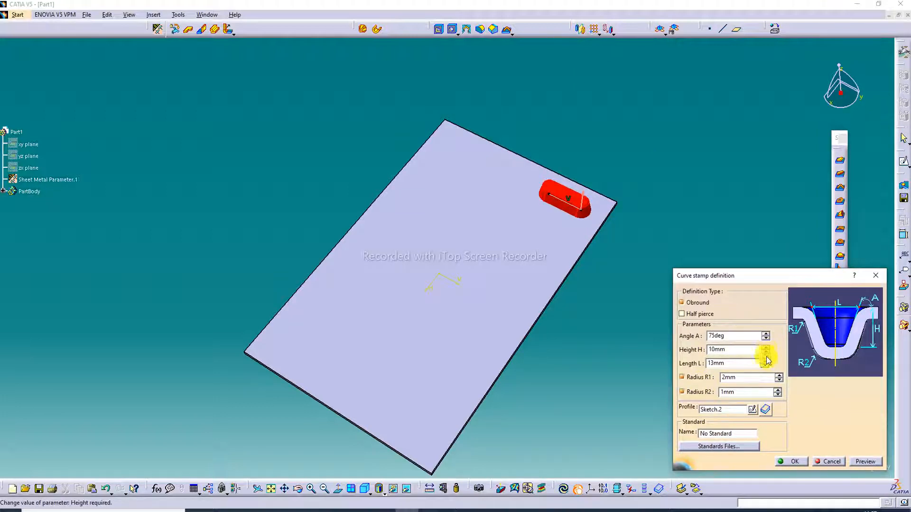
click(766, 366)
click(766, 367)
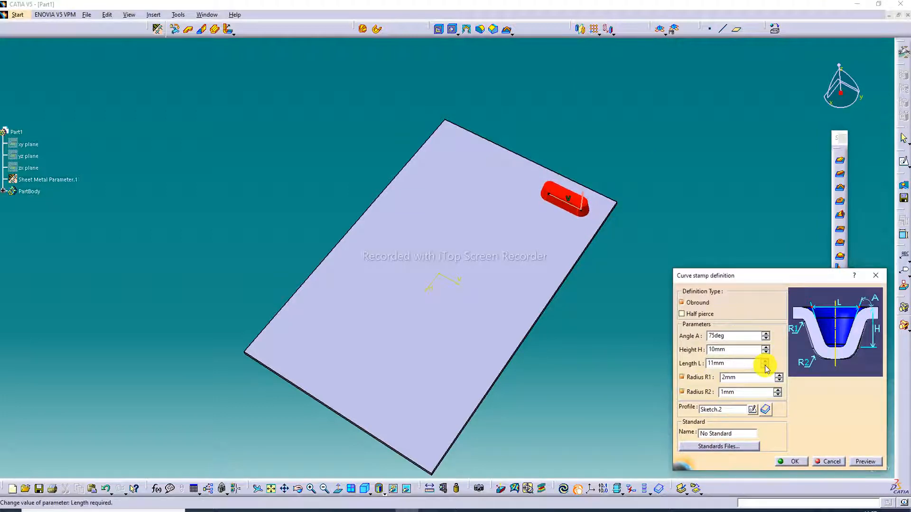
click(765, 362)
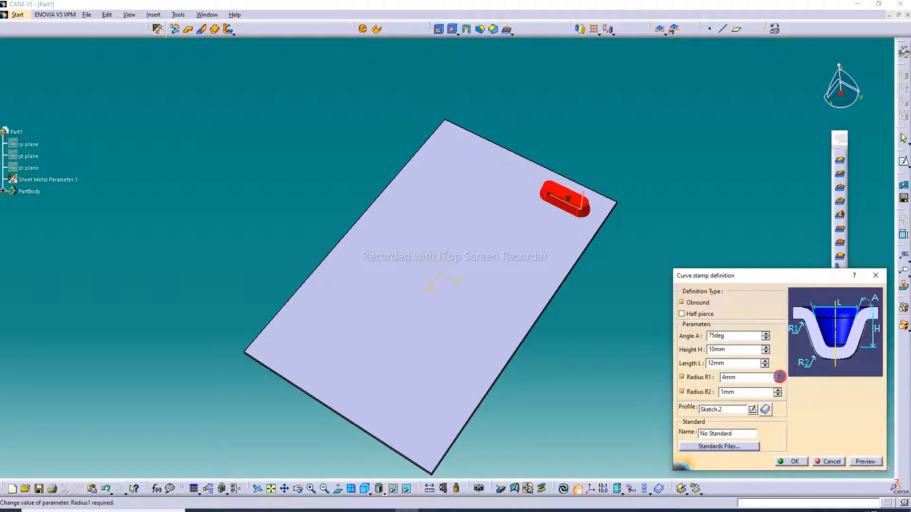
click(777, 390)
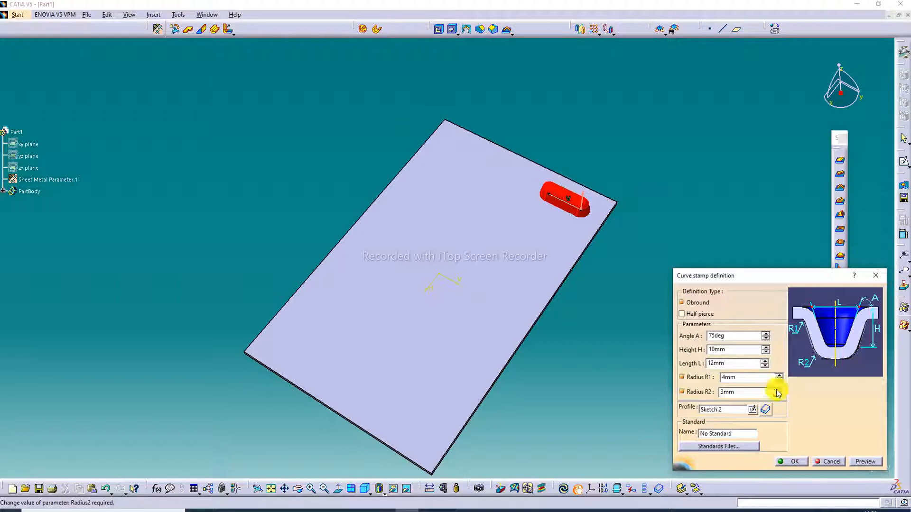
click(865, 461)
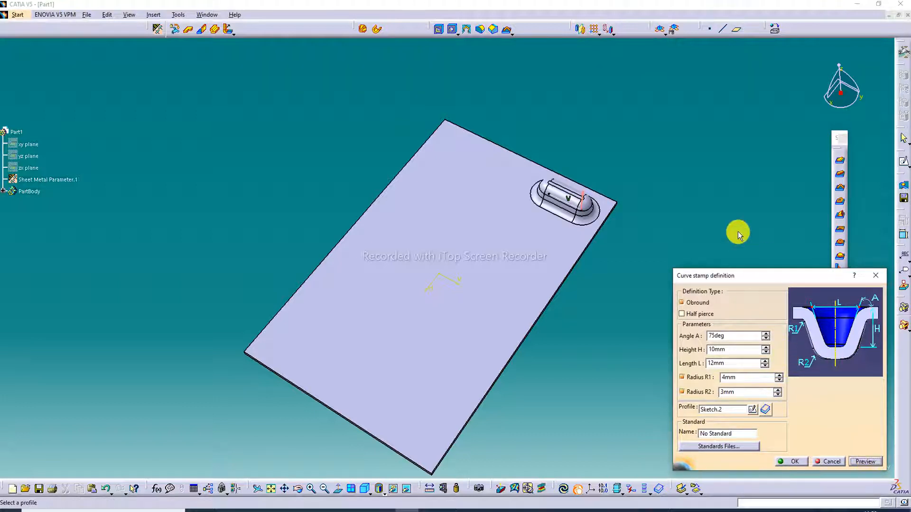
Step: Try to preview the curve stamp with radius R1 at 6 mm and R2 at 5 mm
click(778, 390)
click(780, 375)
click(779, 375)
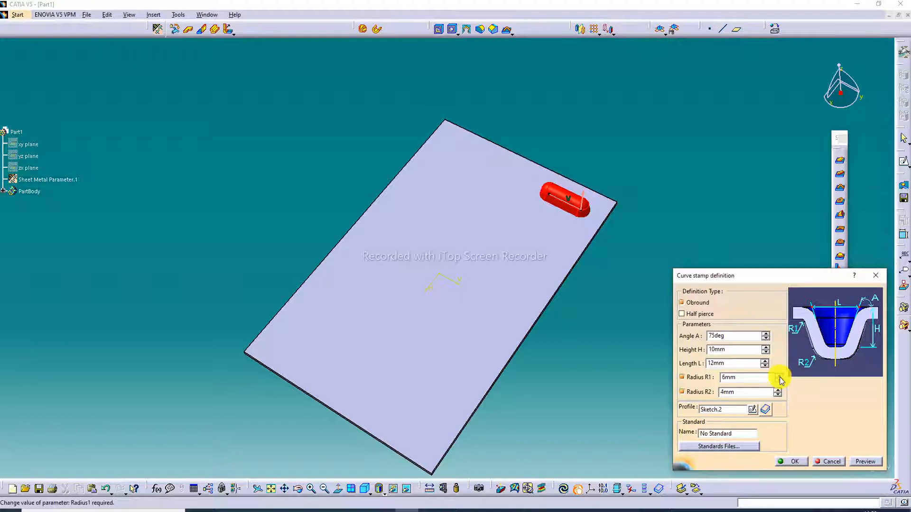
click(778, 390)
click(866, 462)
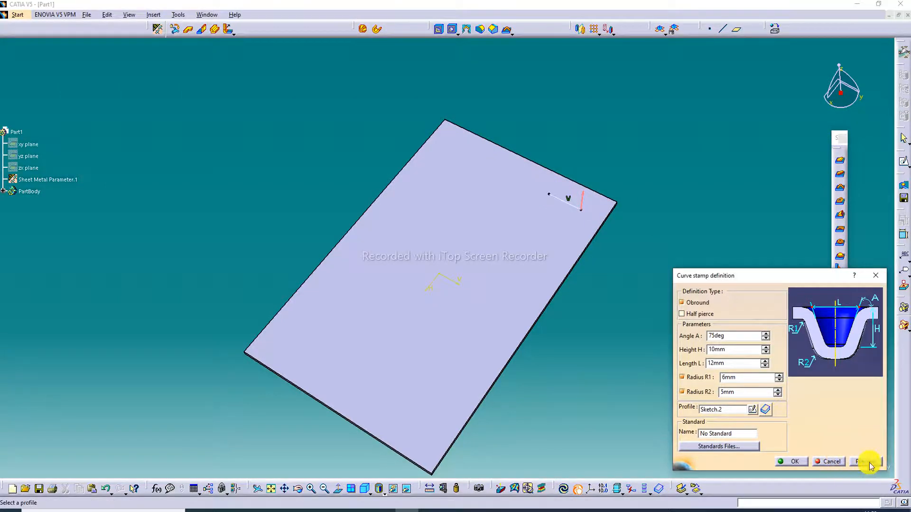
click(545, 221)
click(531, 279)
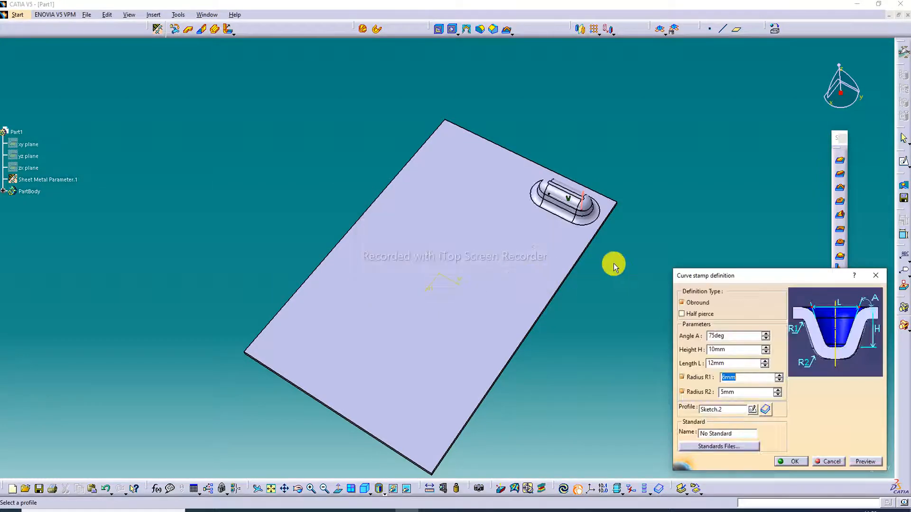
click(740, 260)
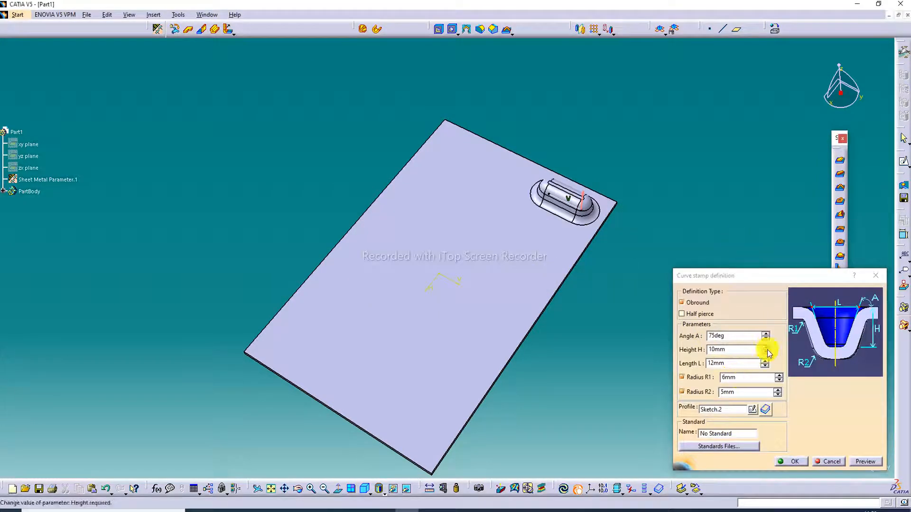
Step: Try lowering the stamp's radius R1 to 2 mm and discard the edits
click(780, 380)
click(781, 380)
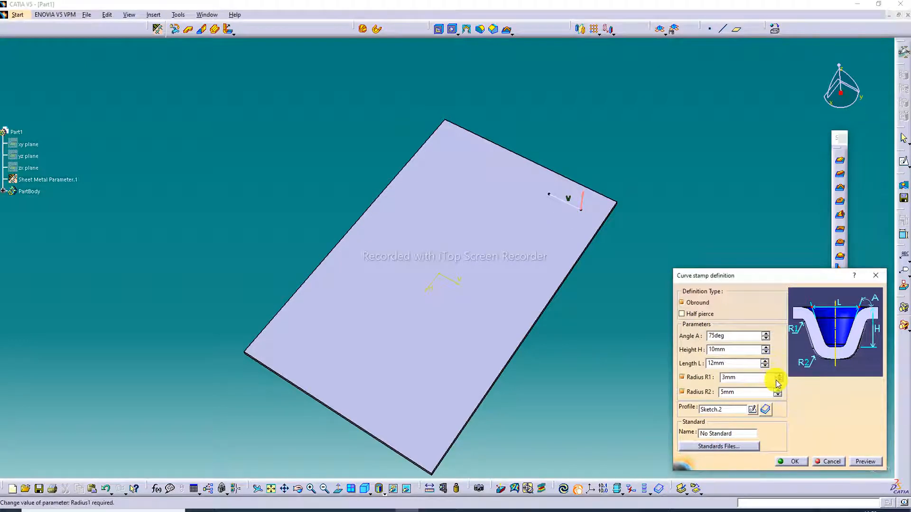
click(780, 374)
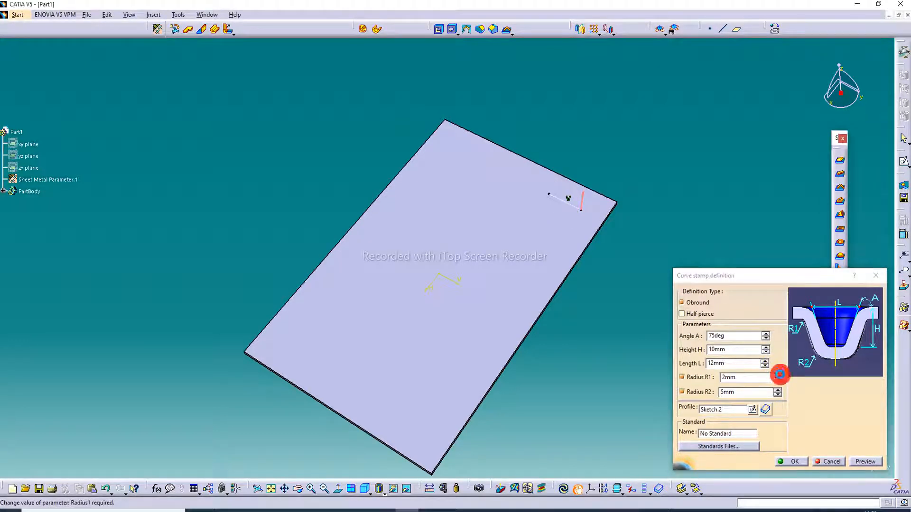
click(780, 375)
click(876, 275)
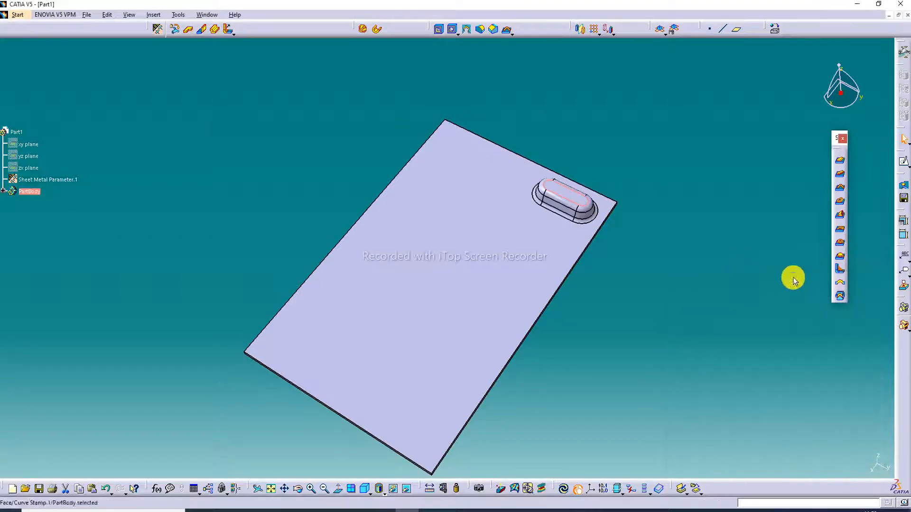
Step: Reopen the curve stamp's definition, set its height to 10 mm and preview the shape
double_click(606, 196)
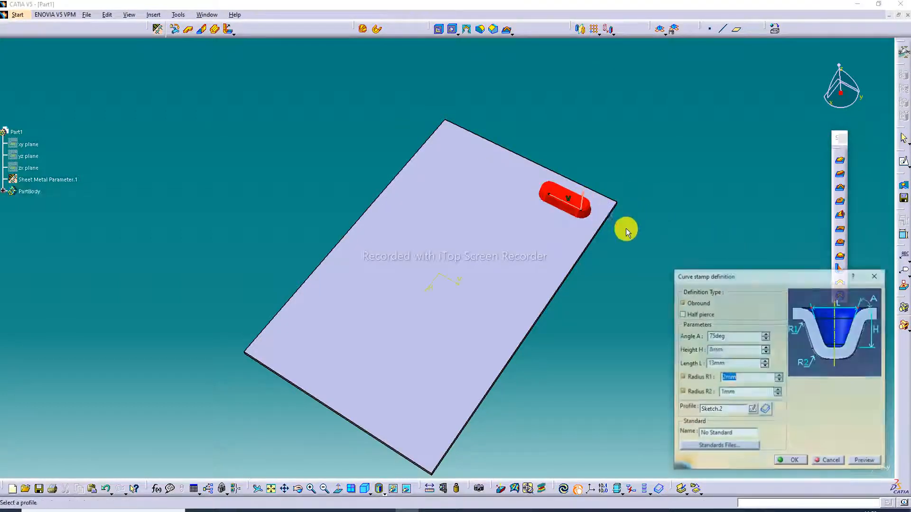
click(765, 347)
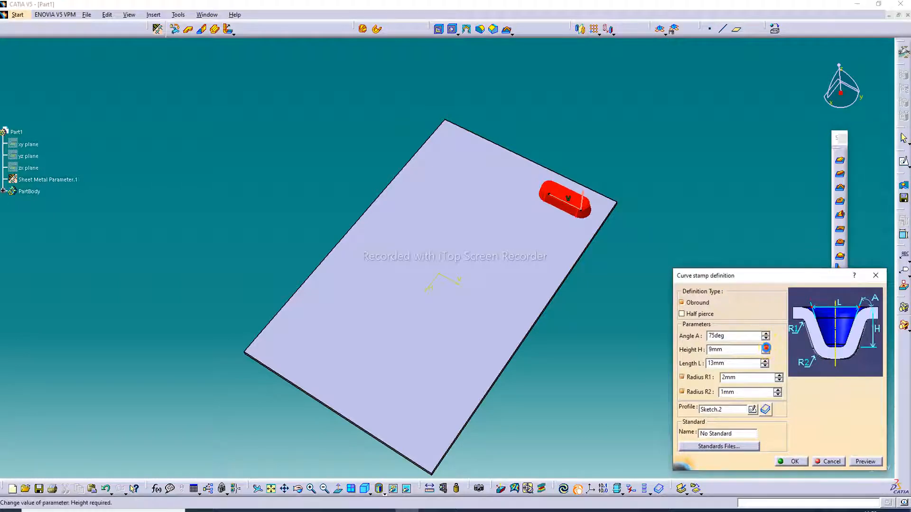
click(765, 348)
click(866, 461)
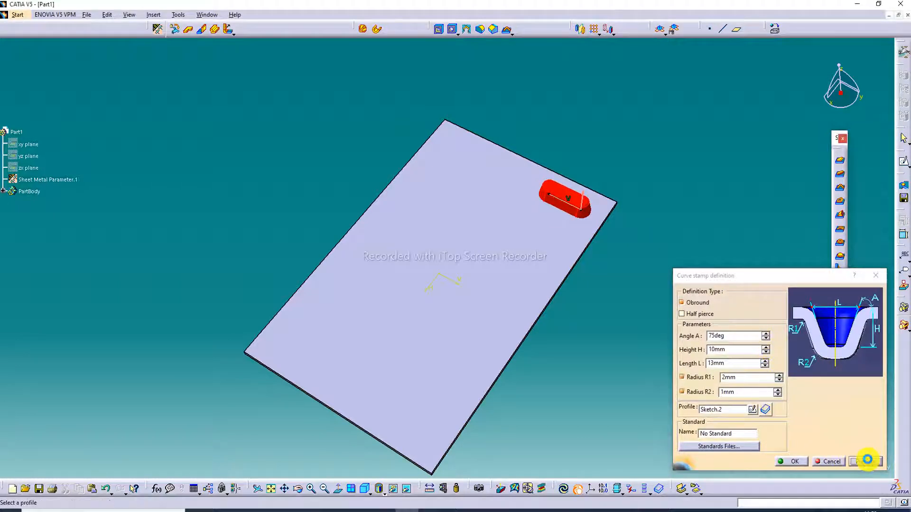
Step: Set the curve stamp's radius R1 to 4 mm and R2 to 3 mm, previewing the shape, and accept the definition
click(779, 375)
click(778, 375)
click(863, 462)
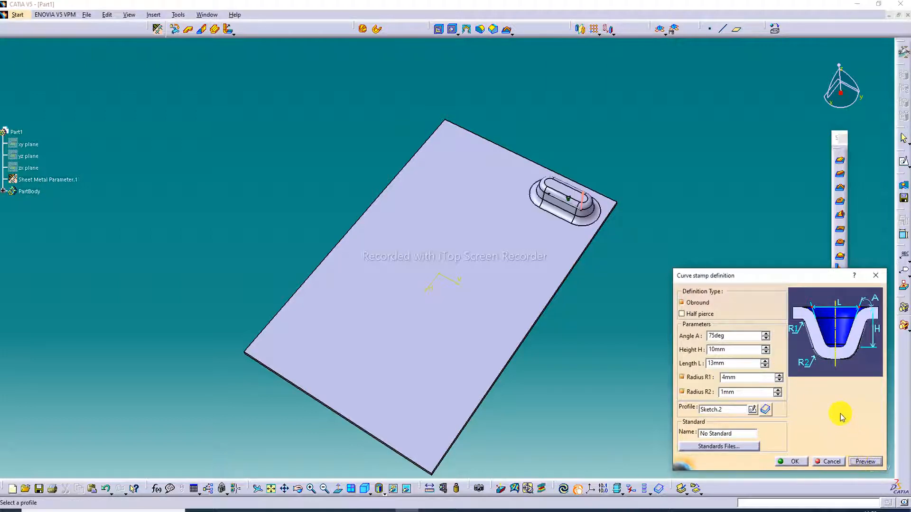
click(778, 389)
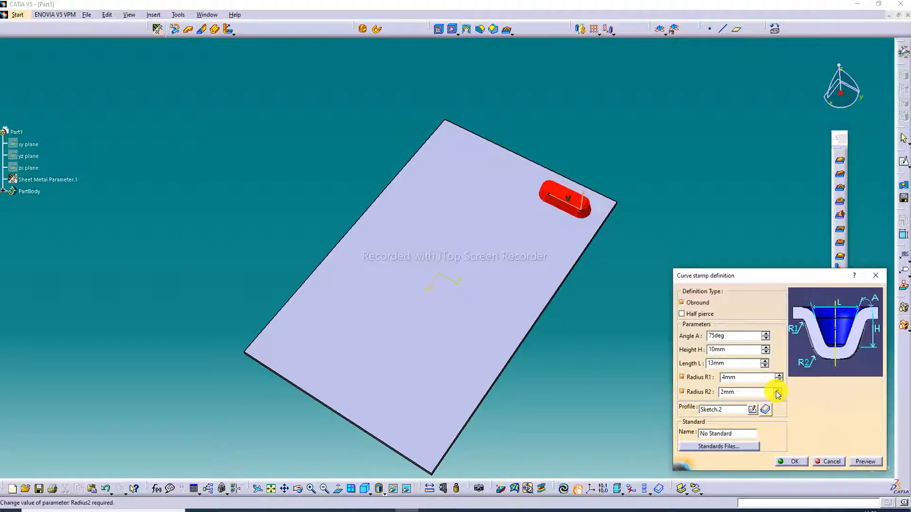
click(871, 460)
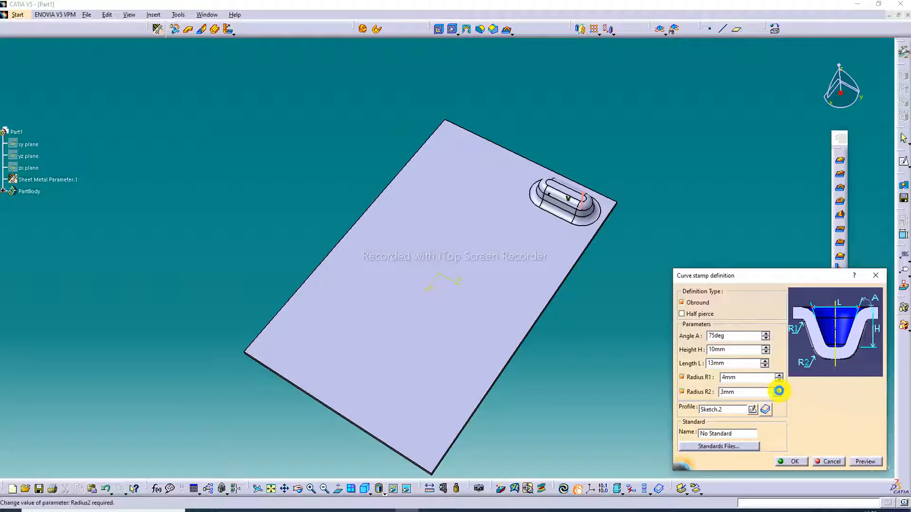
click(777, 389)
click(863, 461)
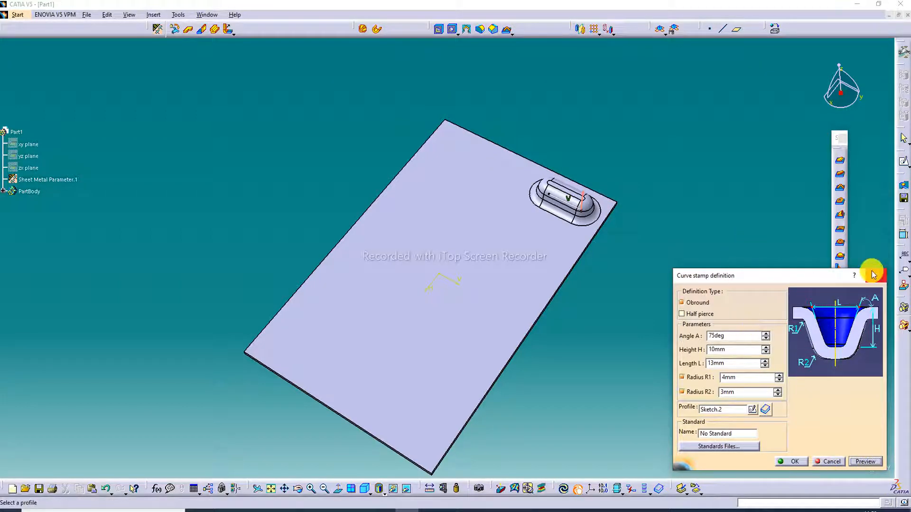
click(790, 460)
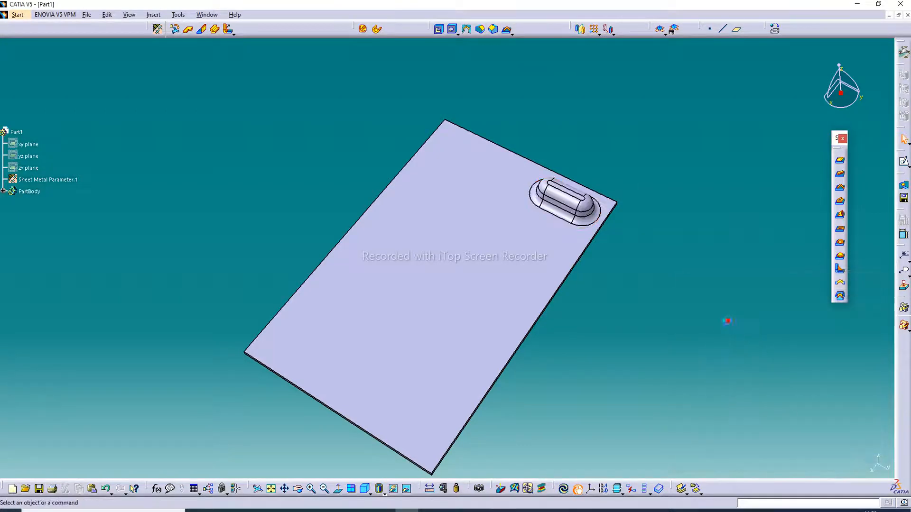
Step: Examine the curve stamp from several sides and review its definition without changing any values
mouse_move(631, 160)
middle_down()
mouse_move(610, 260)
mouse_move(587, 249)
mouse_move(646, 240)
middle_up()
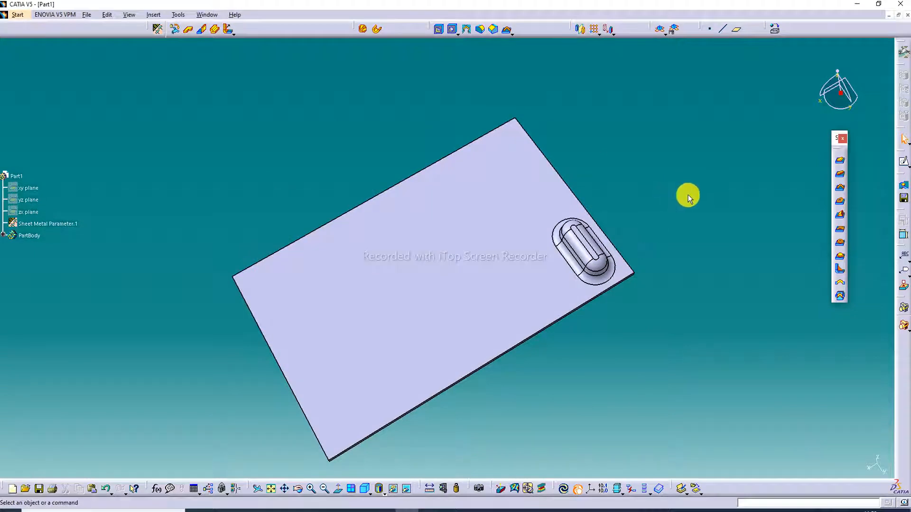
middle_drag(614, 360, 620, 92)
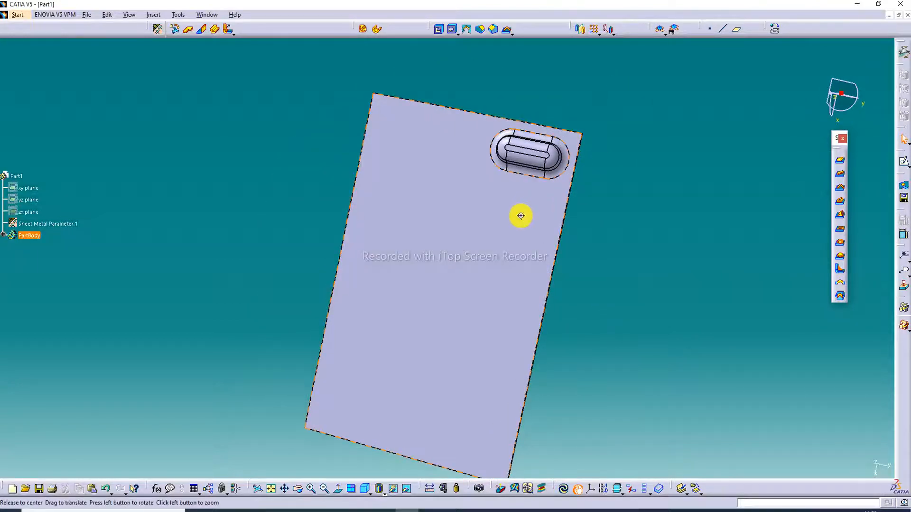
middle_drag(529, 148, 459, 98)
double_click(477, 126)
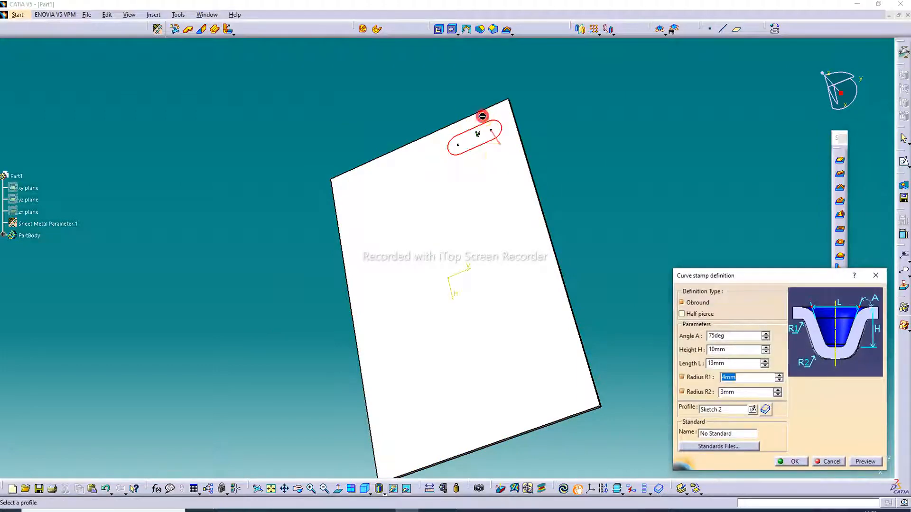
click(797, 462)
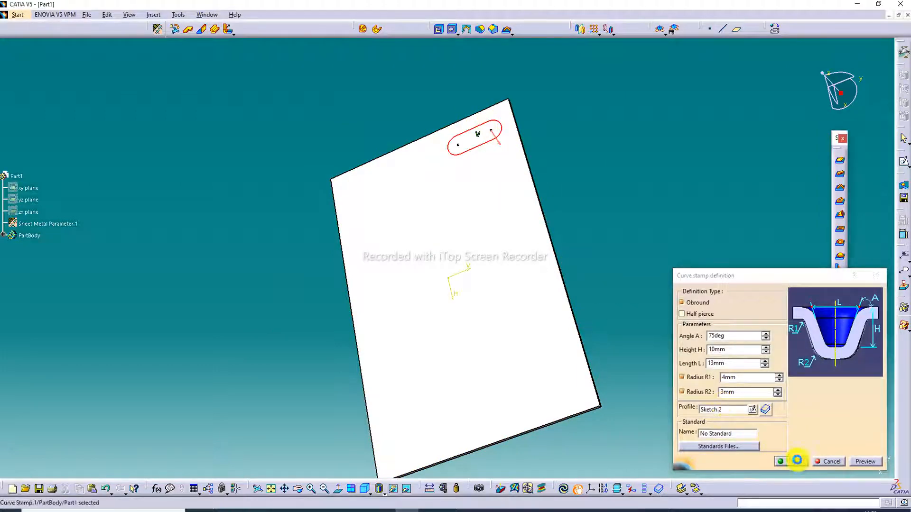
middle_drag(493, 279, 523, 183)
middle_drag(336, 181, 492, 116)
middle_drag(419, 163, 270, 267)
click(380, 179)
double_click(375, 189)
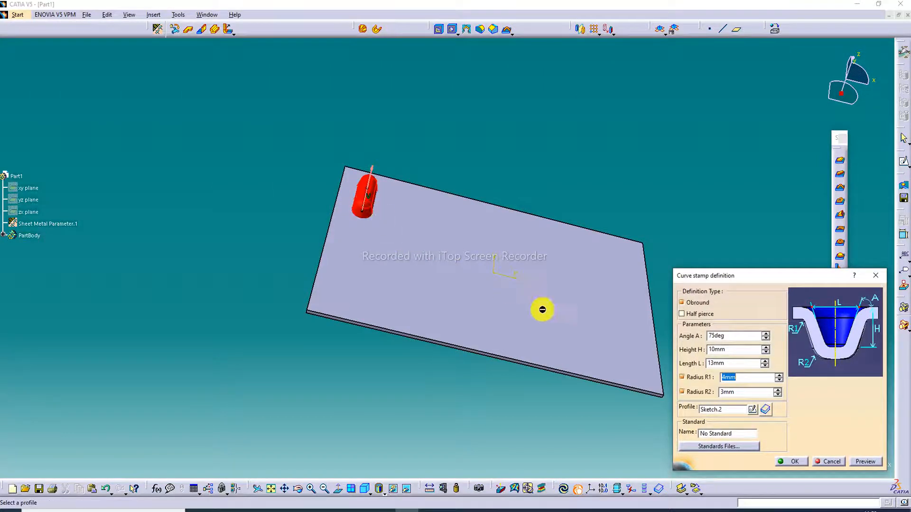
click(794, 461)
click(723, 286)
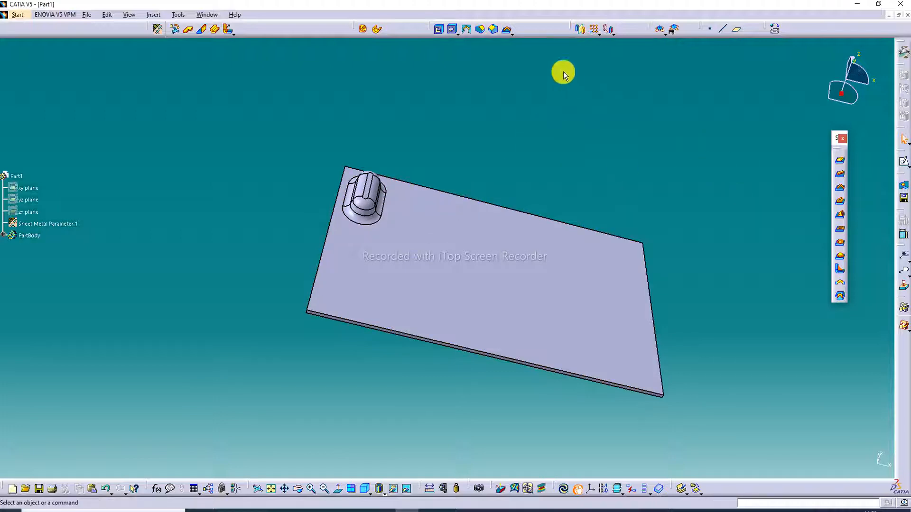
Step: Sketch a circle of about 7 mm radius on the wall's top face, near the middle of its long edge beside the stamp
click(550, 259)
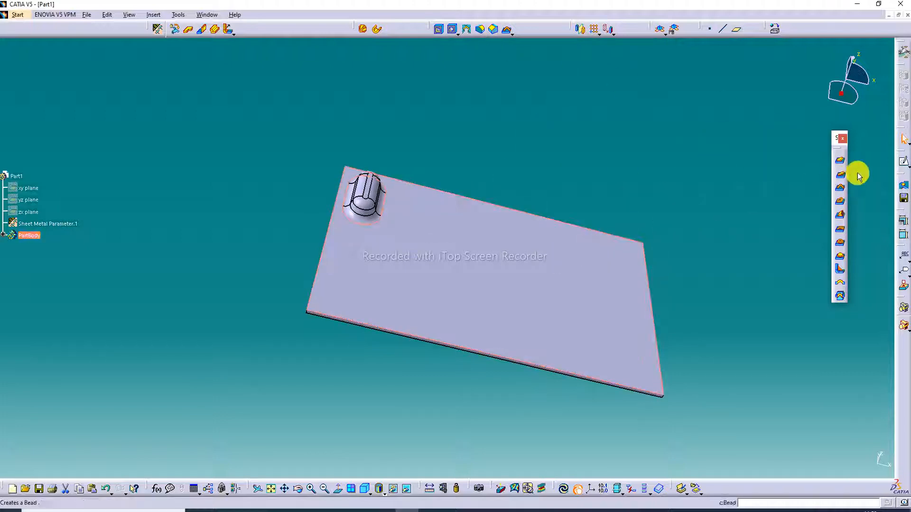
click(906, 163)
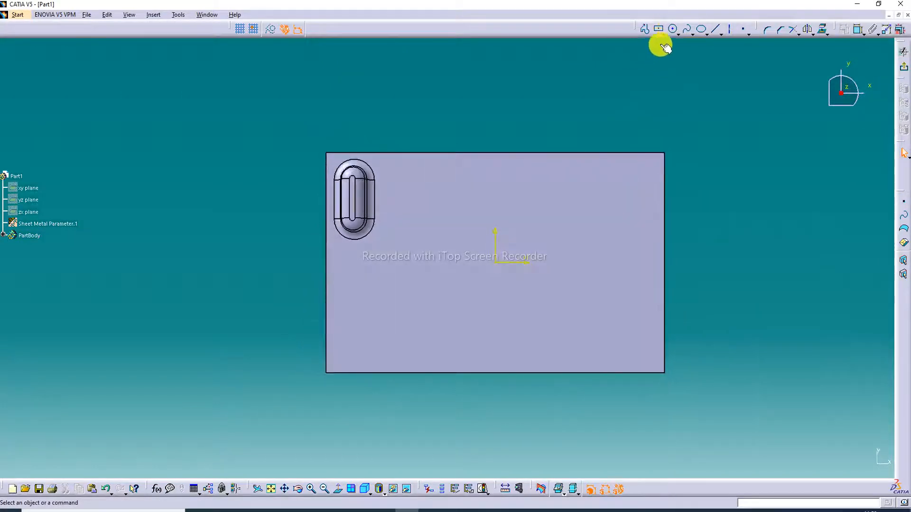
click(674, 30)
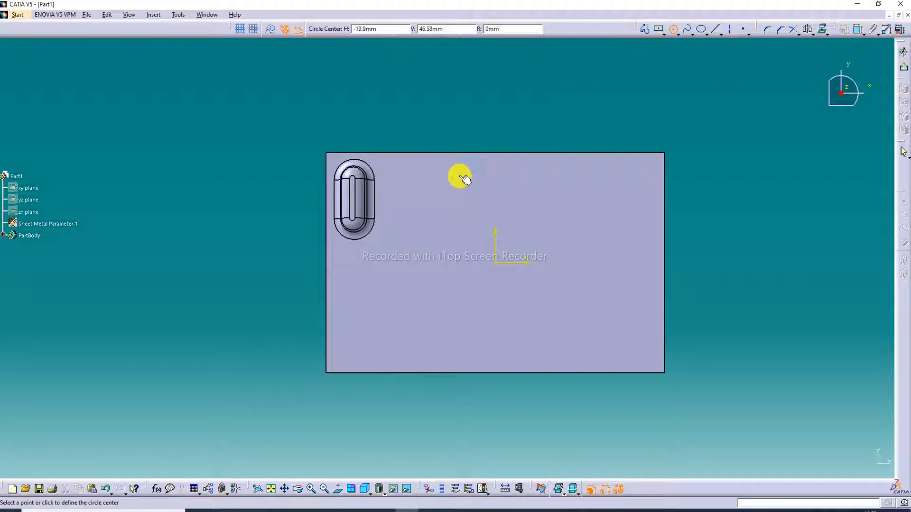
click(473, 177)
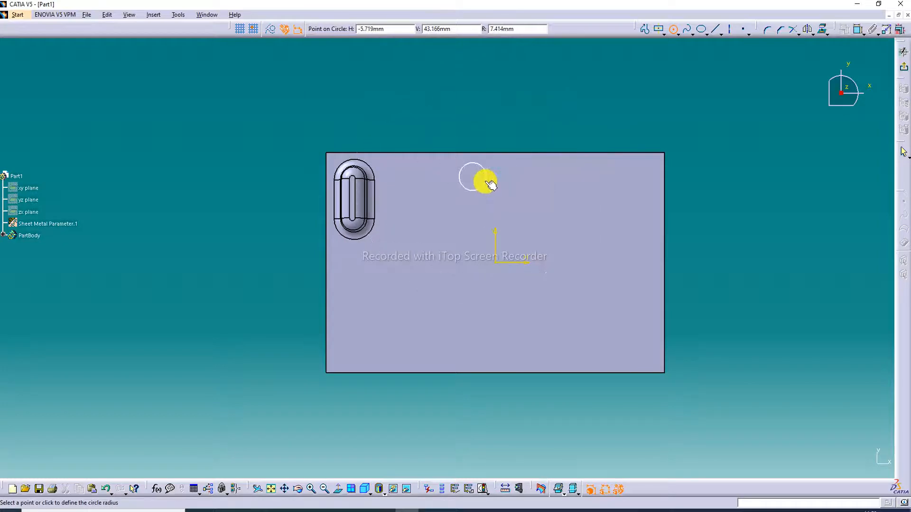
click(490, 185)
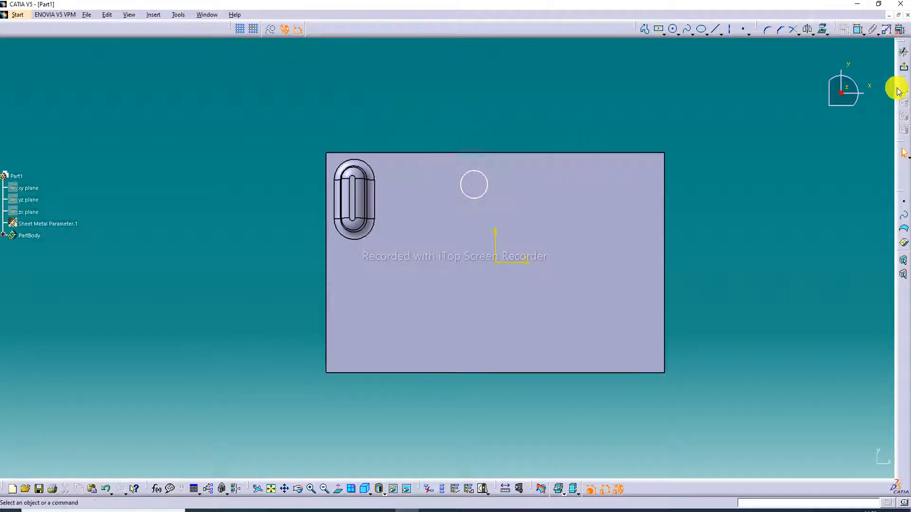
click(904, 67)
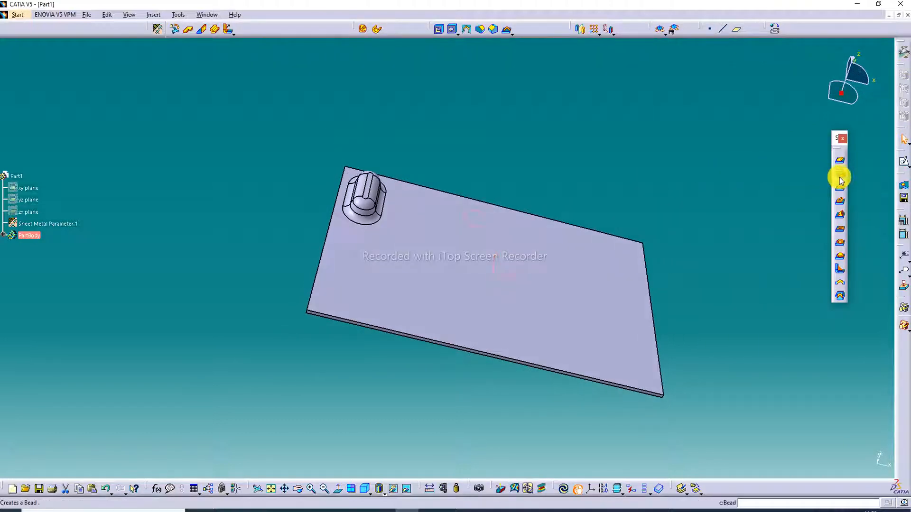
Step: Define a flanged cutout from the circle sketch with height 4 mm, angle 90 deg and radius 2 mm, and preview it
click(843, 204)
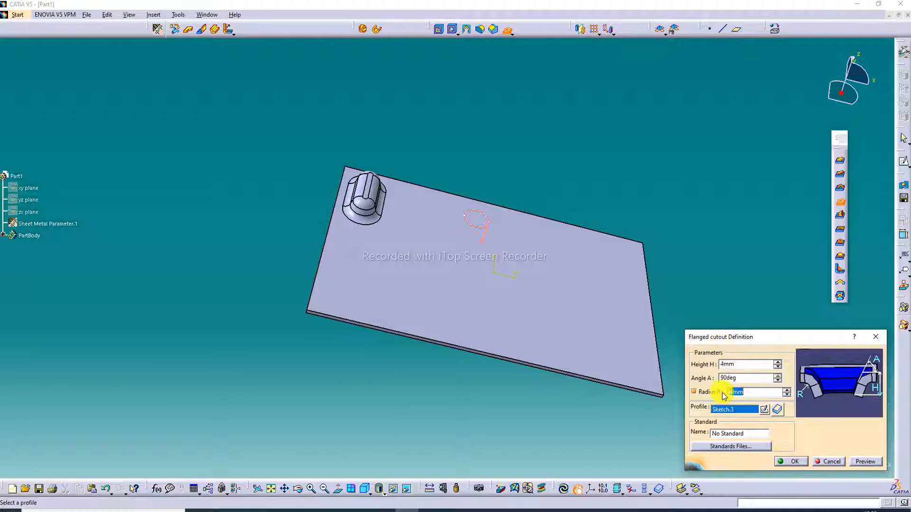
click(872, 463)
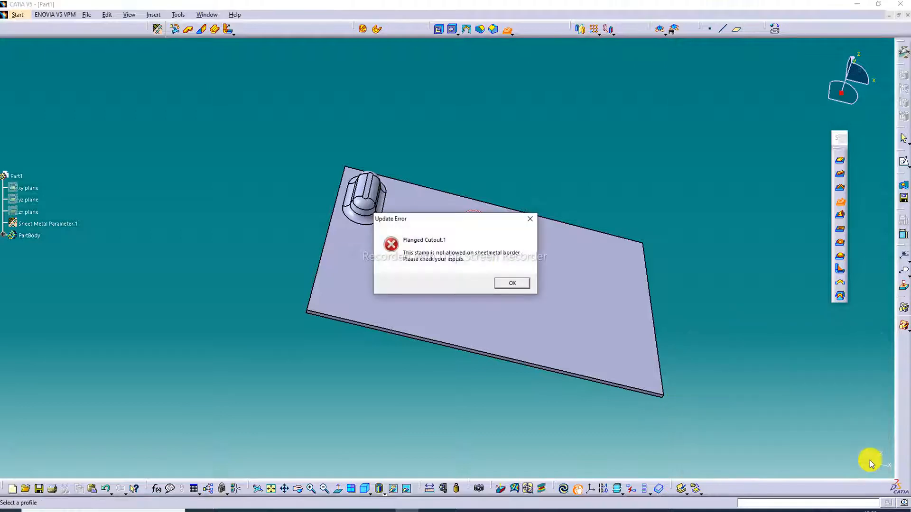
click(531, 221)
click(787, 390)
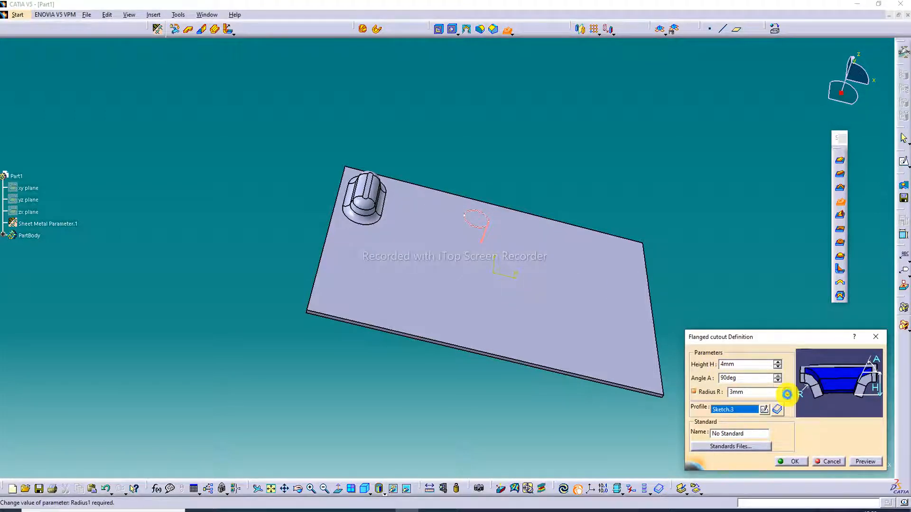
click(865, 462)
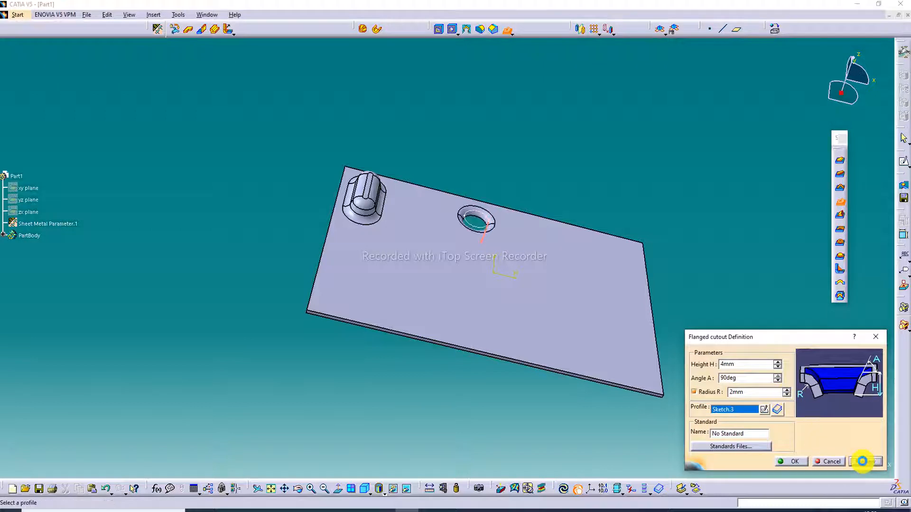
click(758, 295)
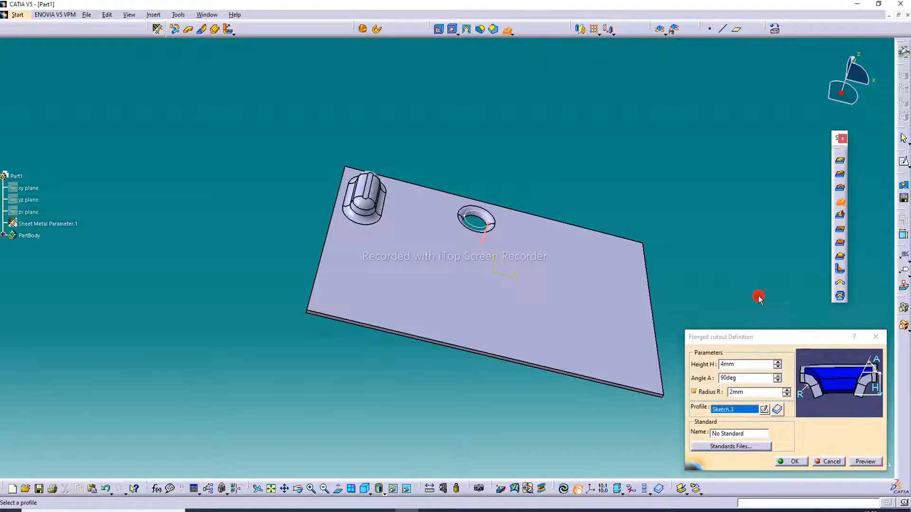
Step: Reverse the flanged cutout's direction so the flange rises above the wall, preview it and create the feature
click(481, 240)
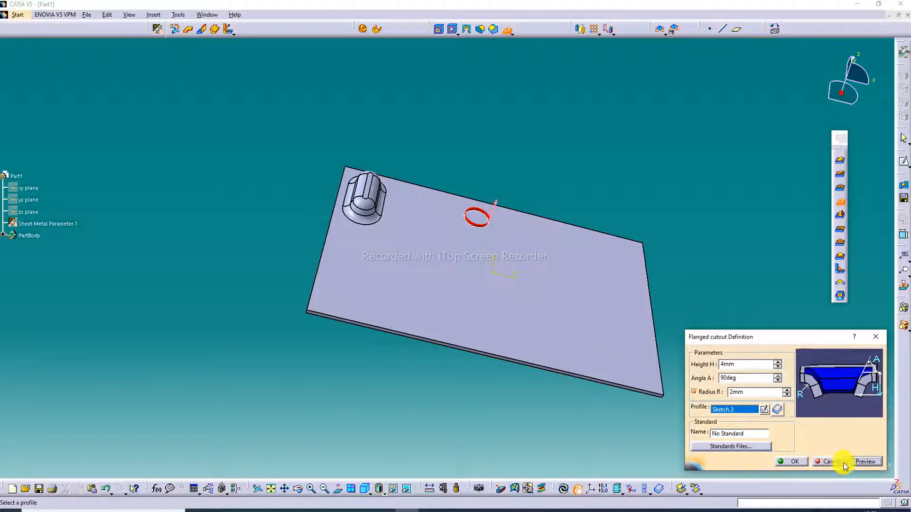
click(867, 461)
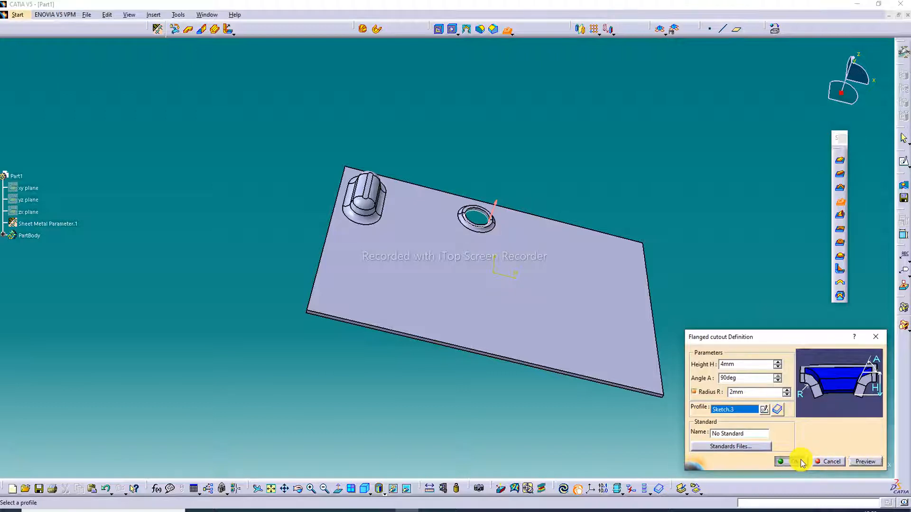
click(801, 462)
Step: Edit the flanged cutout to height 10 mm and radius 3 mm, preview it and accept the change
click(483, 227)
double_click(483, 226)
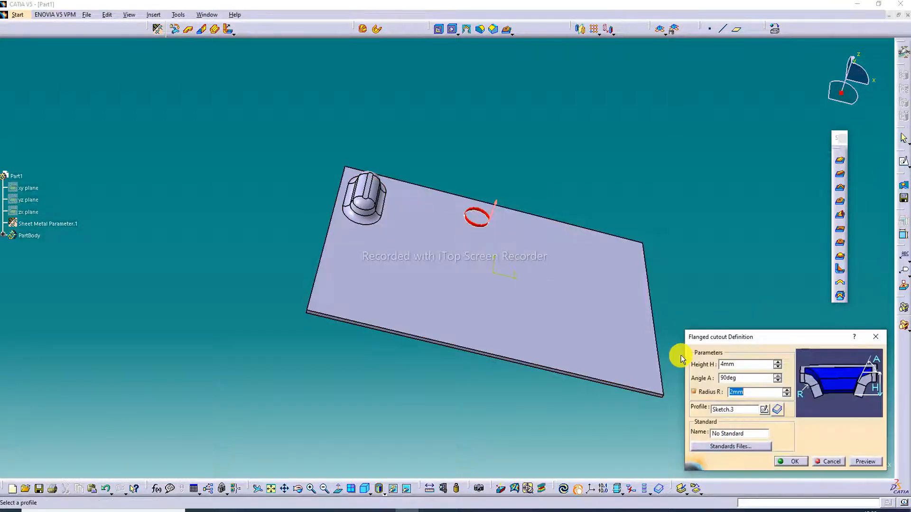
click(777, 363)
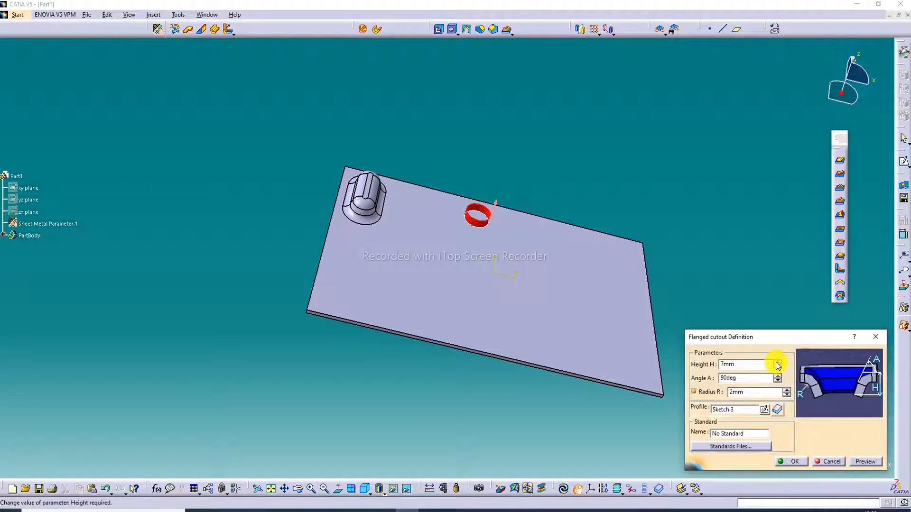
click(779, 362)
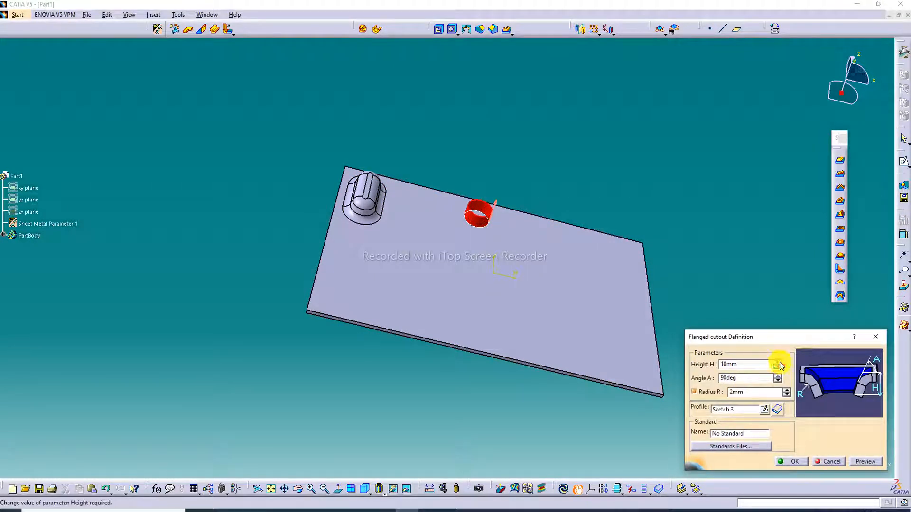
click(786, 389)
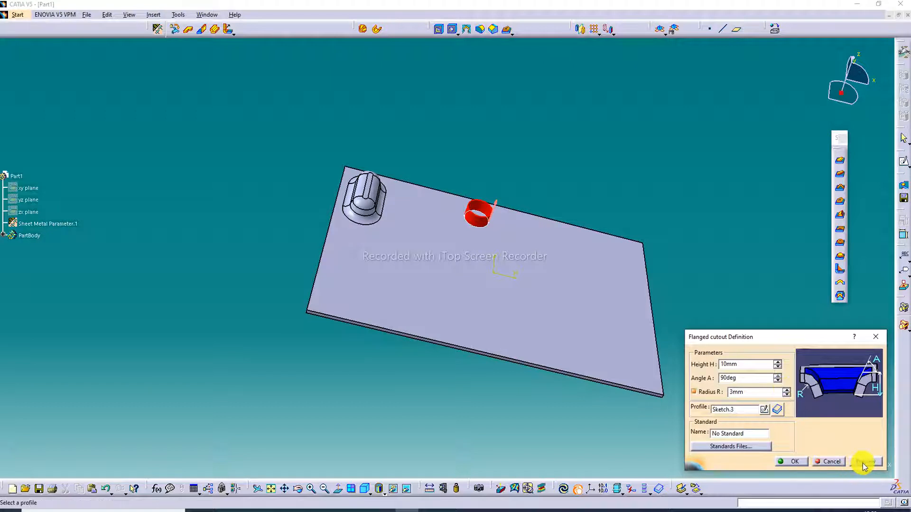
click(863, 463)
click(802, 462)
click(759, 349)
middle_drag(551, 181, 534, 245)
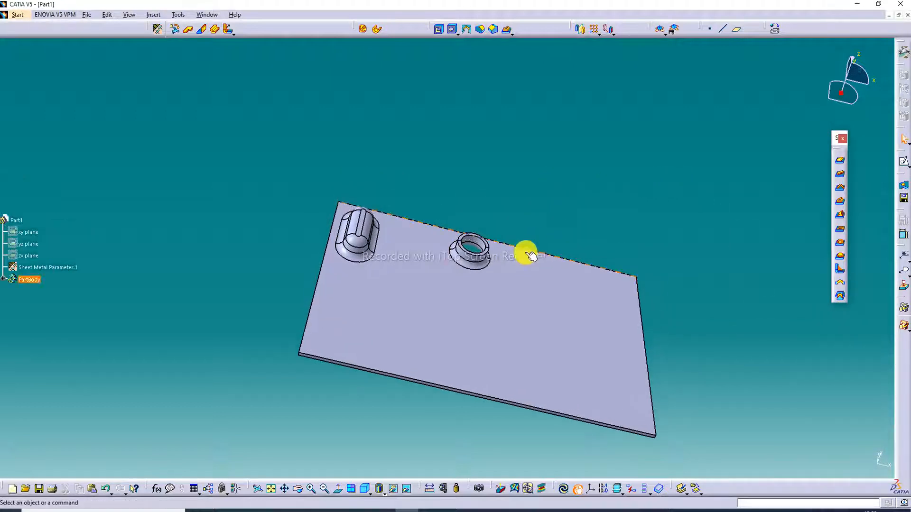
Step: Reopen the flanged cutout's definition, set height 12 mm and radius 4 mm, and preview the shape
double_click(472, 250)
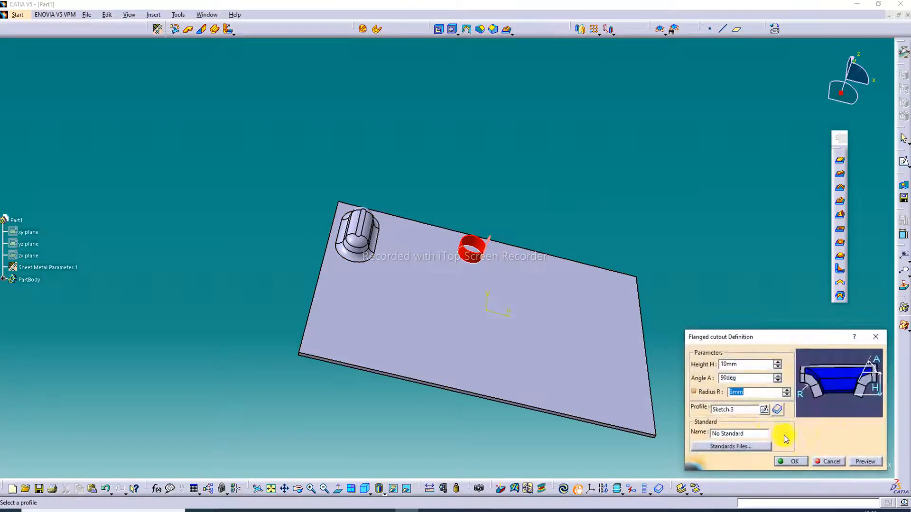
click(786, 390)
click(778, 363)
click(861, 462)
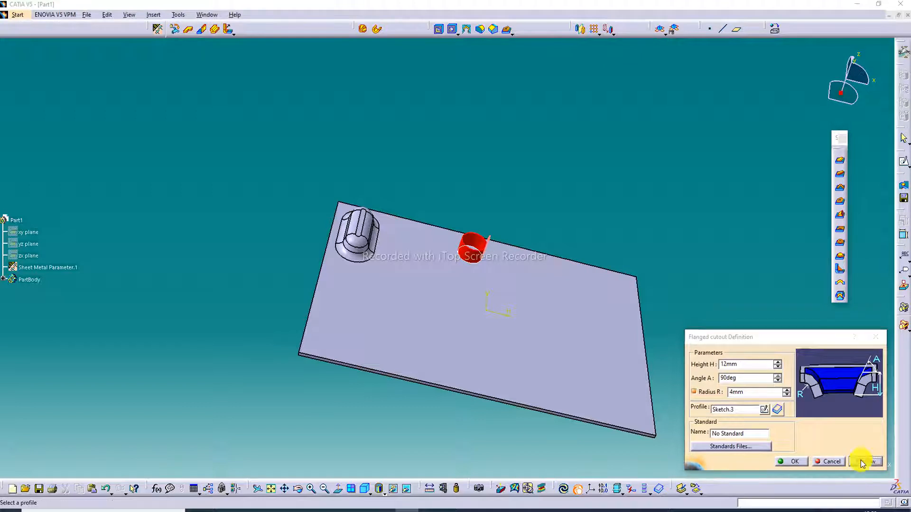
click(525, 218)
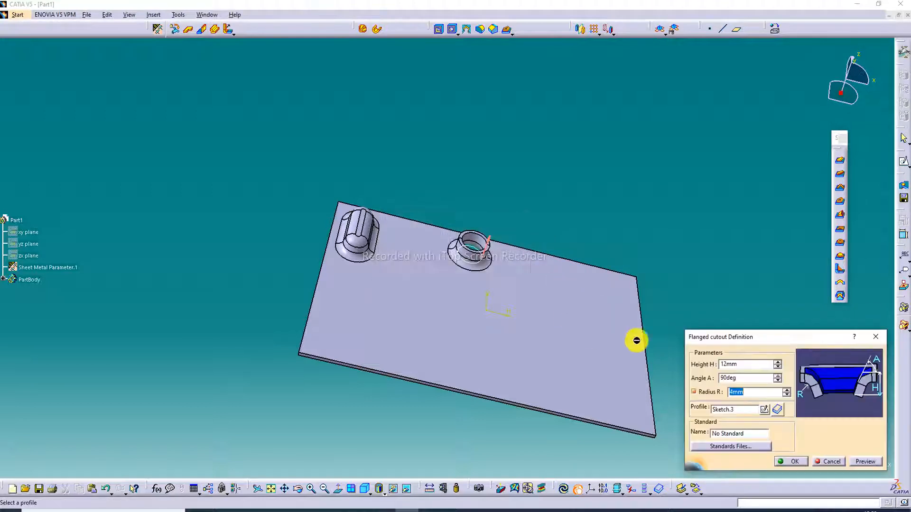
Step: Try the circular flanged cutout with radius 3 mm and with radius 2 mm, previewing each, and close its definition without accepting
click(786, 395)
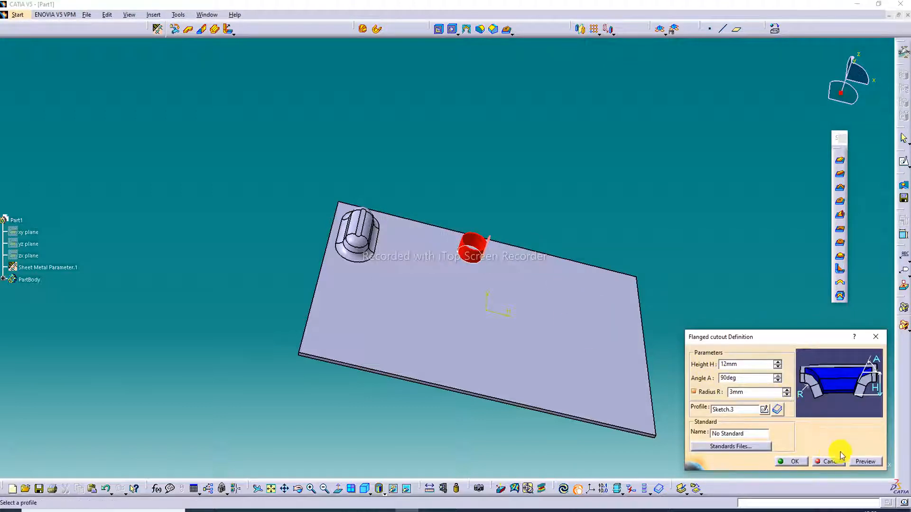
click(864, 461)
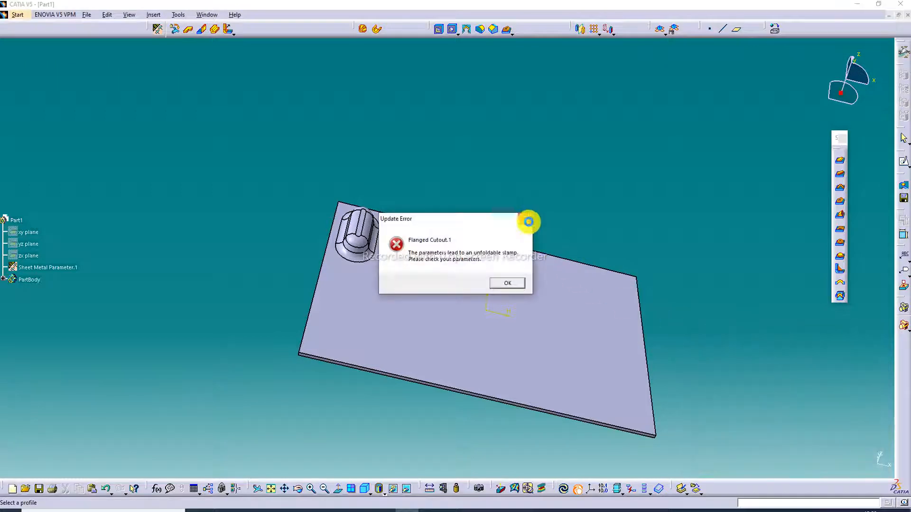
click(525, 219)
click(786, 394)
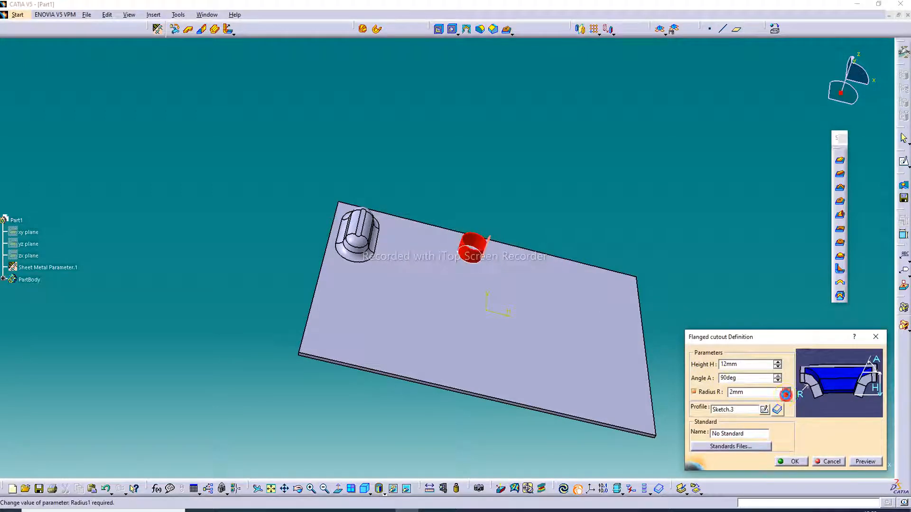
click(854, 464)
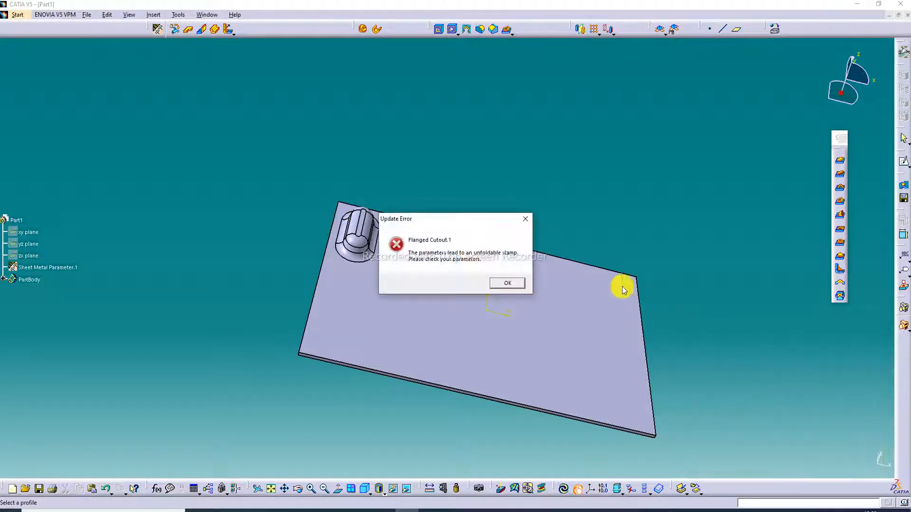
click(533, 218)
middle_drag(525, 243, 517, 288)
click(876, 337)
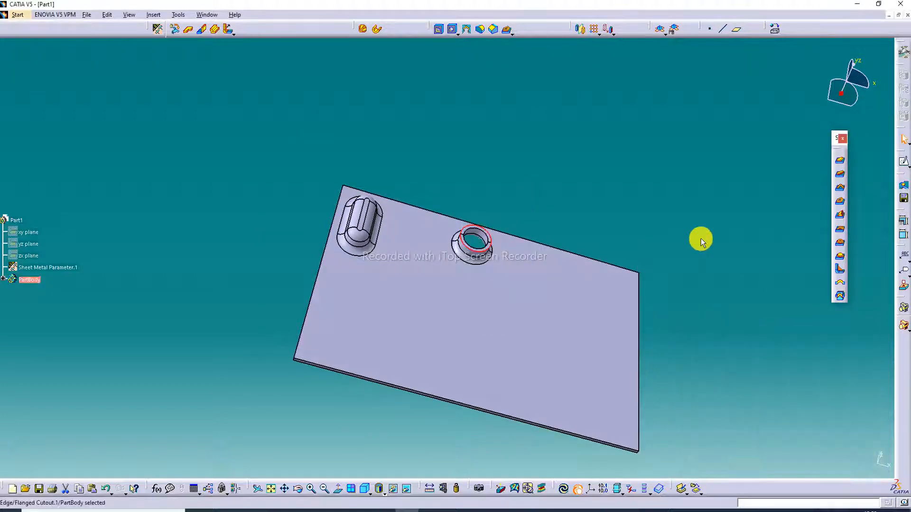
Step: Reopen the circular flanged cutout's definition, set height 10 mm and radius 4 mm, preview the shape and accept the change
double_click(480, 254)
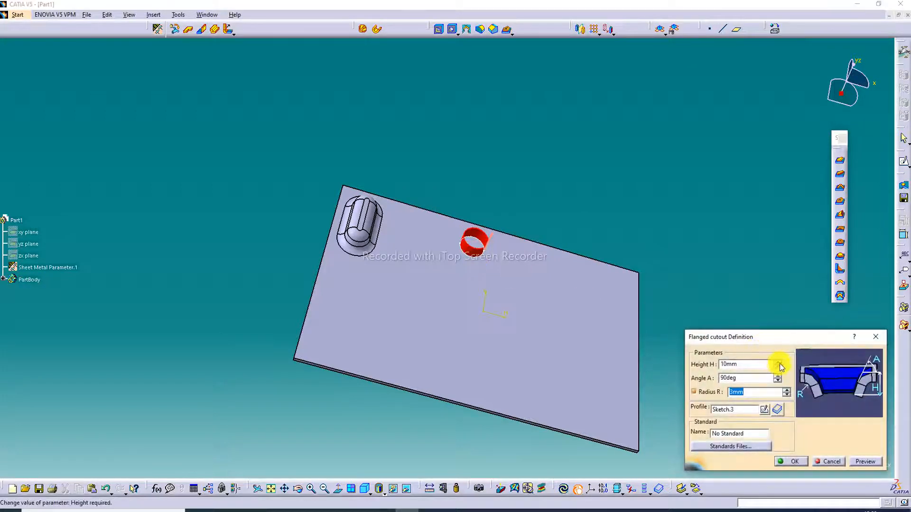
click(864, 461)
key(Return)
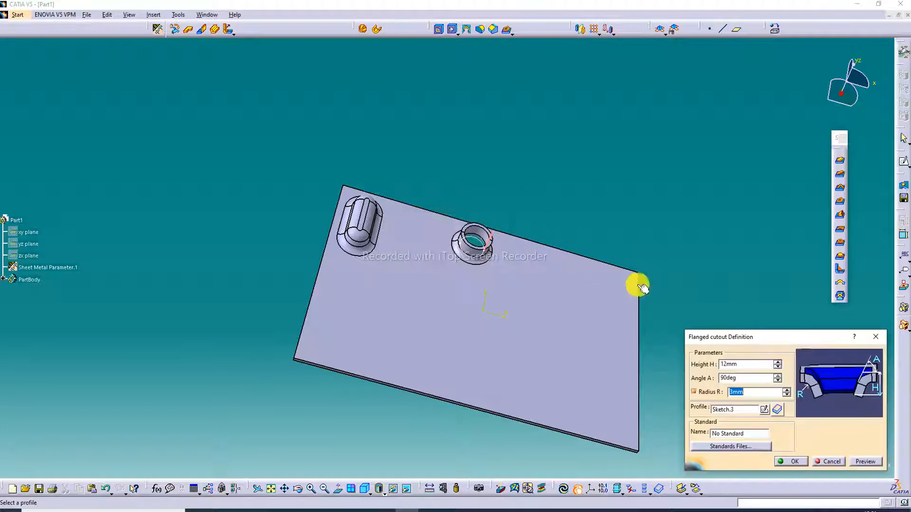
click(777, 368)
click(776, 368)
click(876, 463)
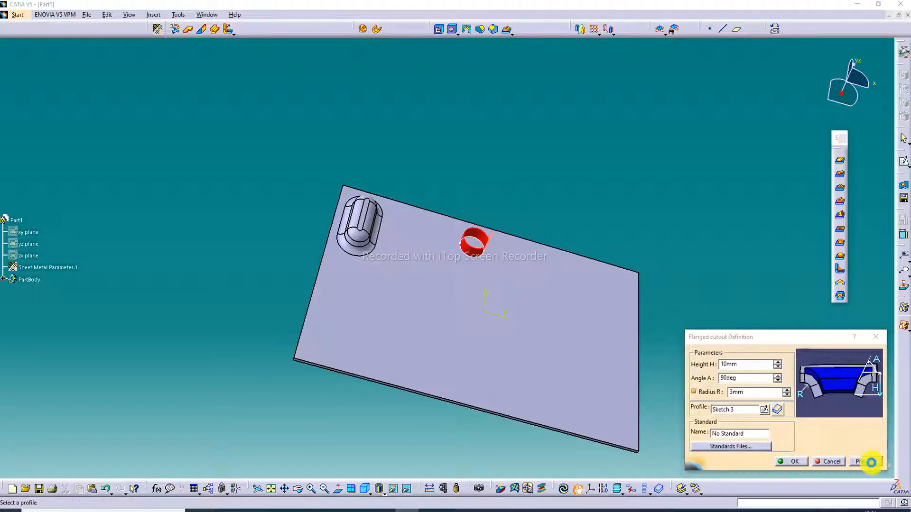
click(786, 394)
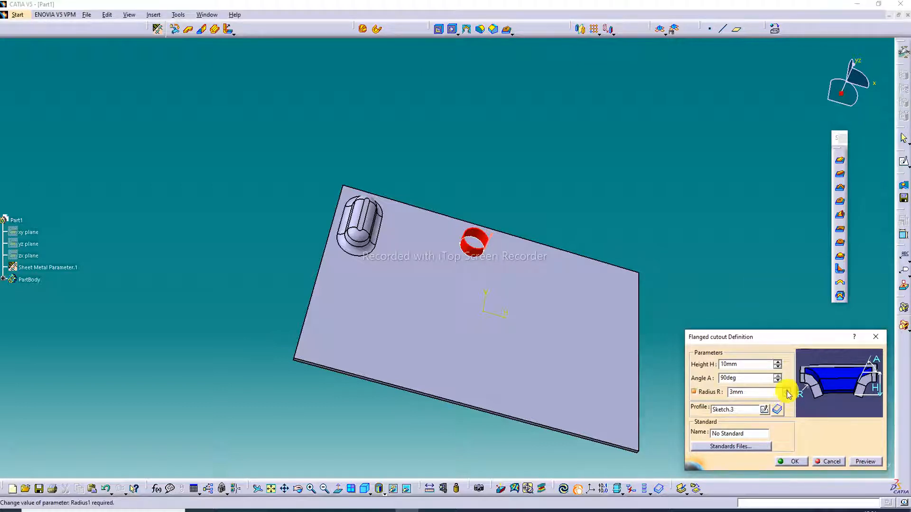
click(863, 461)
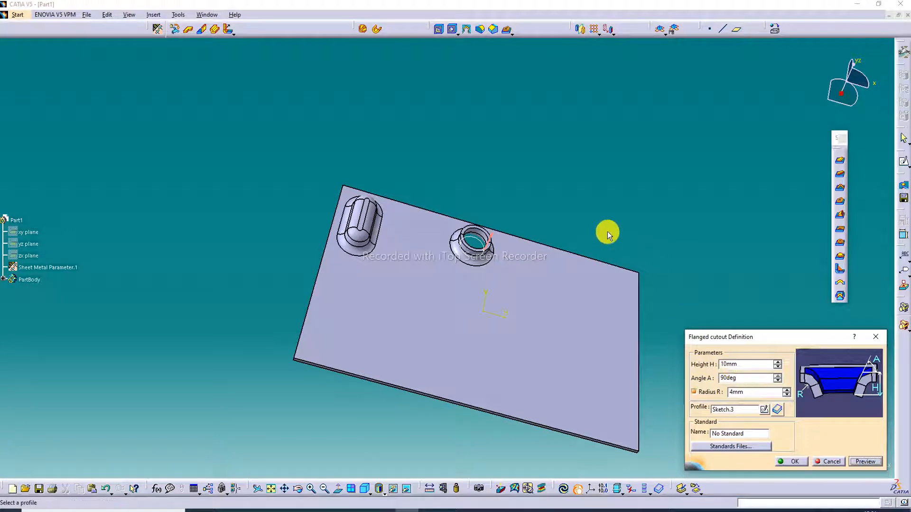
click(790, 462)
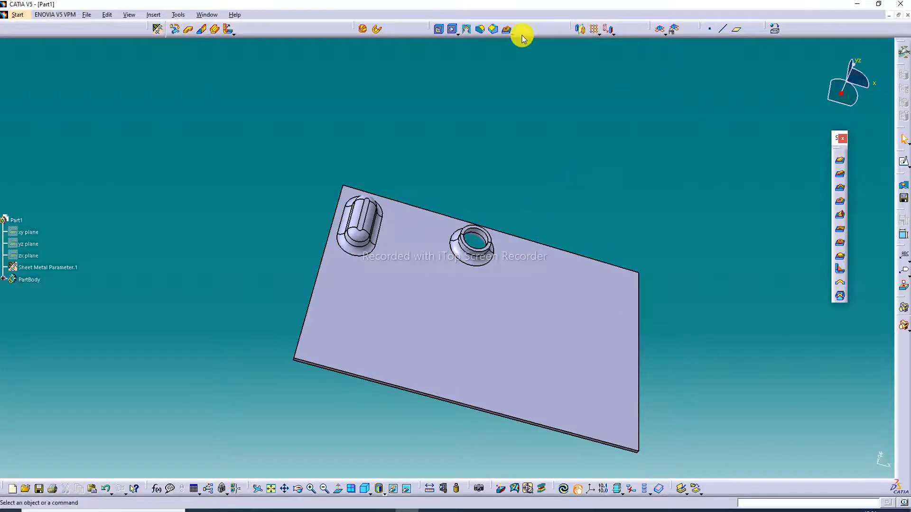
Step: Sketch a centered rectangle about 15.9 mm high and 15.4 mm wide on the wall face, beside the circular cutout, and exit the sketch
click(545, 307)
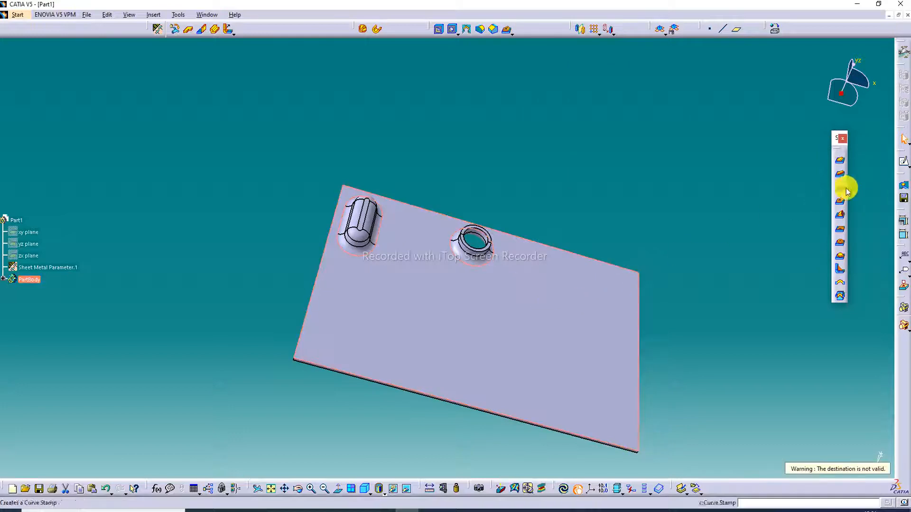
click(903, 161)
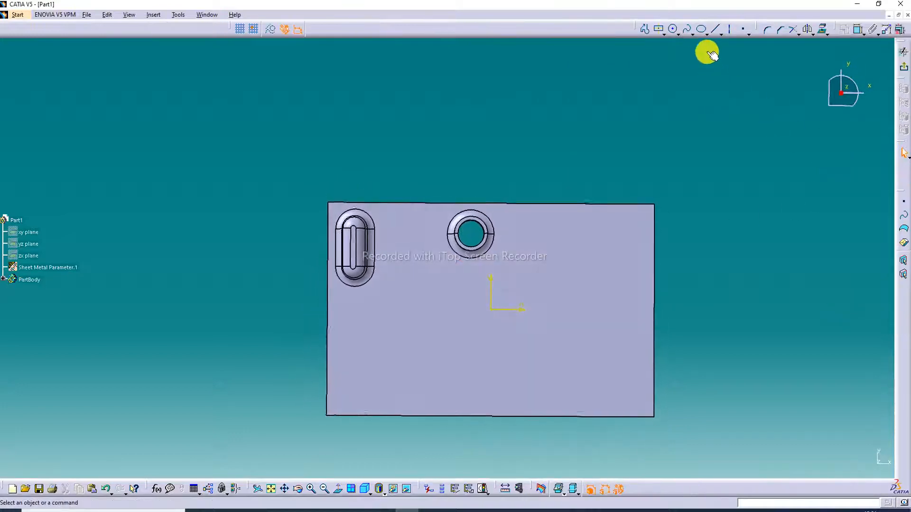
click(658, 29)
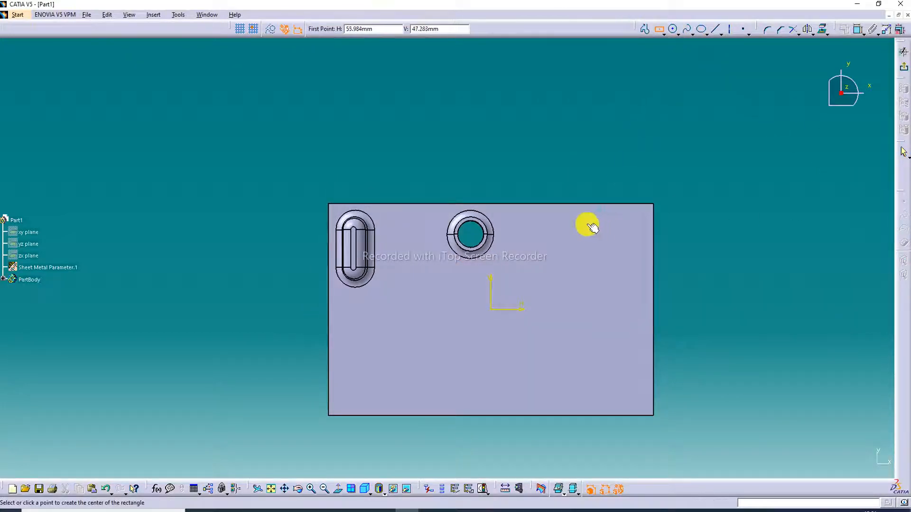
click(568, 231)
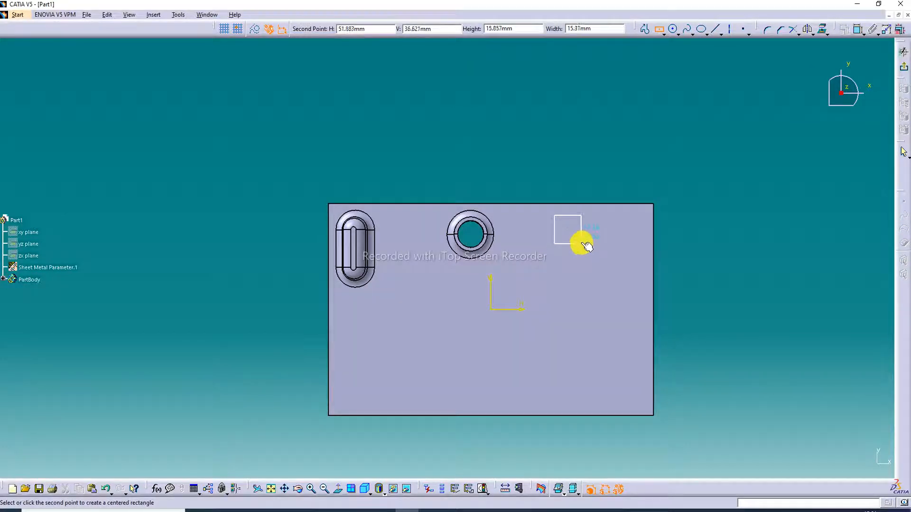
click(582, 244)
mouse_move(576, 232)
mouse_down()
mouse_move(580, 241)
mouse_move(572, 234)
mouse_up()
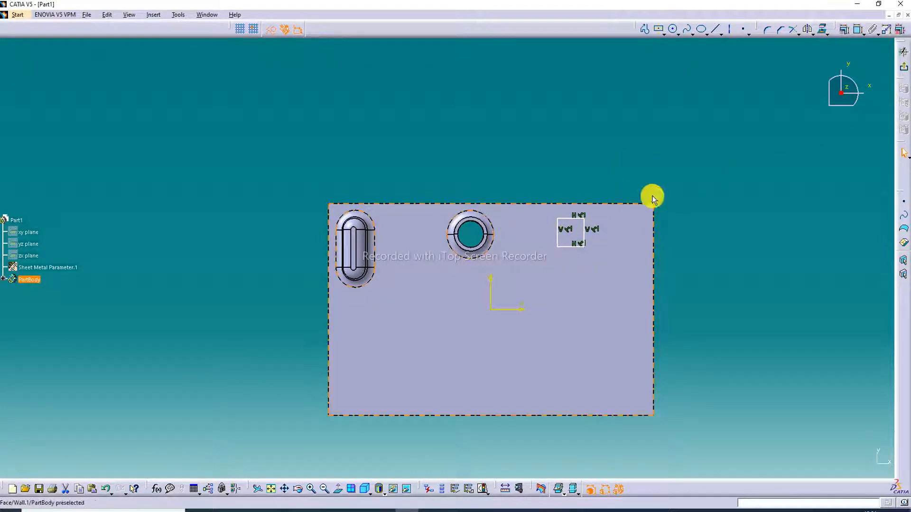
click(903, 52)
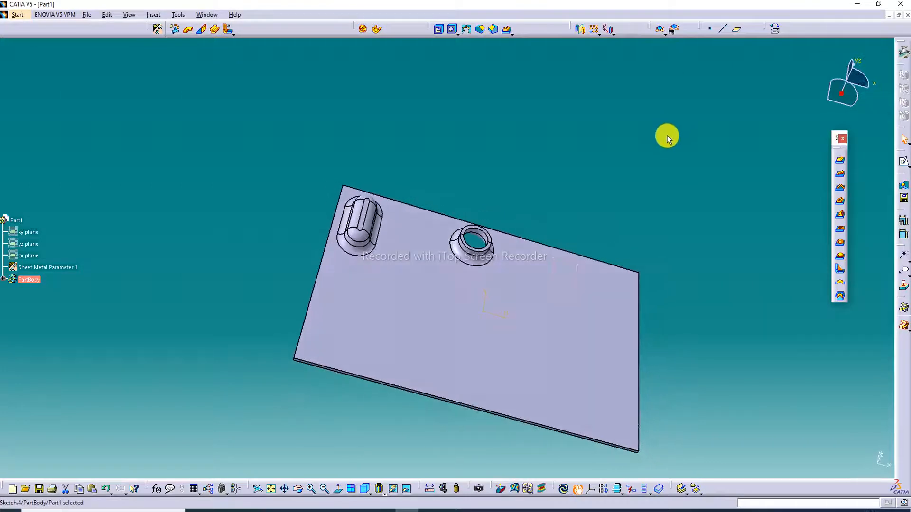
click(667, 137)
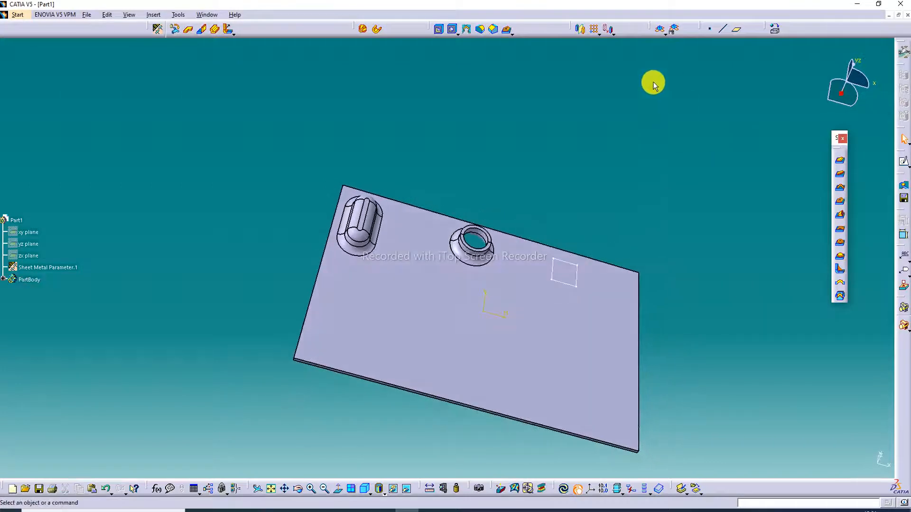
Step: Create a flanged cutout from the rectangle sketch with height 10 mm, angle 90 deg and radius 4 mm, previewing it first
click(843, 202)
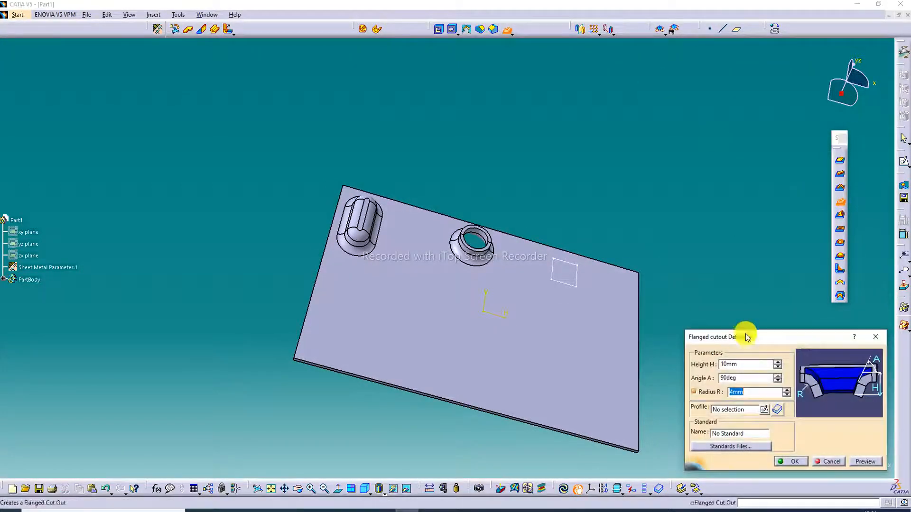
click(722, 409)
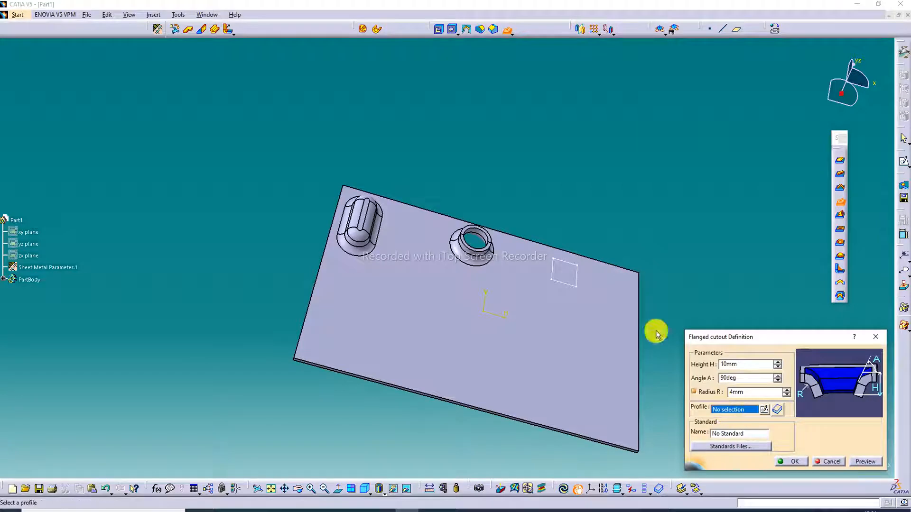
click(578, 288)
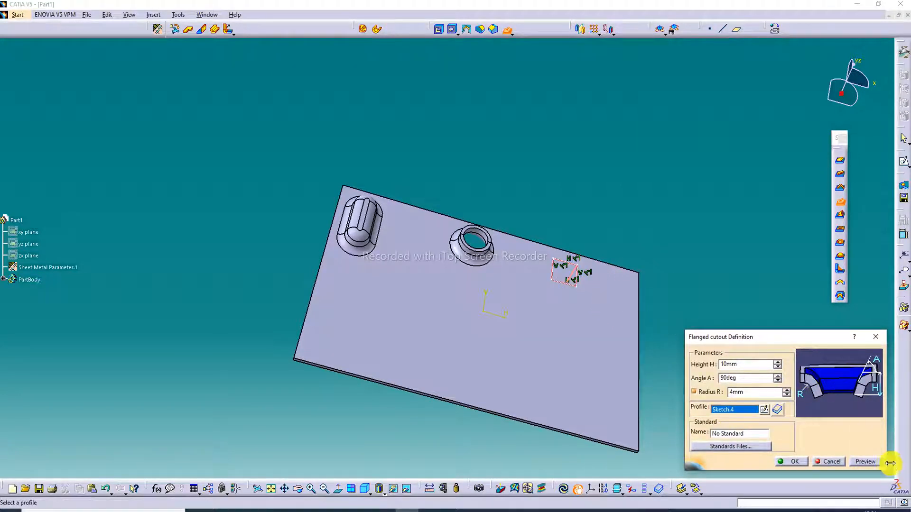
click(864, 462)
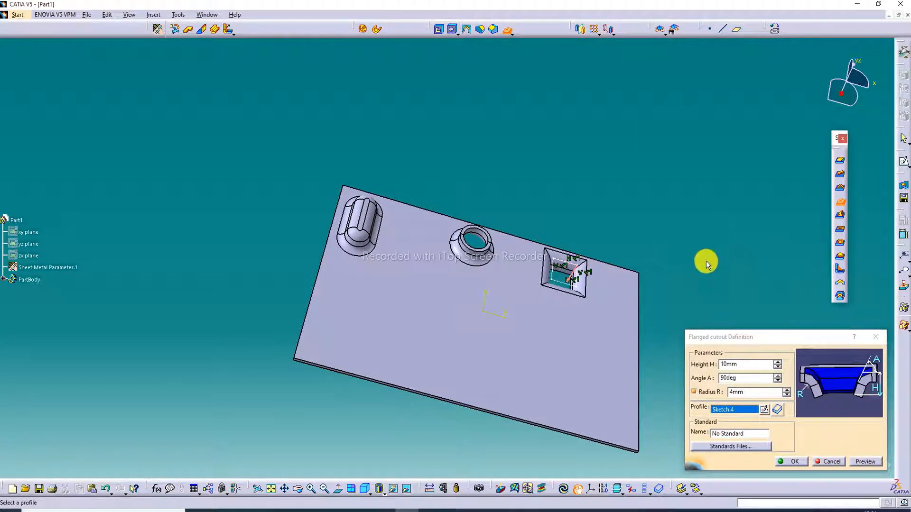
click(794, 461)
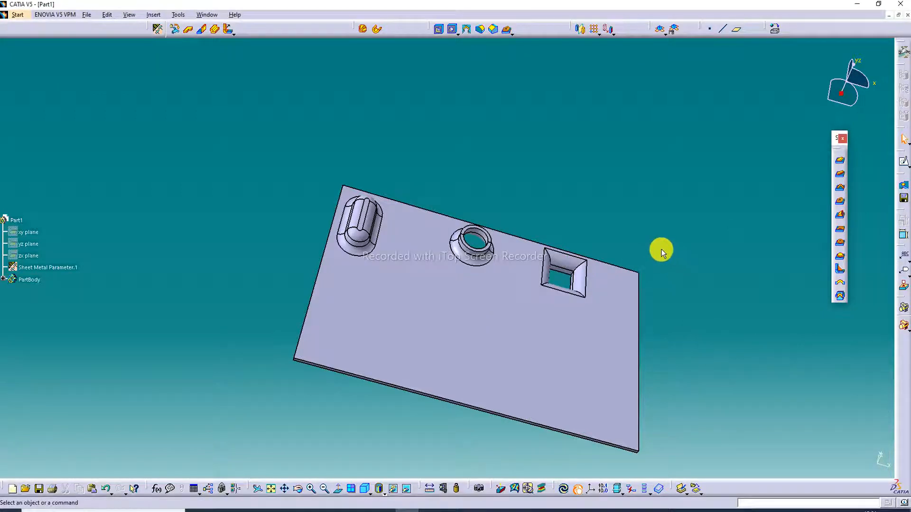
Step: Edit the rectangular flanged cutout to reverse its direction so the flange rises above the wall, preview it and accept
double_click(583, 277)
double_click(736, 392)
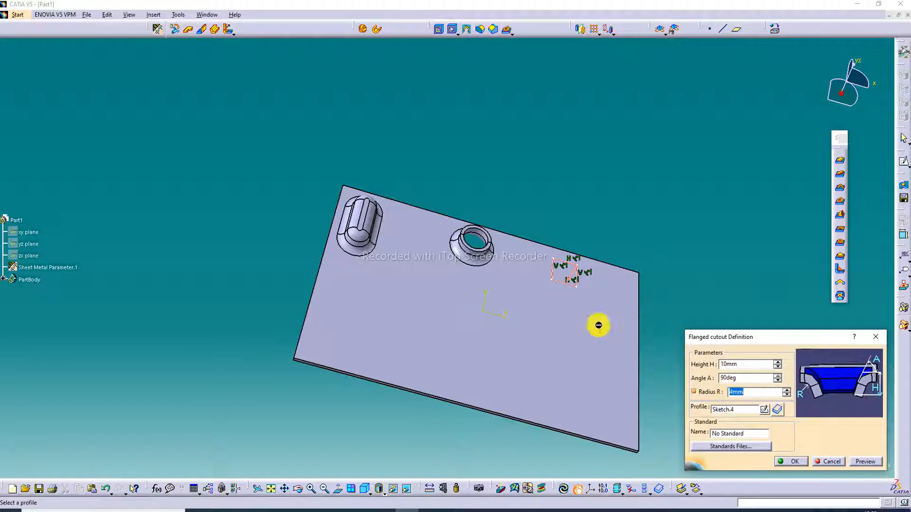
click(570, 283)
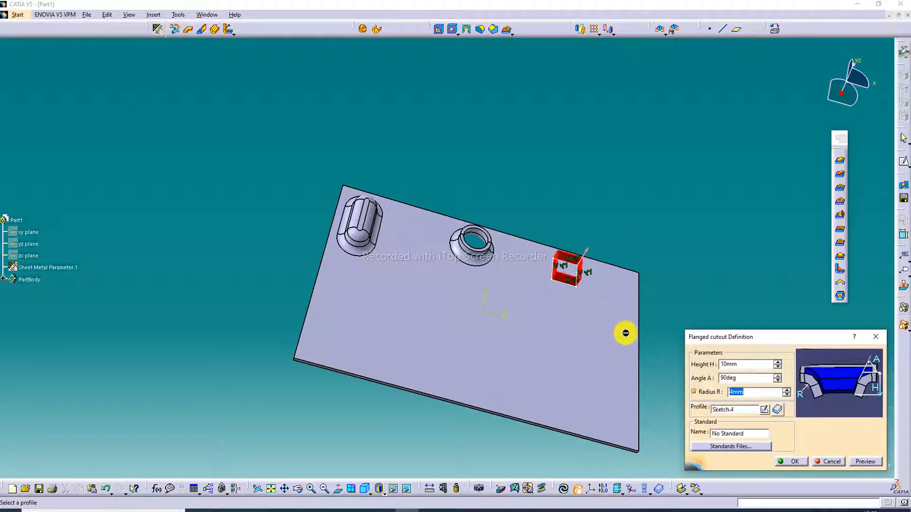
click(865, 462)
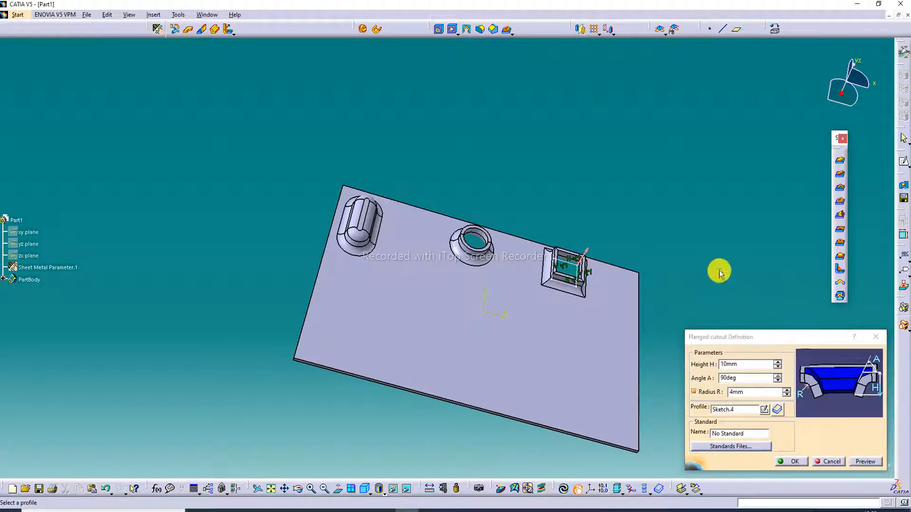
click(788, 460)
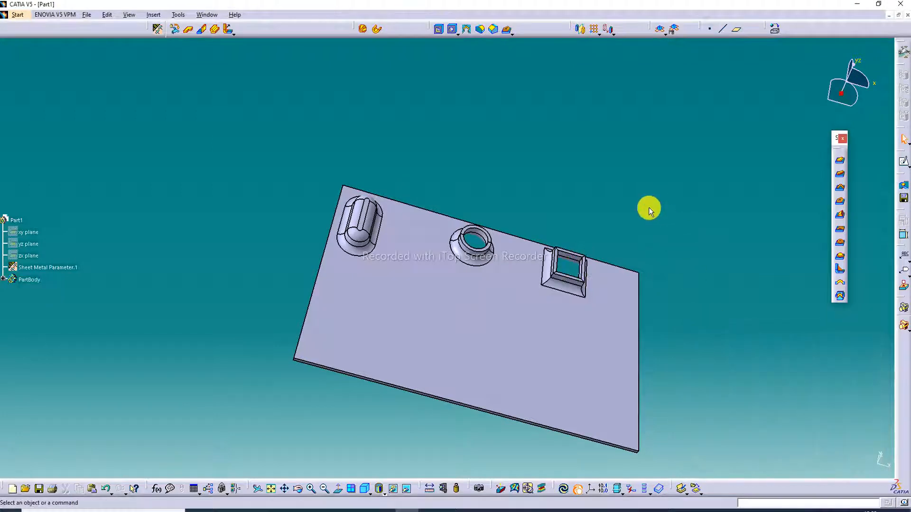
Step: Define a rectangular pattern of the curve stamp along the wall's long edge with 2 instances at 26 mm spacing, and preview it
middle_drag(629, 200, 613, 176)
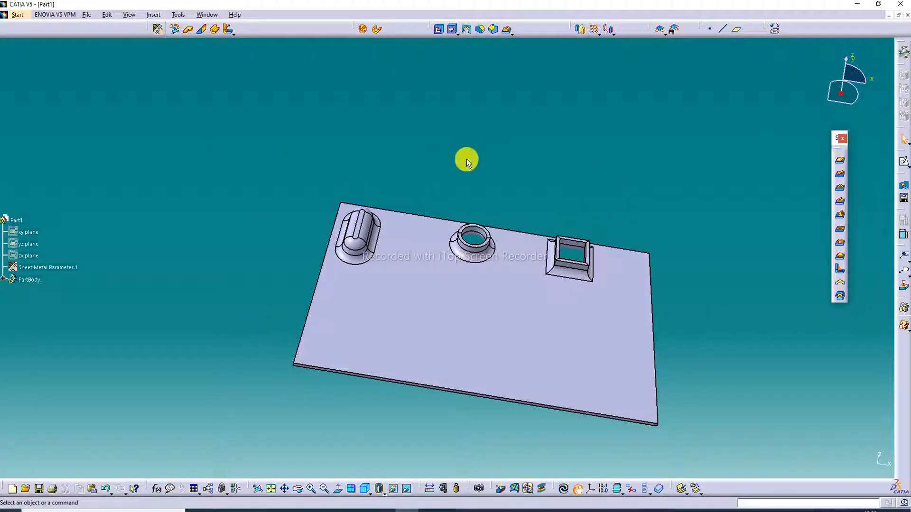
click(600, 33)
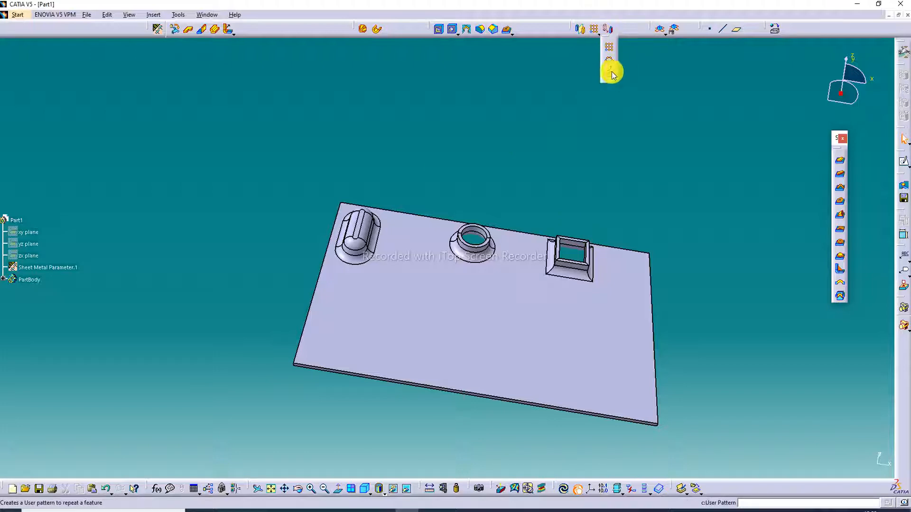
click(609, 49)
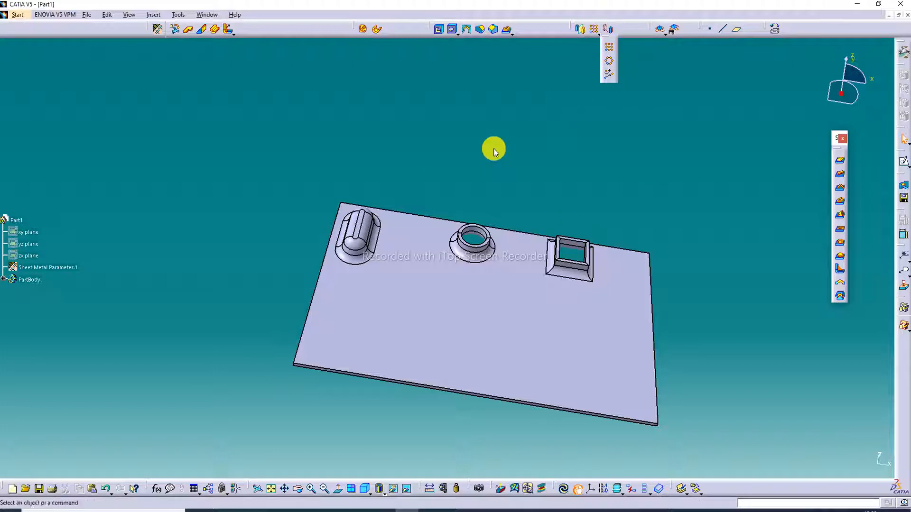
click(363, 222)
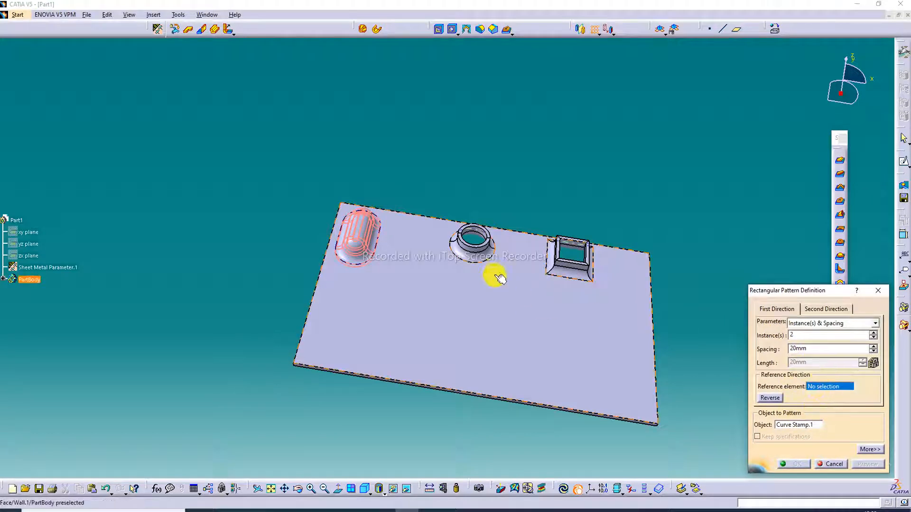
click(409, 213)
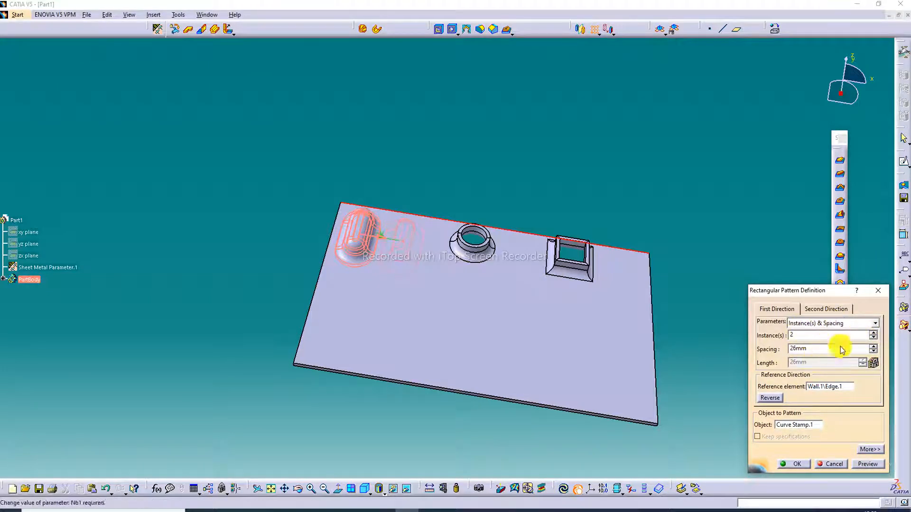
click(866, 464)
Step: Add a second direction to the curve stamp pattern along the wall's short edge with 2 instances, reversed to point into the wall
click(837, 309)
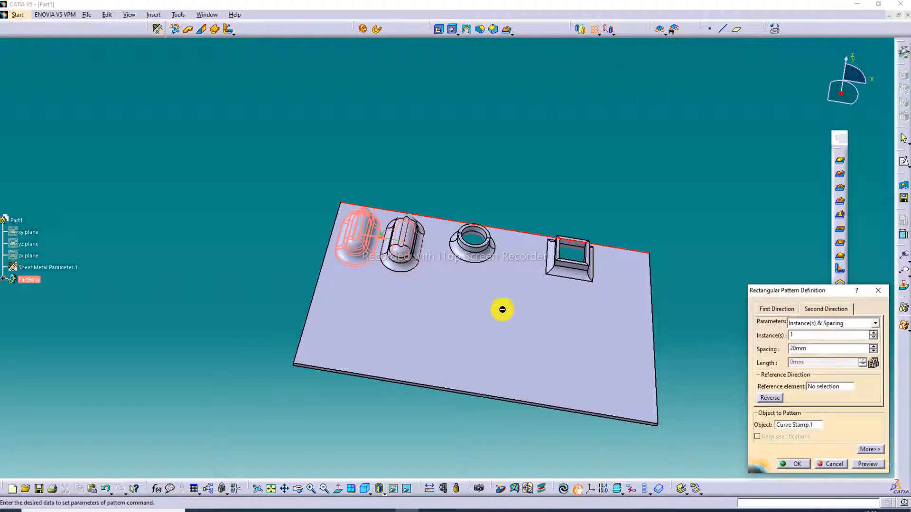
click(812, 386)
click(319, 276)
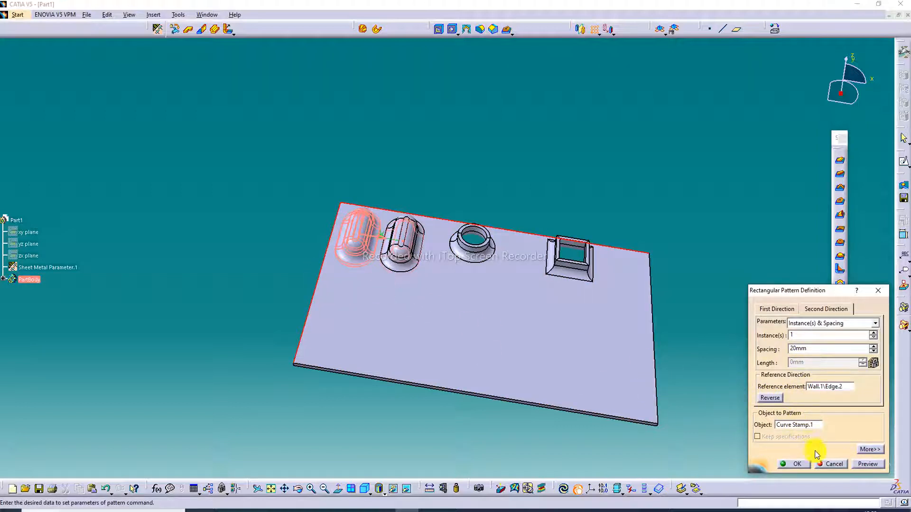
click(874, 333)
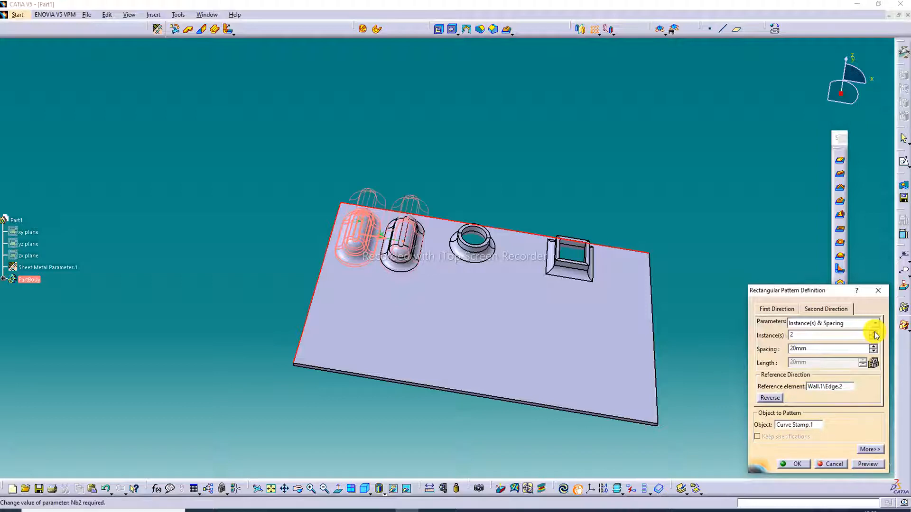
click(770, 397)
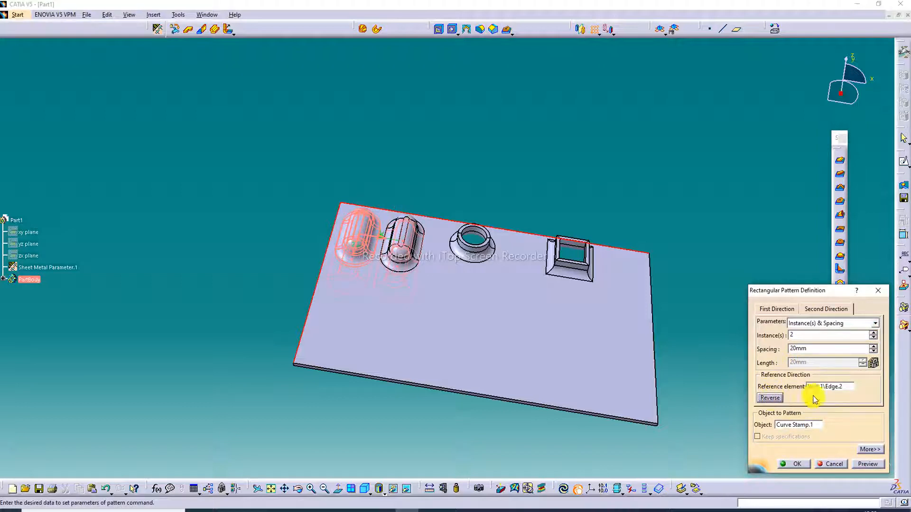
Step: Set the curve stamp pattern's second-direction spacing to 48 mm, preview the pattern and accept it
click(874, 346)
click(874, 346)
click(874, 347)
click(874, 347)
click(874, 347)
drag(874, 347, 875, 346)
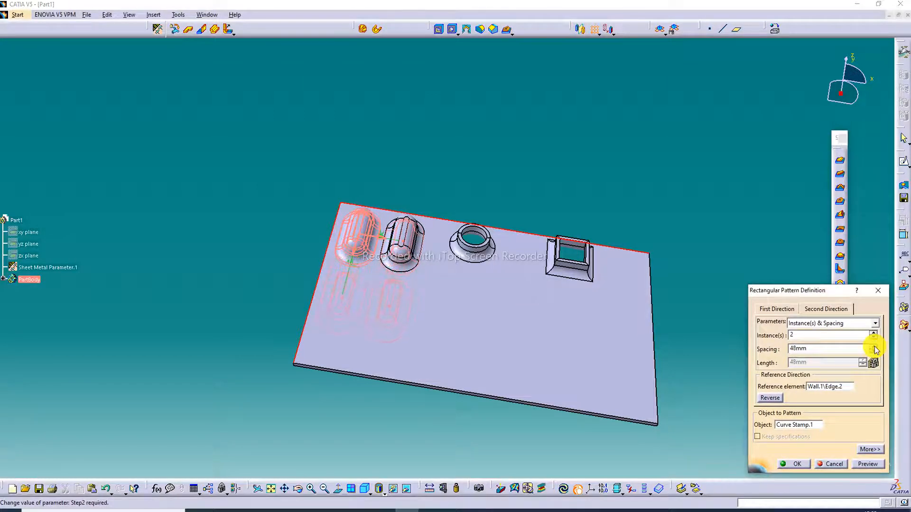
click(866, 463)
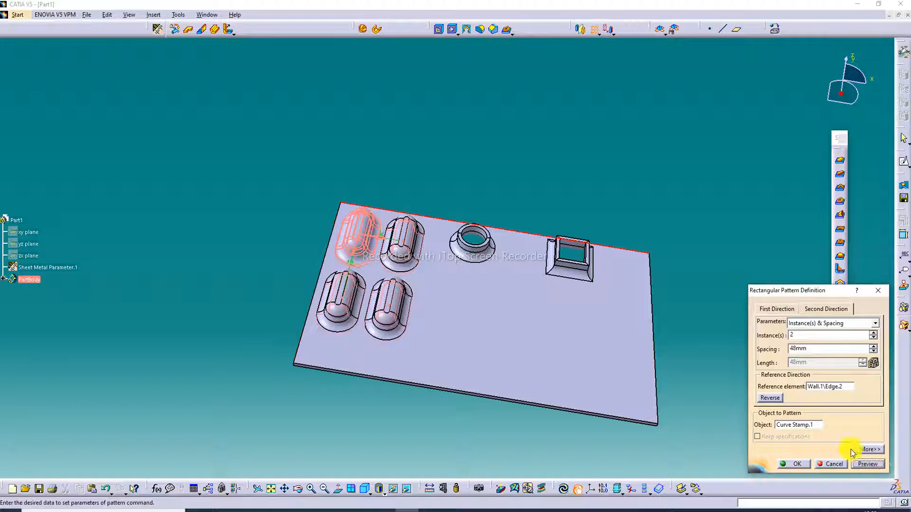
click(793, 465)
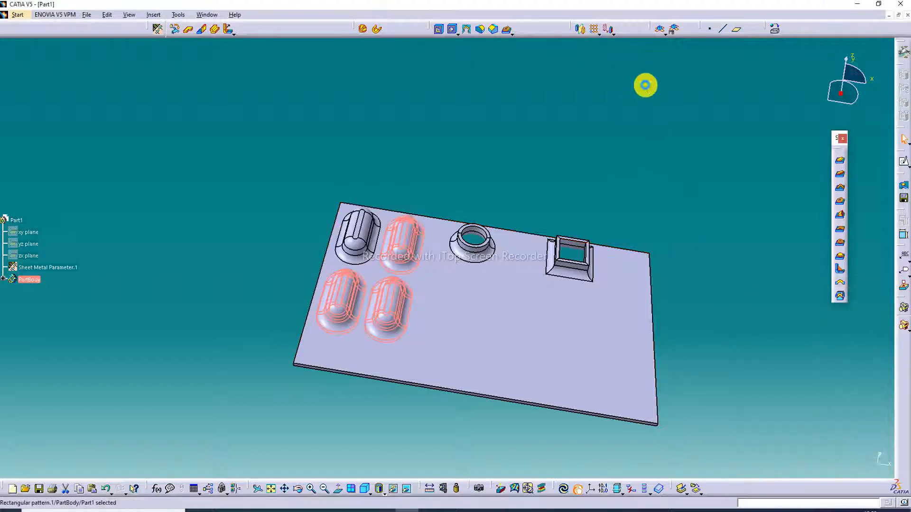
click(594, 29)
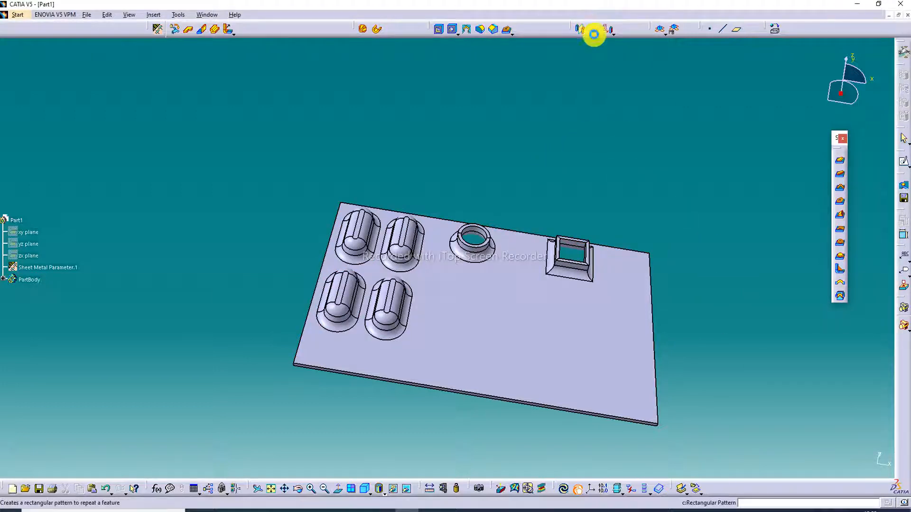
click(474, 242)
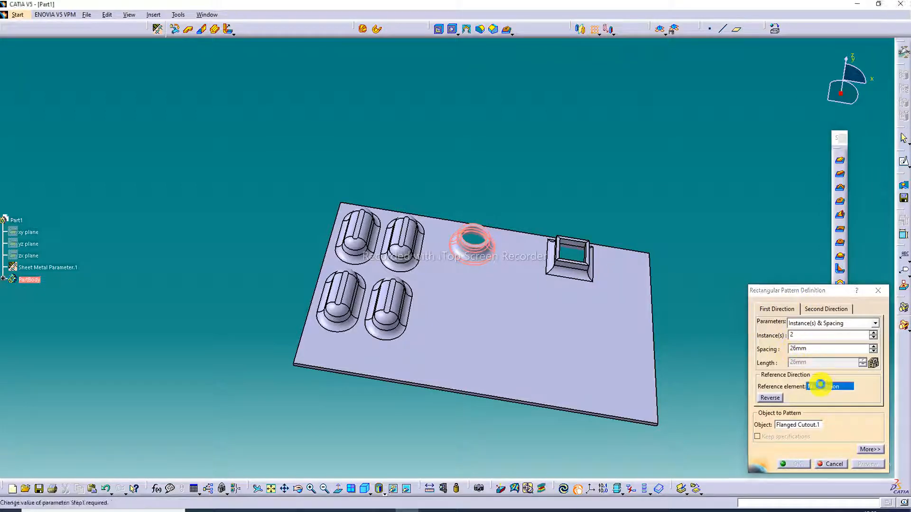
click(513, 239)
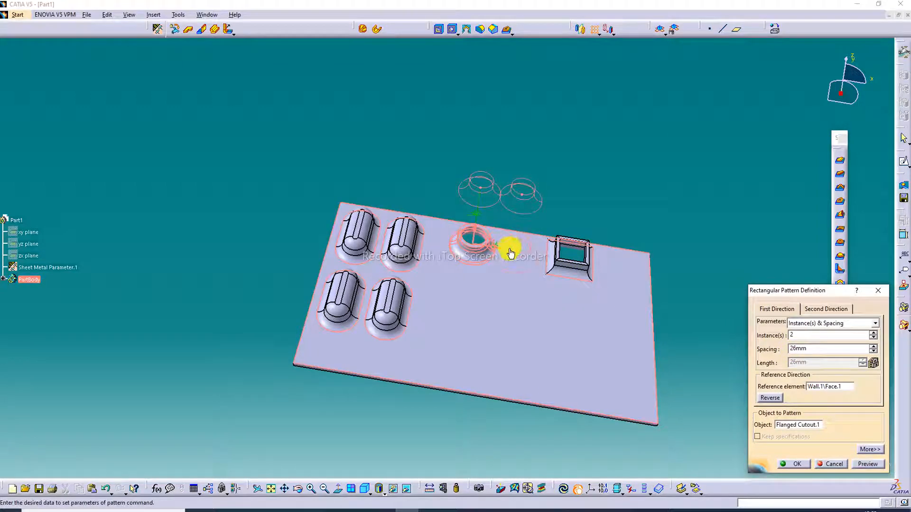
click(774, 400)
click(775, 400)
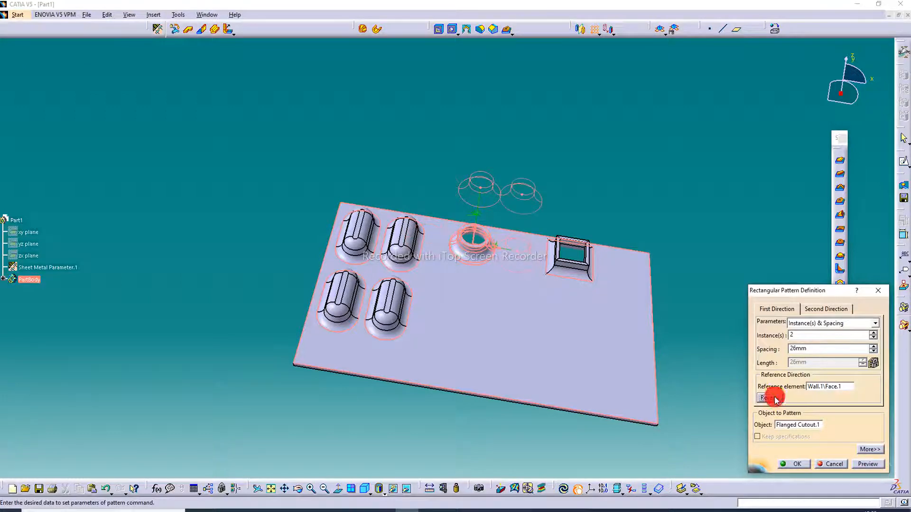
click(874, 347)
click(874, 347)
click(874, 347)
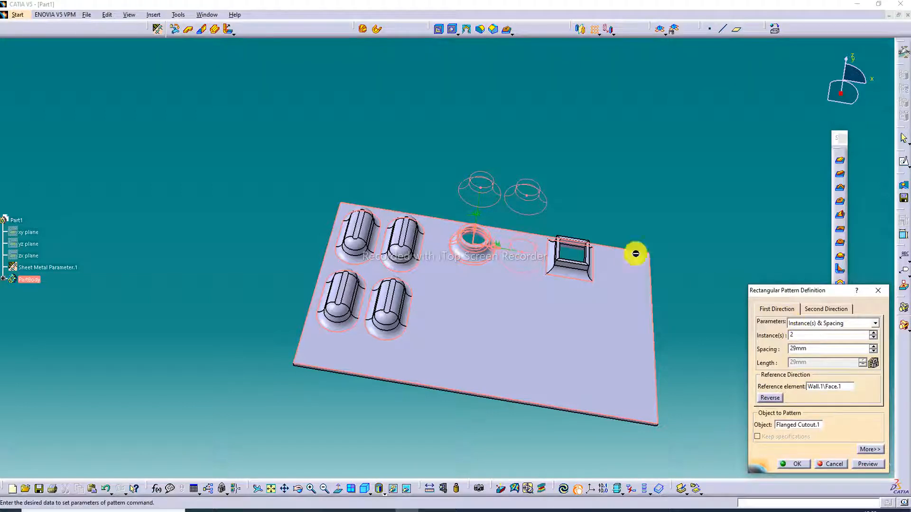
click(835, 309)
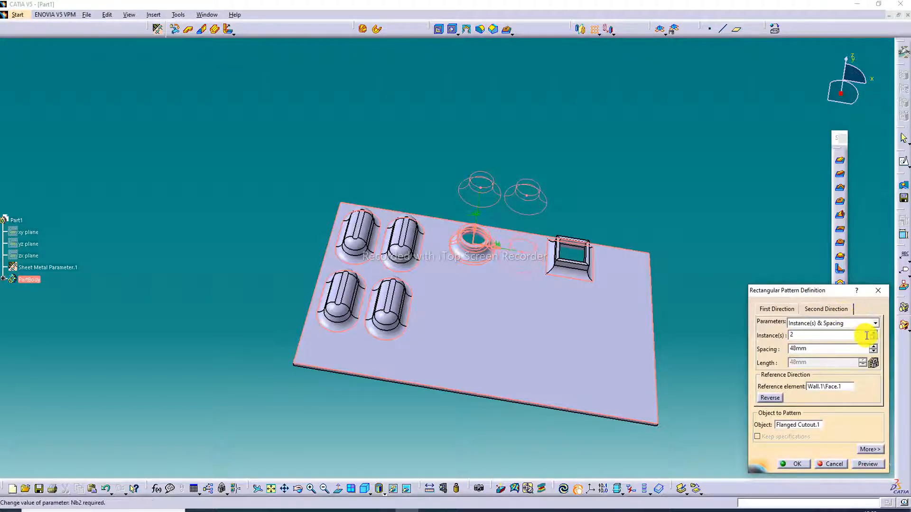
click(875, 333)
click(873, 338)
click(874, 337)
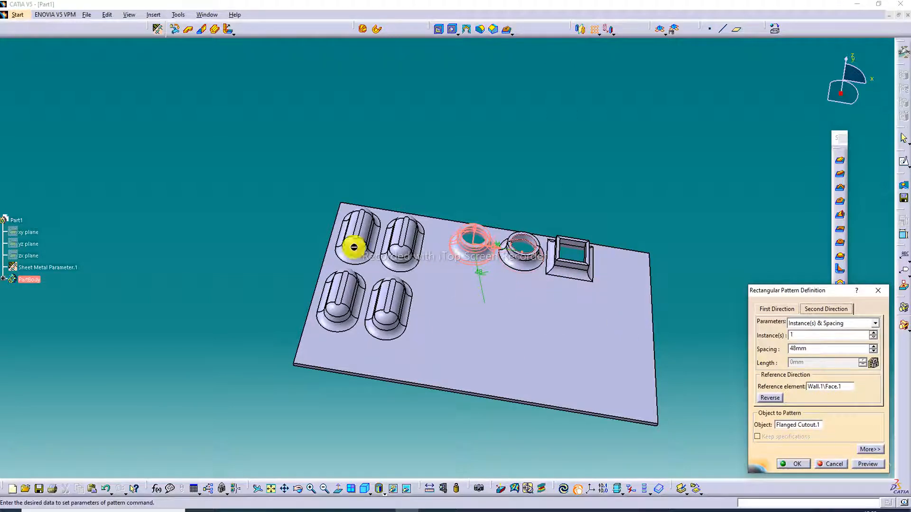
click(881, 290)
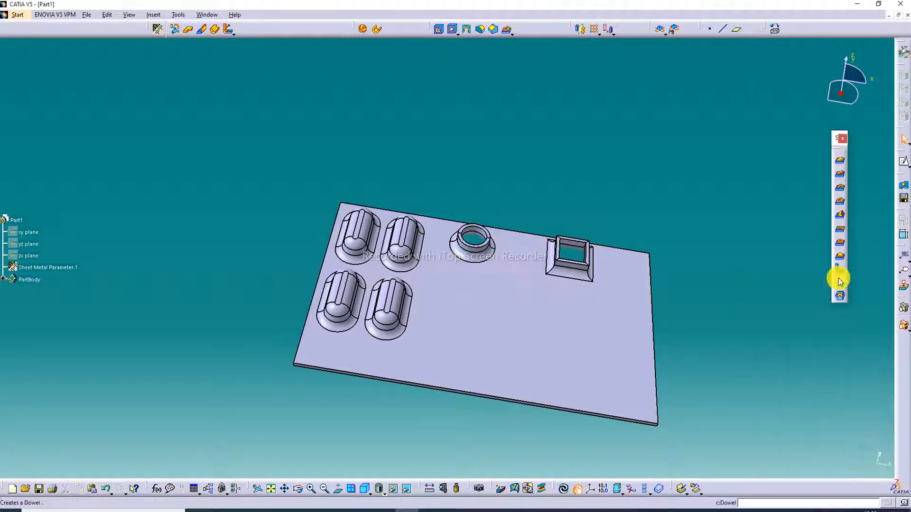
Step: Define a rectangular pattern of the circular flanged cutout along the wall's long edge with 2 instances at 28 mm spacing, and preview it
click(595, 30)
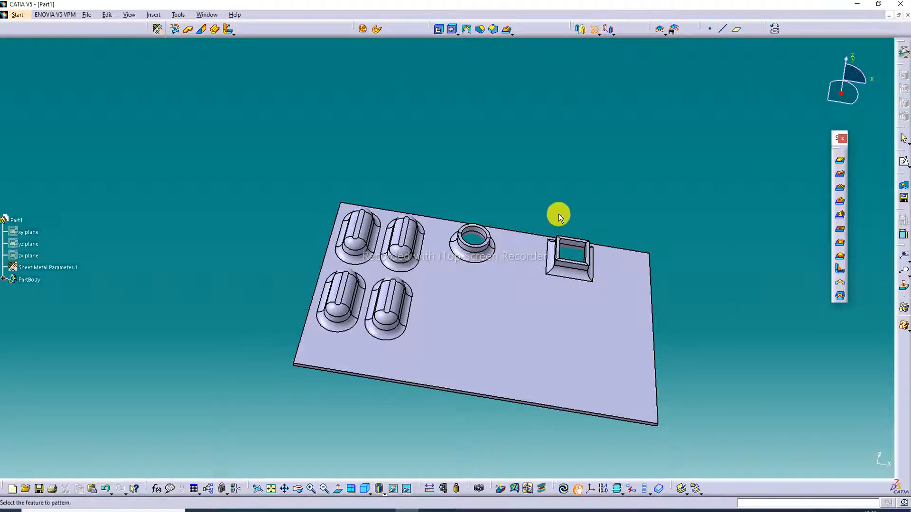
click(488, 249)
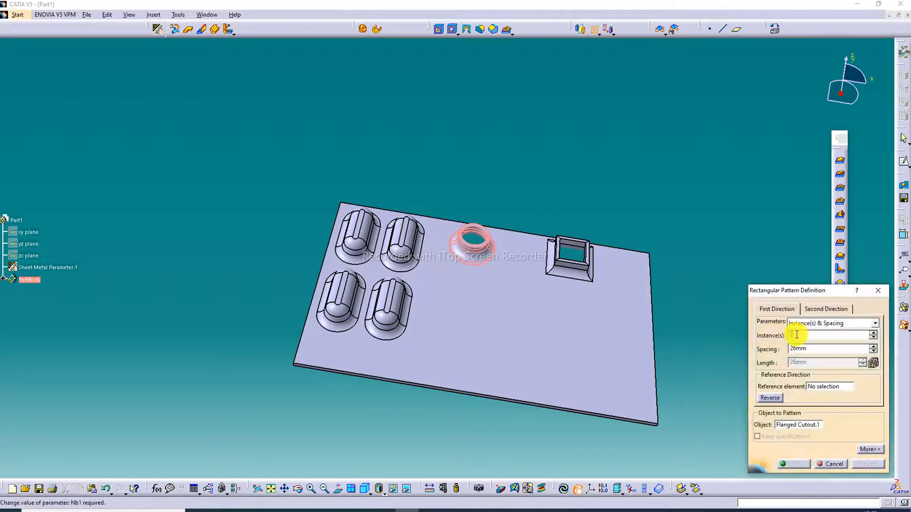
click(812, 387)
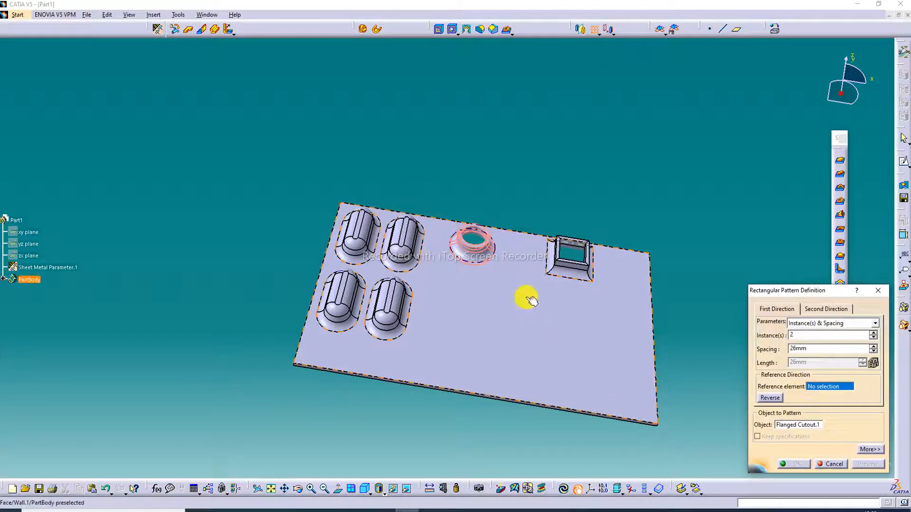
click(522, 233)
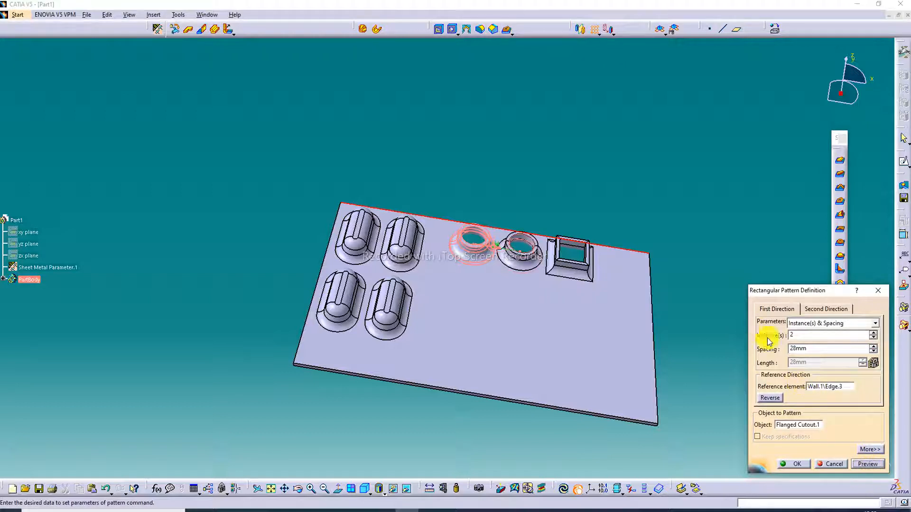
Step: Use the wall's short edge as the circular cutout pattern's second direction and reverse it to point into the wall
click(827, 309)
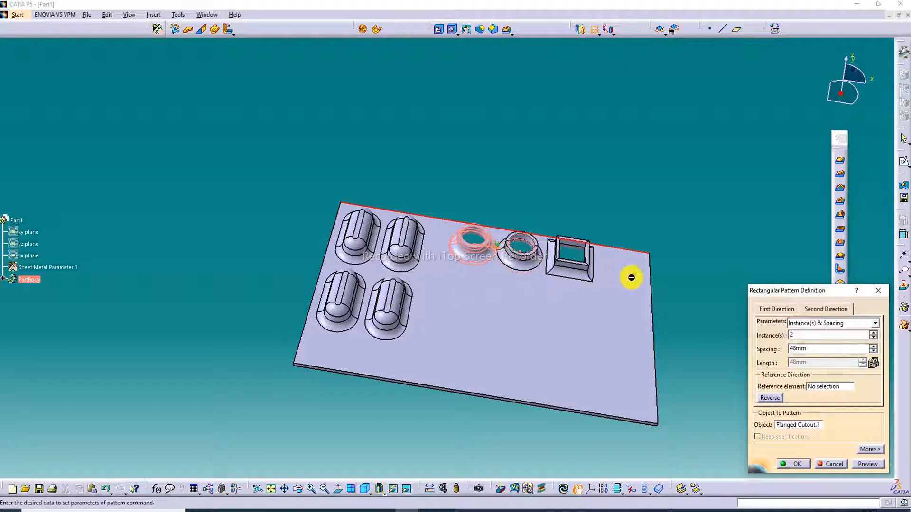
click(815, 388)
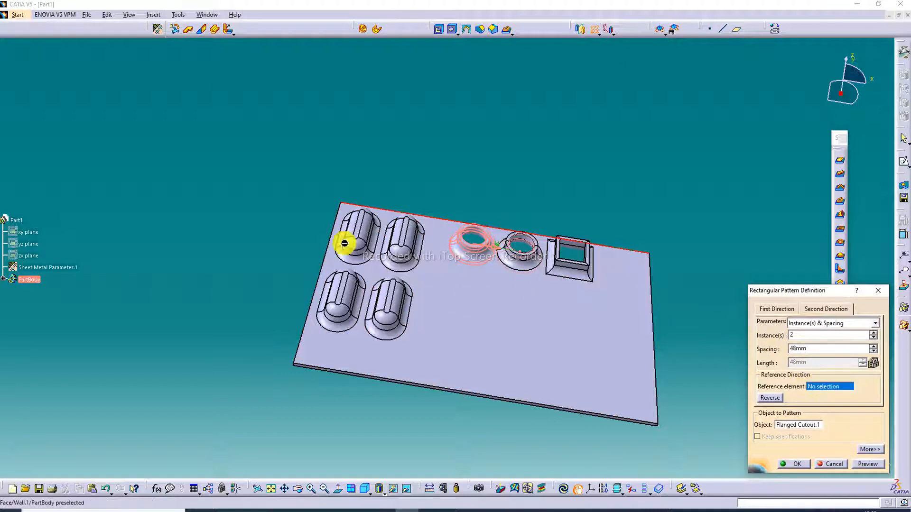
click(325, 257)
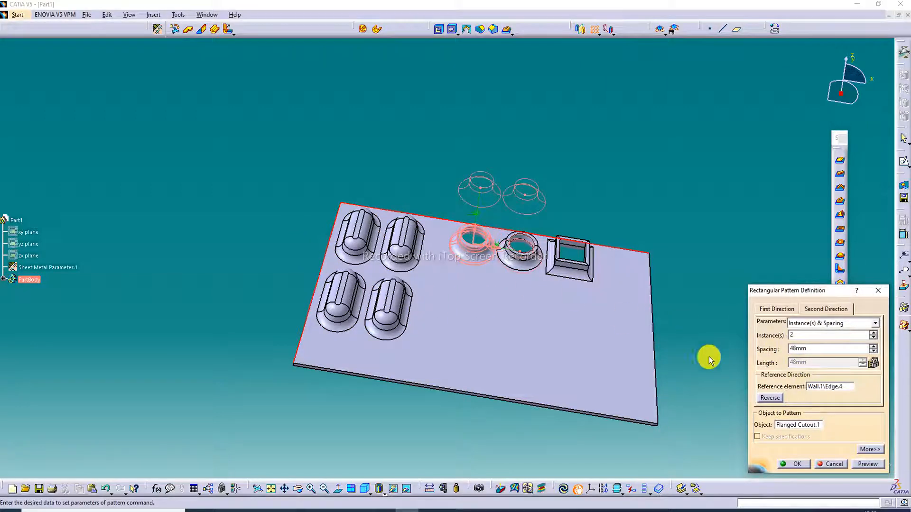
click(771, 398)
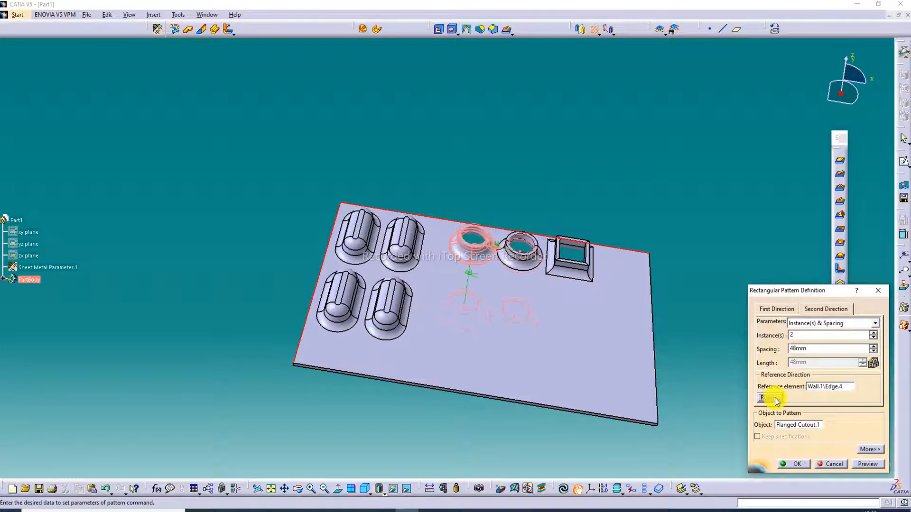
Step: Set the circular cutout pattern's second direction to 3 instances at 37 mm spacing, preview the pattern and accept it
click(876, 353)
click(875, 352)
click(876, 353)
click(876, 352)
click(876, 352)
click(876, 353)
click(876, 352)
click(875, 352)
click(875, 353)
click(876, 353)
click(875, 353)
click(876, 353)
click(876, 353)
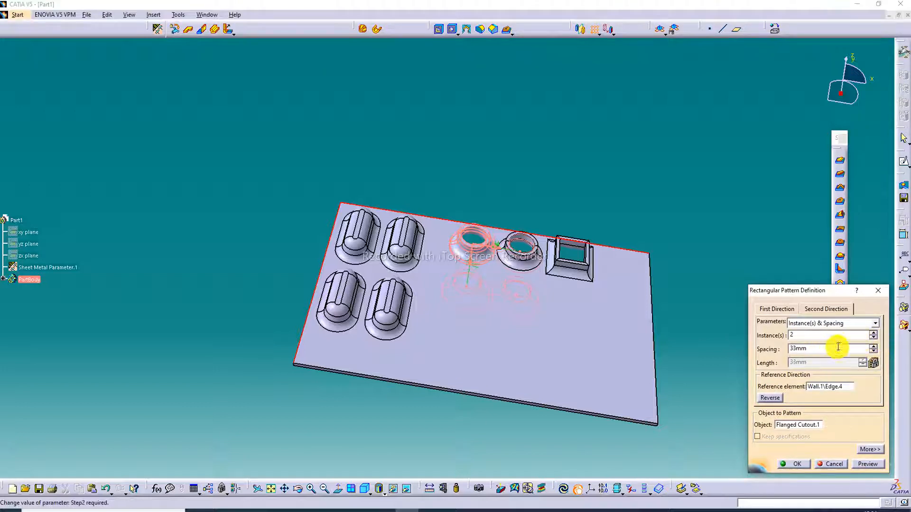
click(874, 336)
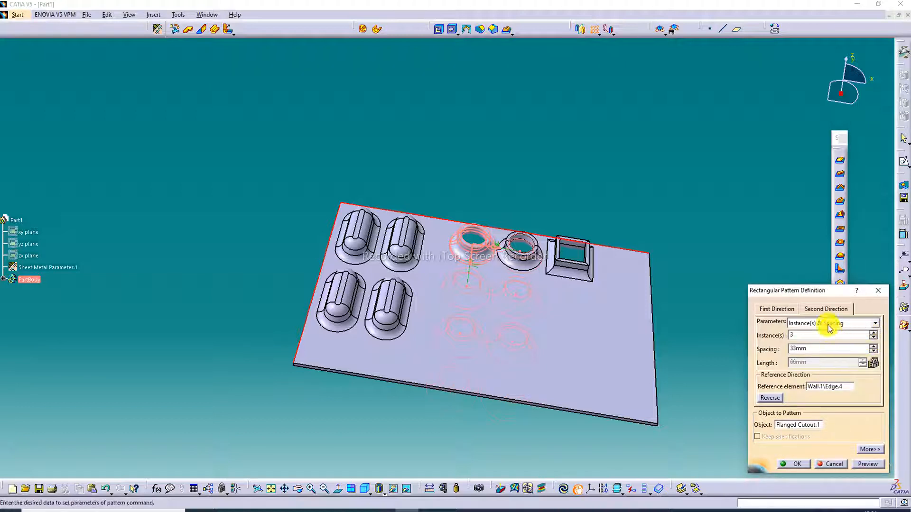
click(873, 347)
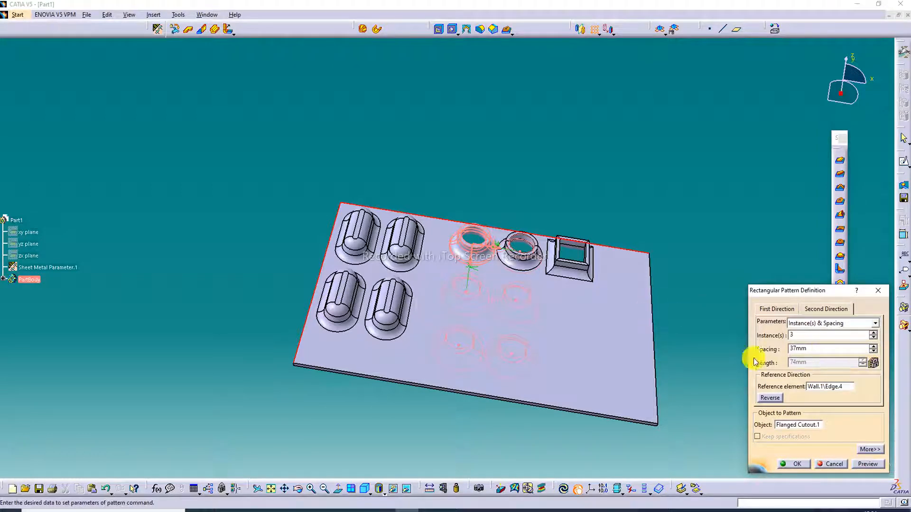
click(868, 465)
click(792, 464)
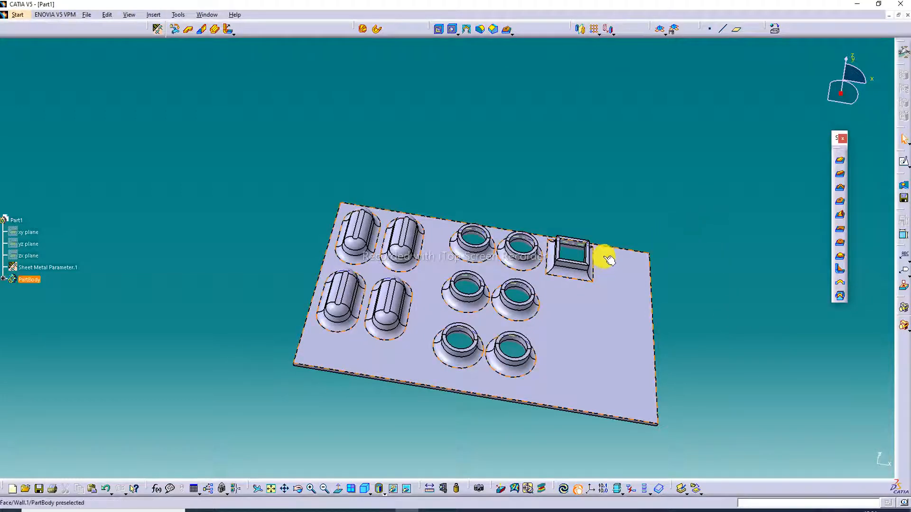
Step: Pattern the rectangular flanged cutout along the wall's long edge with 2 instances at 30 mm spacing, previewing it before accepting
click(594, 31)
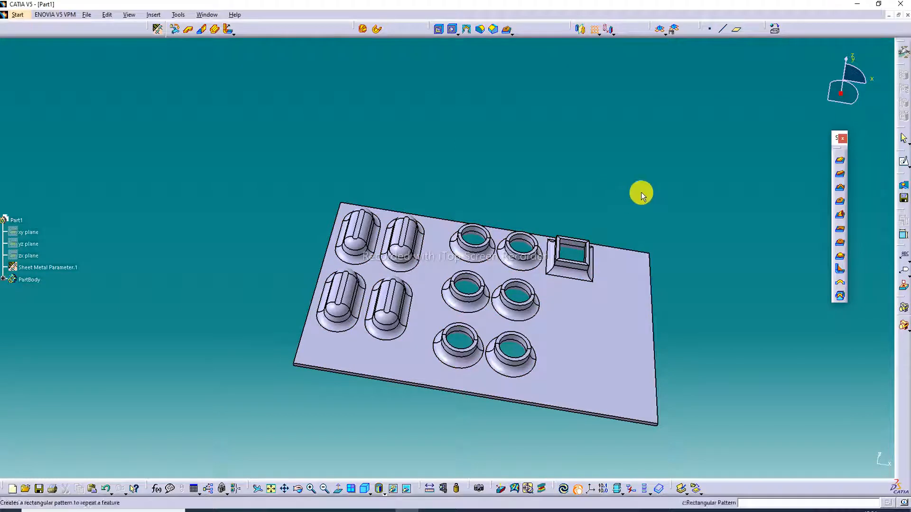
click(586, 260)
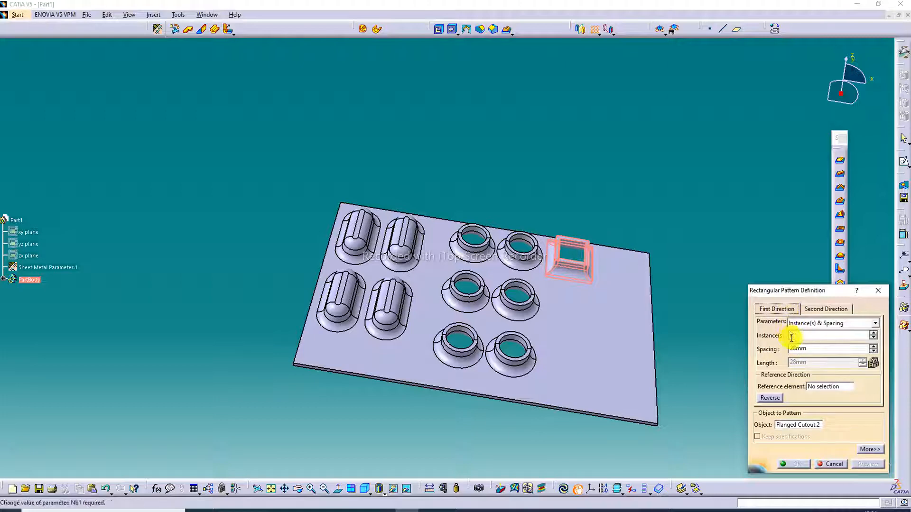
click(826, 387)
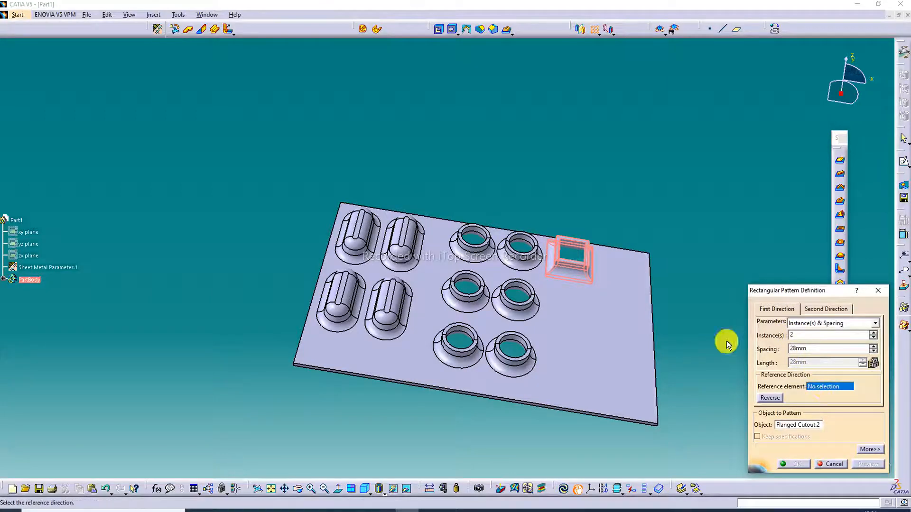
click(615, 252)
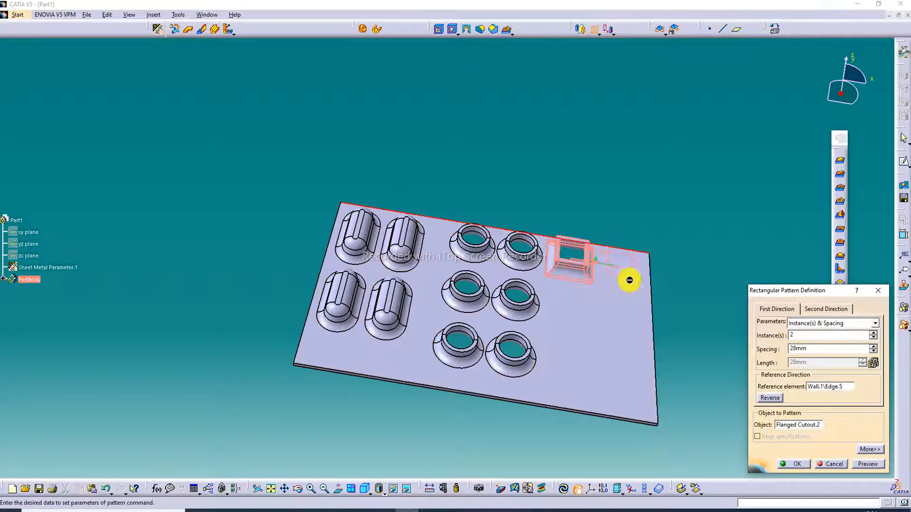
click(874, 347)
click(875, 347)
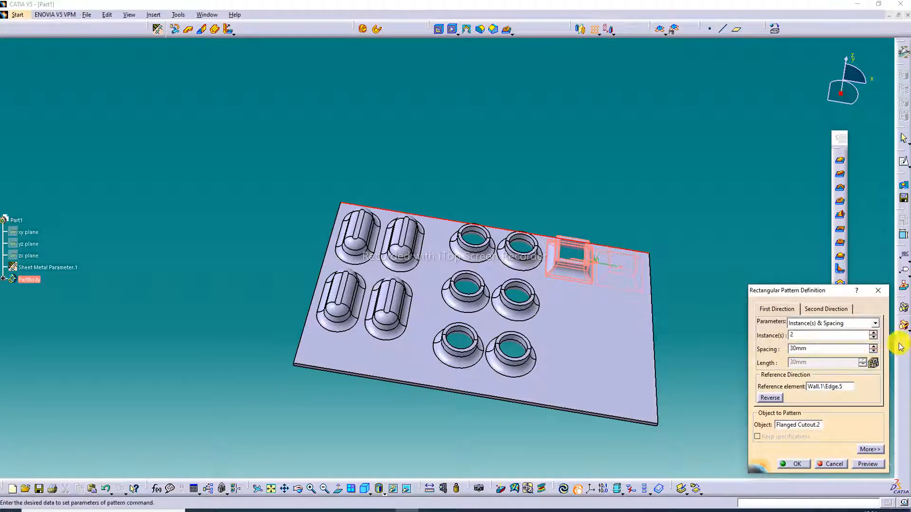
click(869, 464)
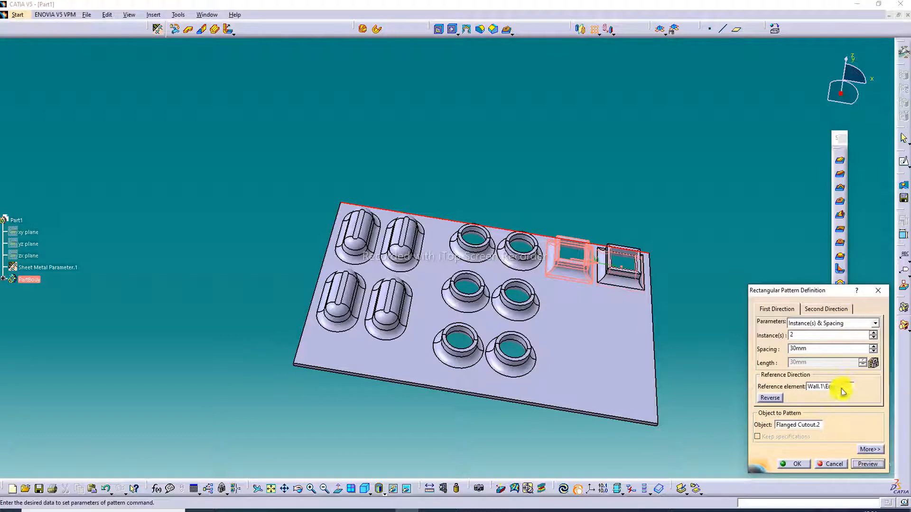
click(797, 465)
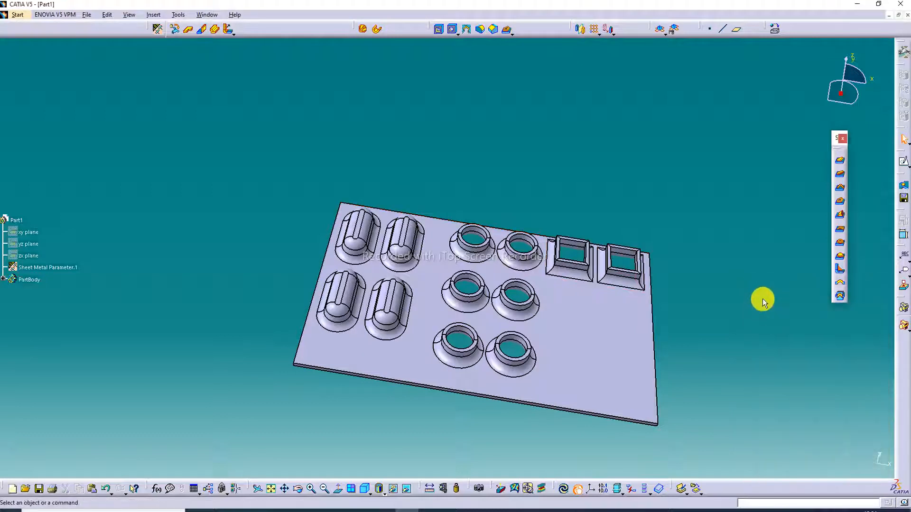
Step: Pattern the two rectangular flanged cutouts along the wall's short edge, reversed into the wall, with 3 instances at 38 mm spacing, previewing before accepting
click(591, 39)
click(629, 259)
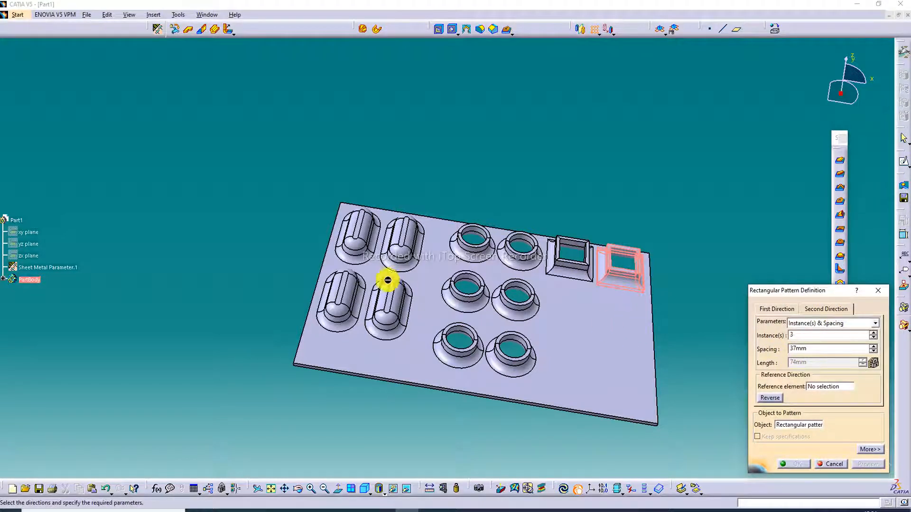
click(810, 386)
click(322, 261)
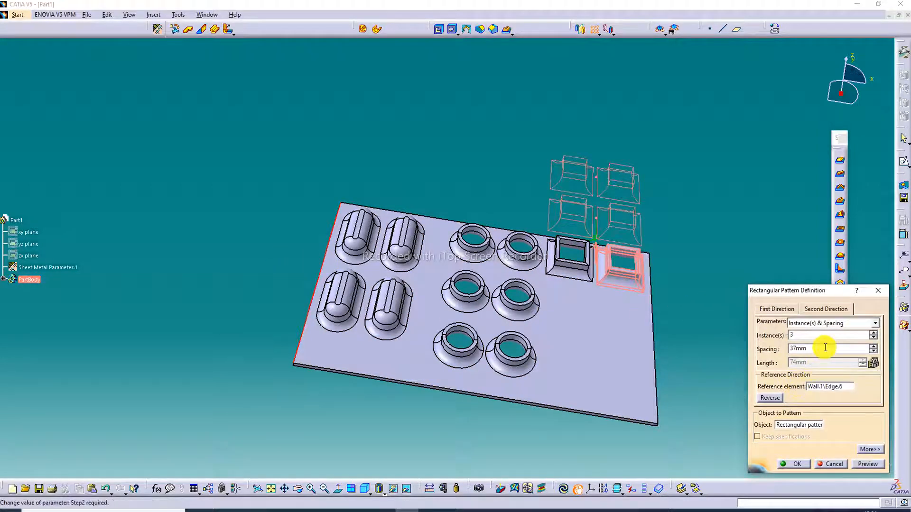
click(774, 401)
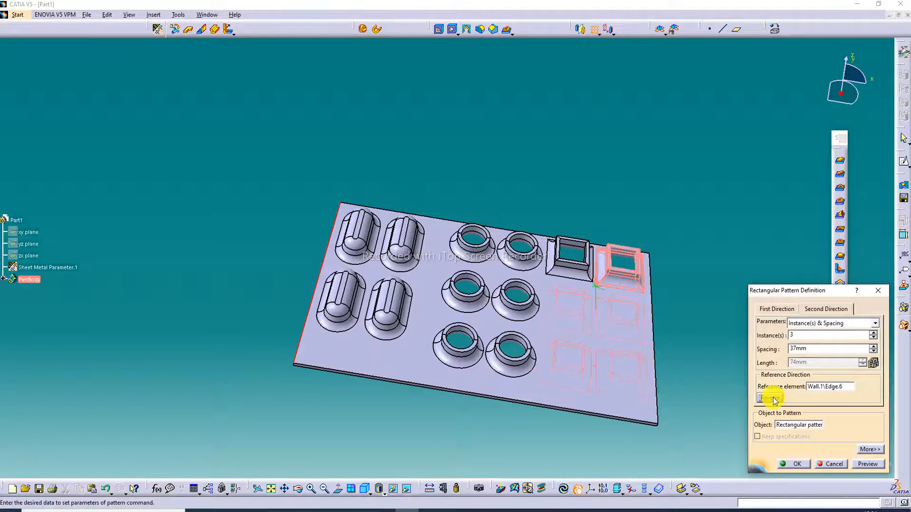
click(874, 347)
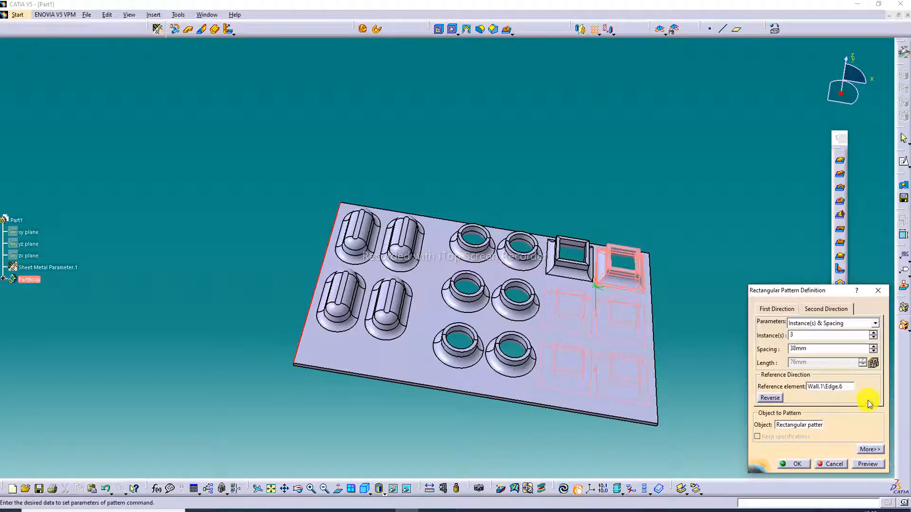
click(869, 464)
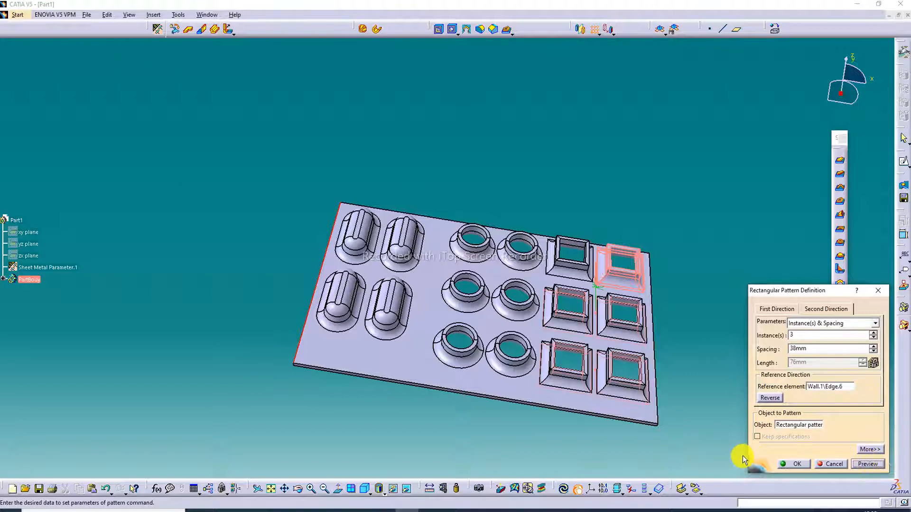
click(799, 466)
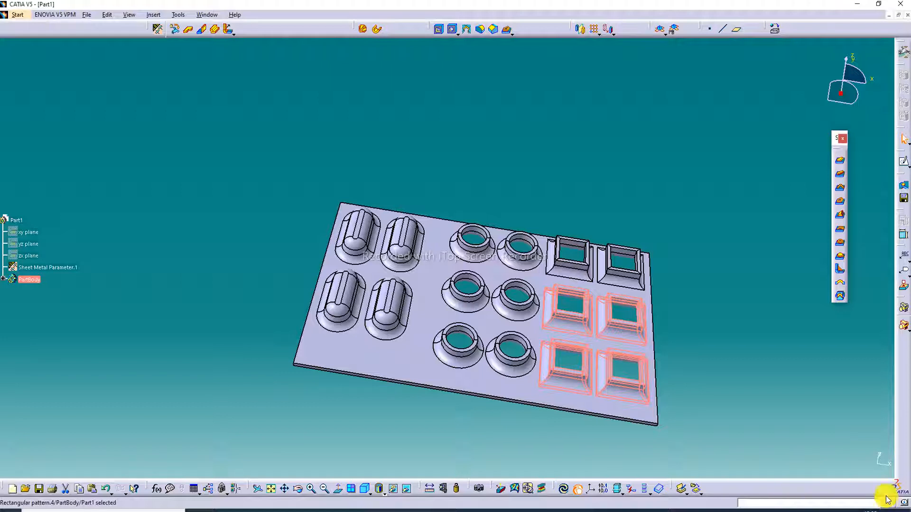
click(773, 369)
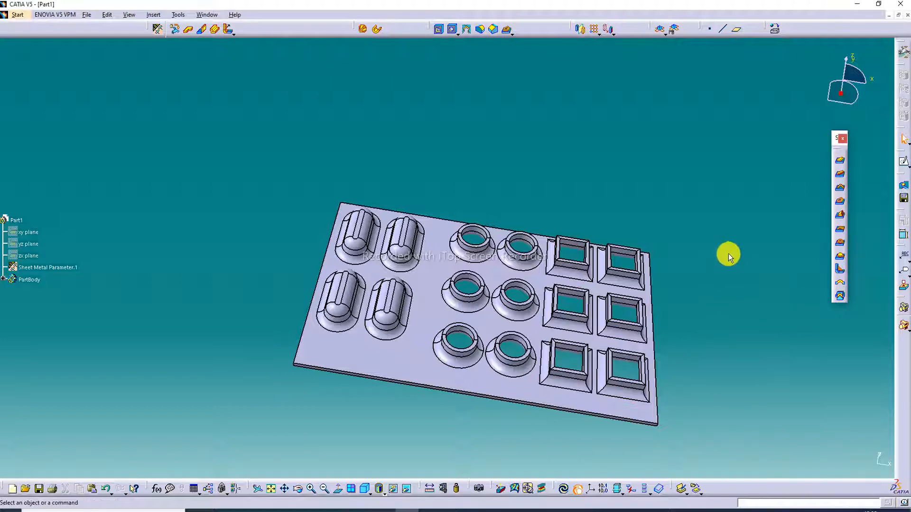
Step: Switch the part's display to Shading with Material so edges are hidden
middle_drag(657, 291, 617, 203)
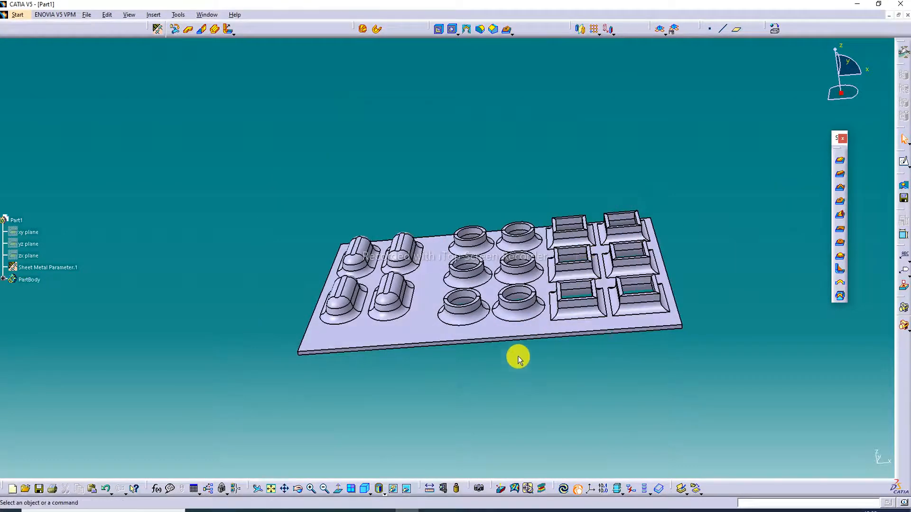
click(386, 494)
click(393, 472)
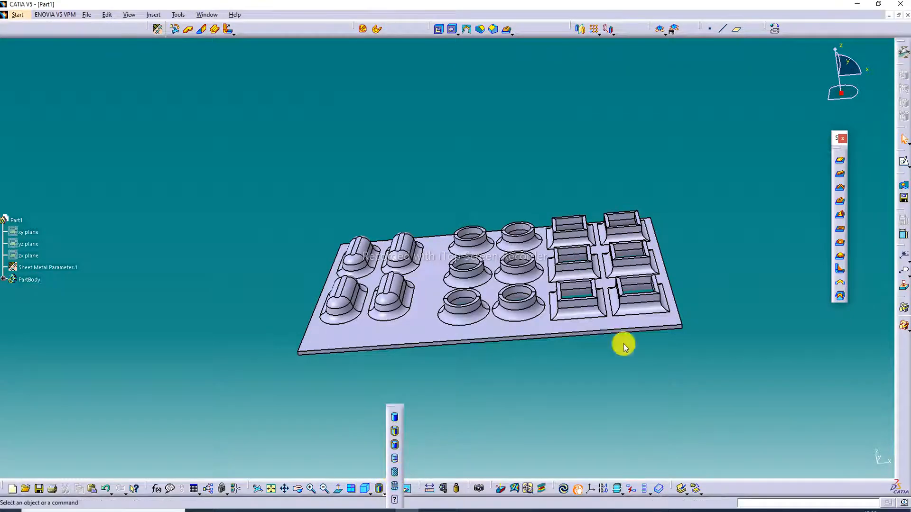
middle_drag(659, 226, 637, 225)
Step: Apply the Steel material from the catalog's Metal family to the part body
click(773, 33)
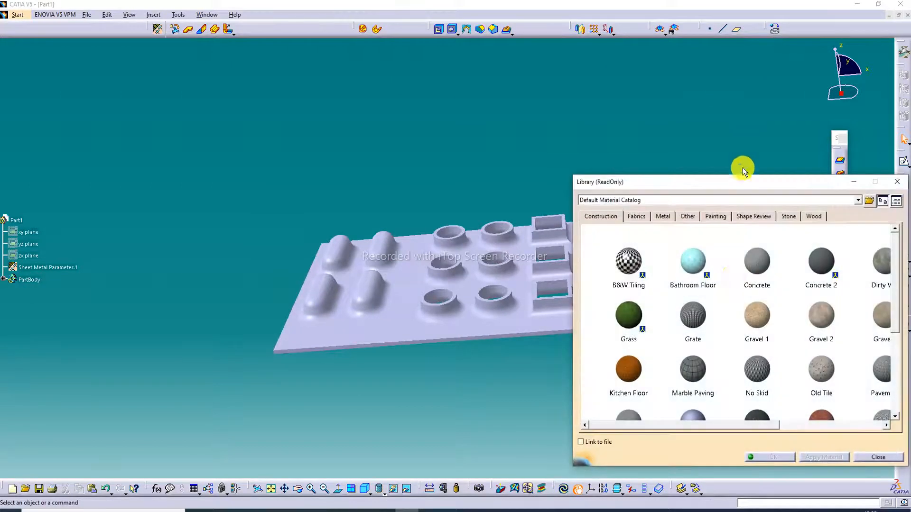
click(663, 216)
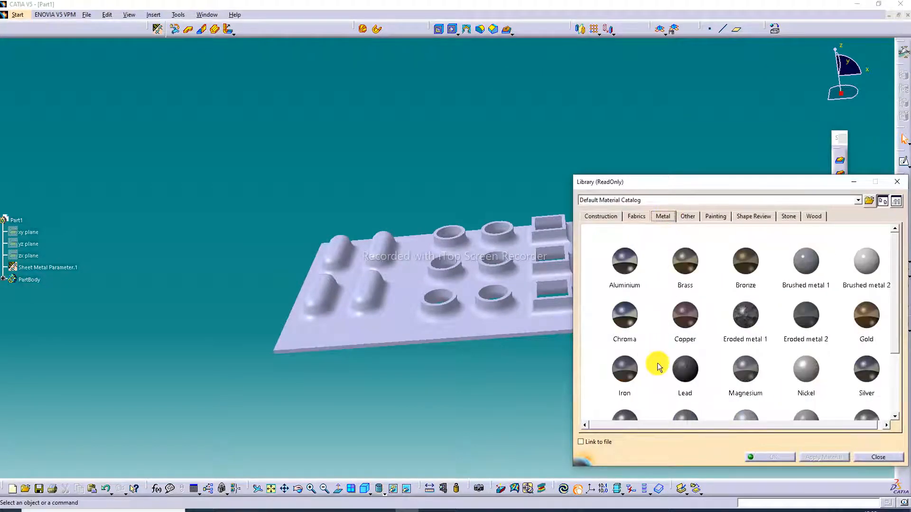
scroll(655, 364, down, 2)
click(616, 388)
click(498, 309)
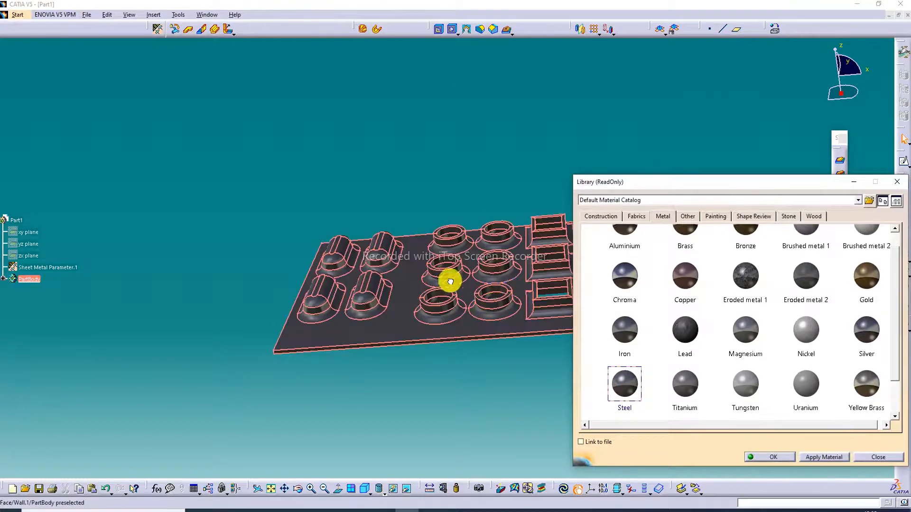
click(787, 457)
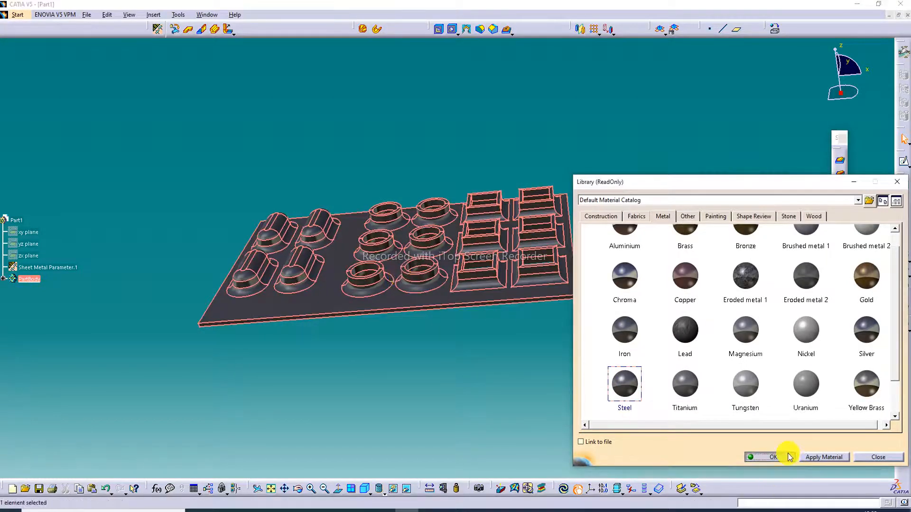
Step: Open the properties of the Steel material under PartBody and set its reflectivity to 1.00
scroll(72, 257, down, 5)
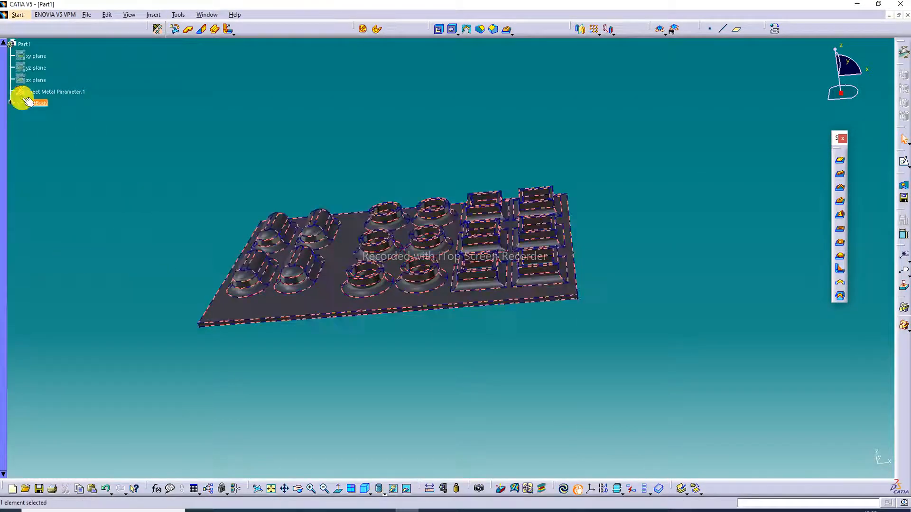
click(10, 103)
double_click(31, 114)
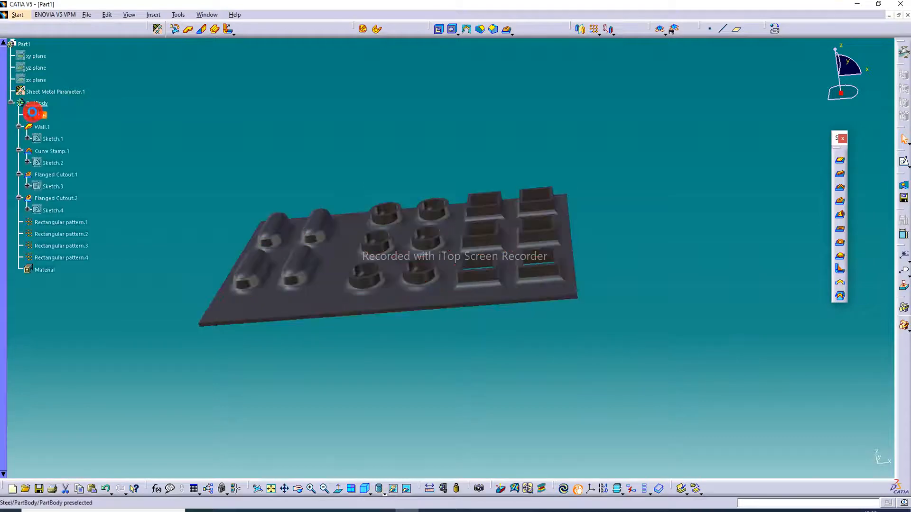
drag(761, 394, 802, 395)
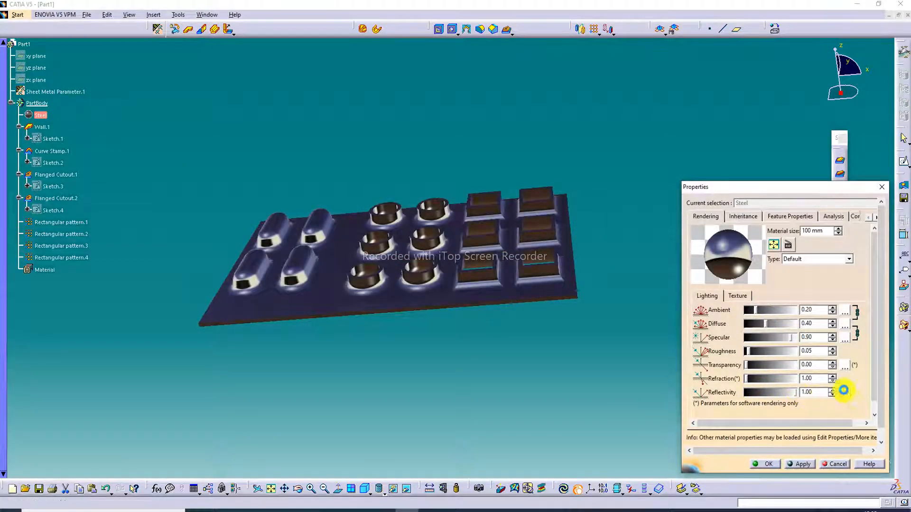
Step: Open the Steel material's advanced reflection settings and choose the predefined Loft environment
click(846, 393)
scroll(867, 236, down, 6)
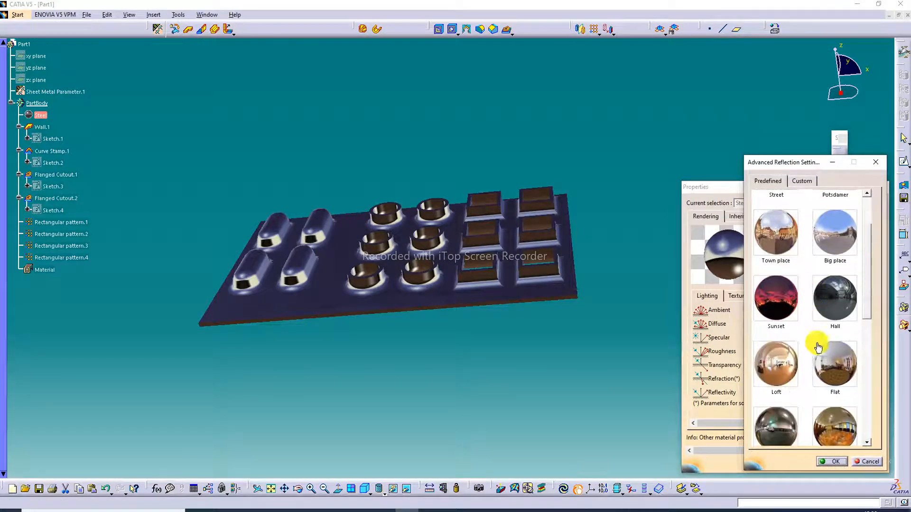
click(784, 368)
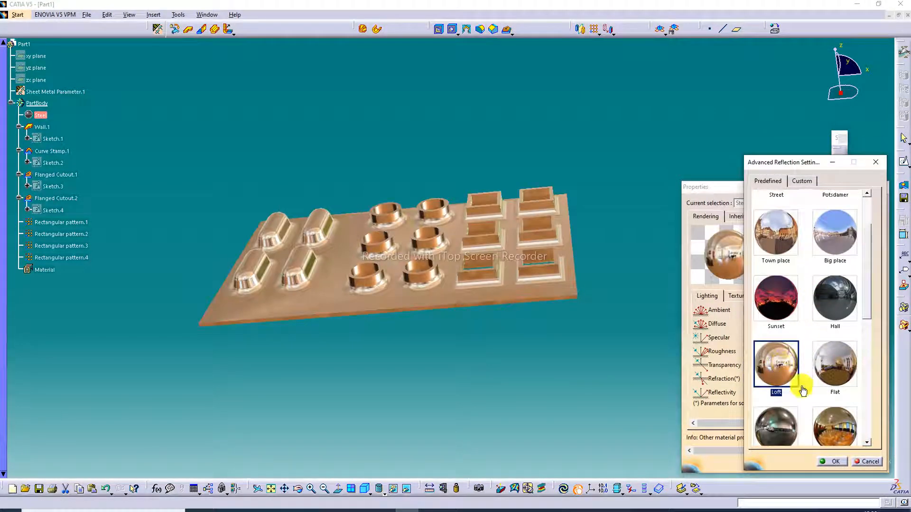
Step: Try other predefined reflections on the part, including Flat, Meeting room, Town place, Big place and Hangar
click(841, 375)
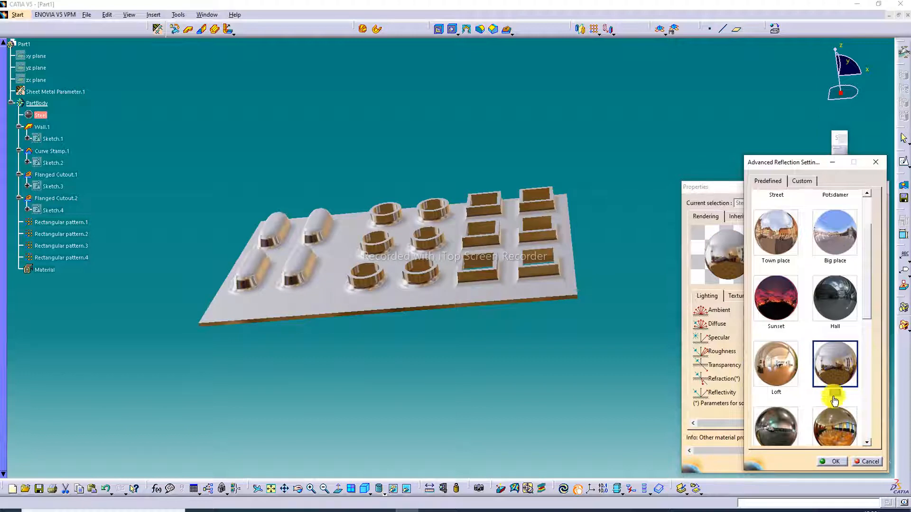
click(834, 420)
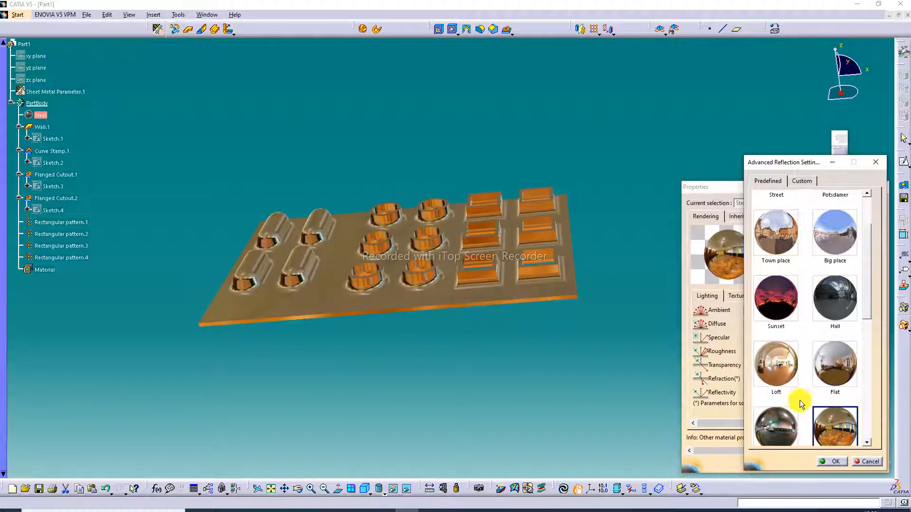
click(779, 372)
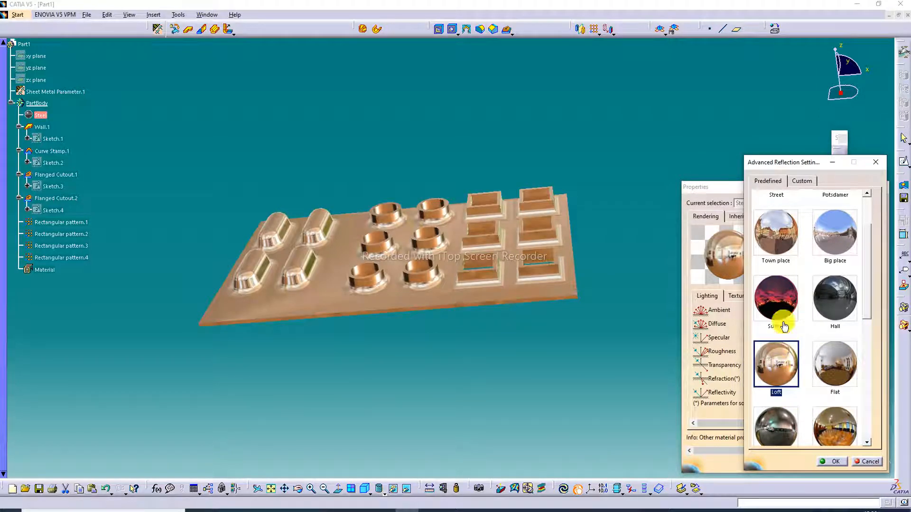
click(787, 246)
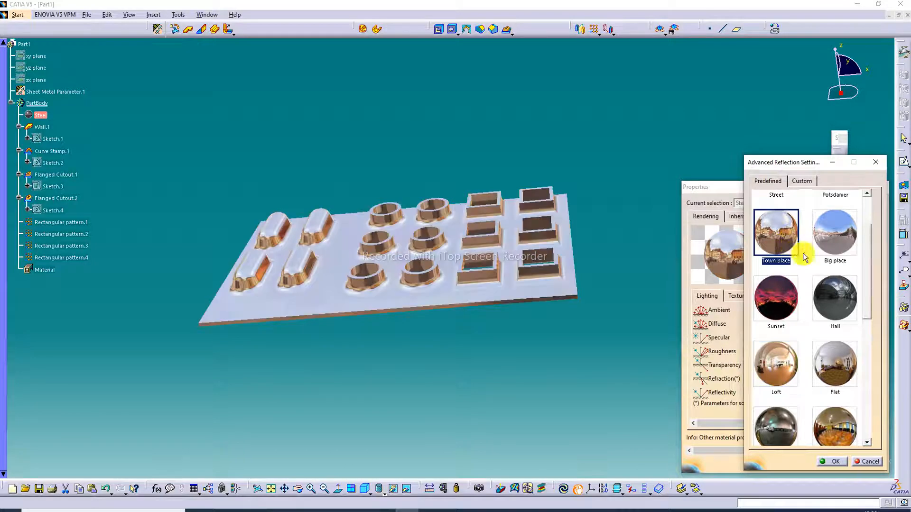
click(835, 237)
scroll(829, 372, down, 1)
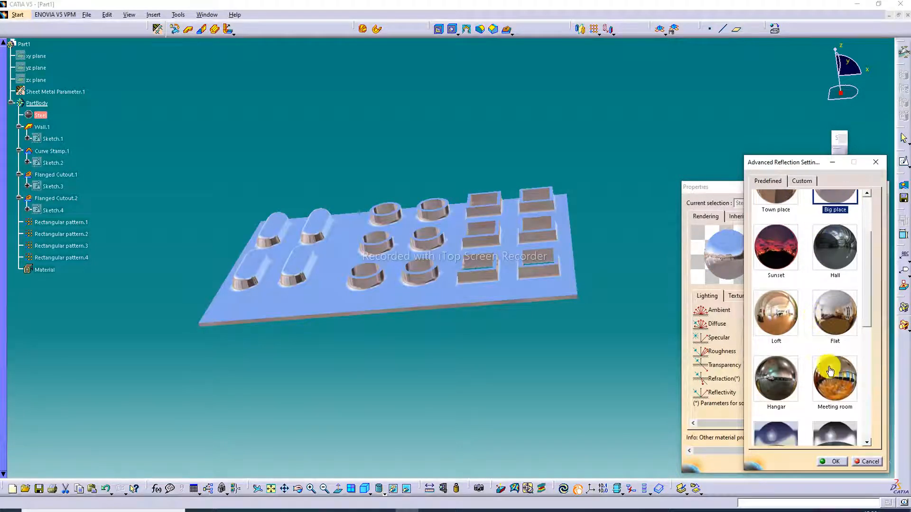
click(777, 378)
scroll(835, 365, down, 2)
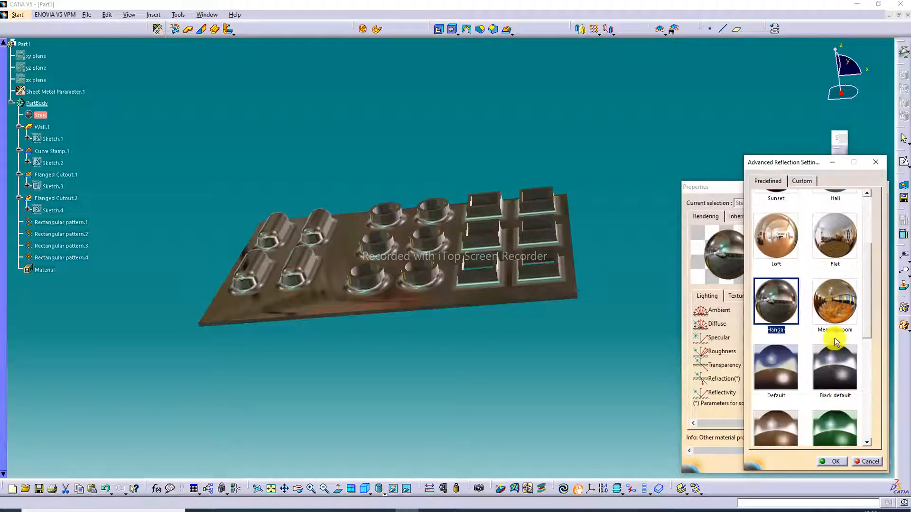
click(836, 317)
click(843, 245)
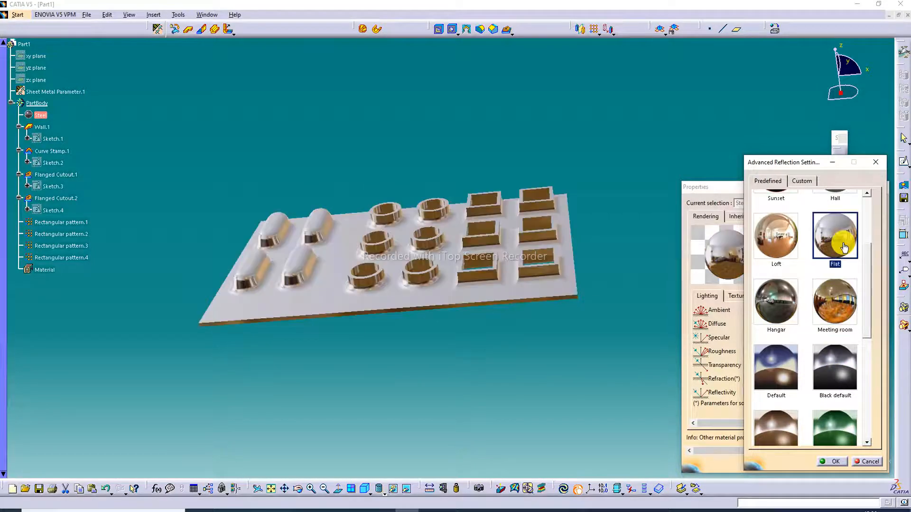
Step: Select the Loft reflection environment and accept both the reflection settings and the Steel material properties
click(778, 240)
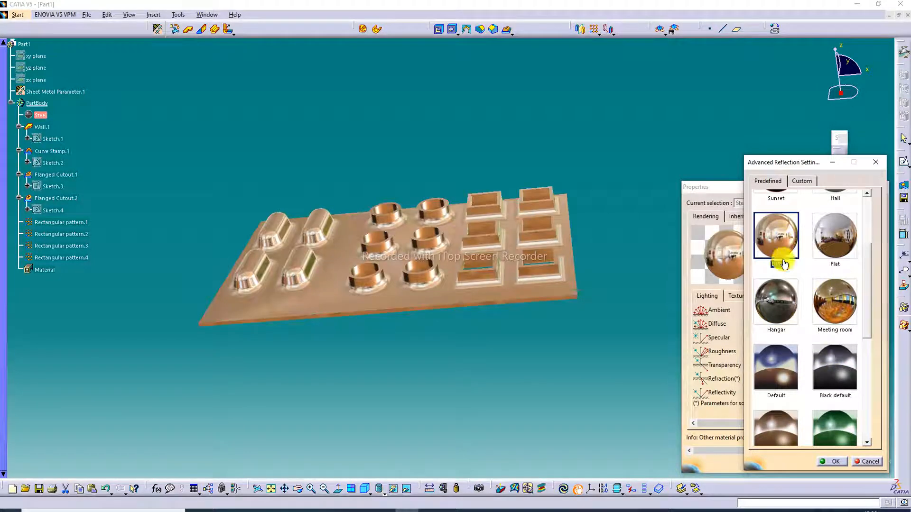
click(836, 463)
click(771, 465)
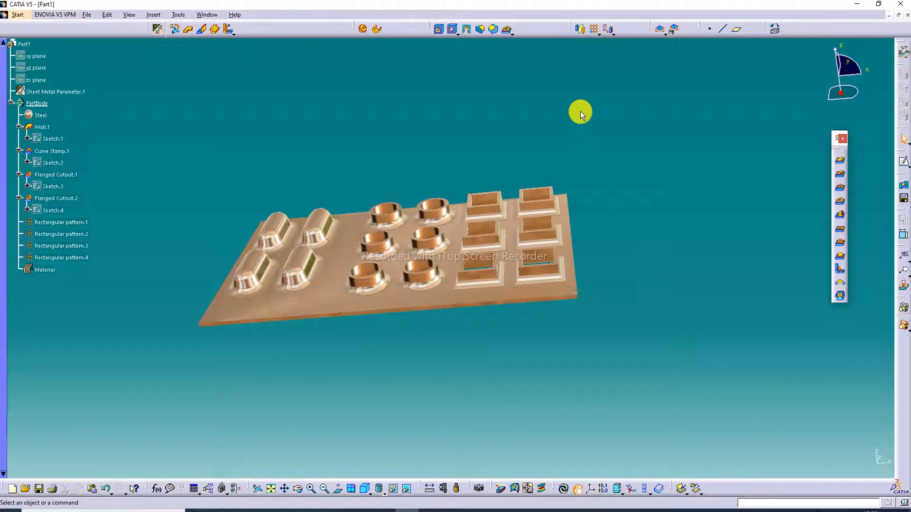
Step: Examine the finished stamped wall with its rendered material in isometric view, close up and from several angles
middle_drag(480, 144, 533, 256)
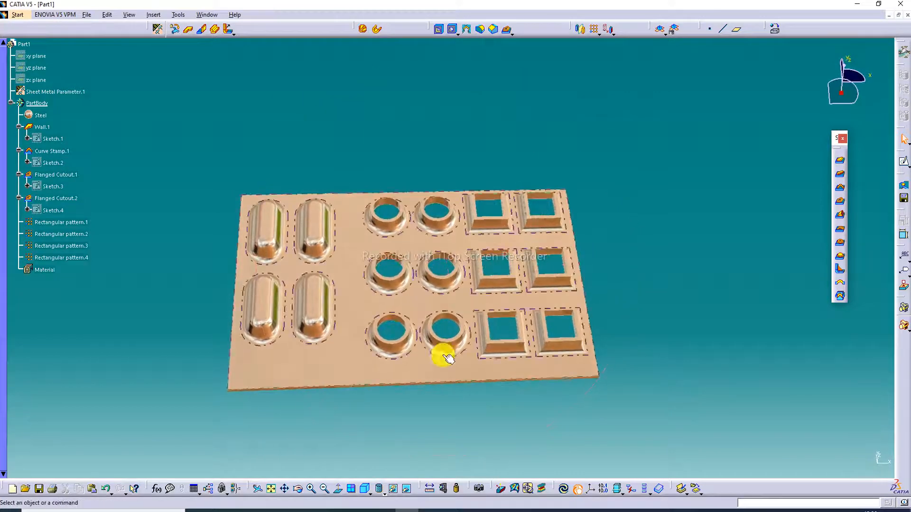
click(365, 489)
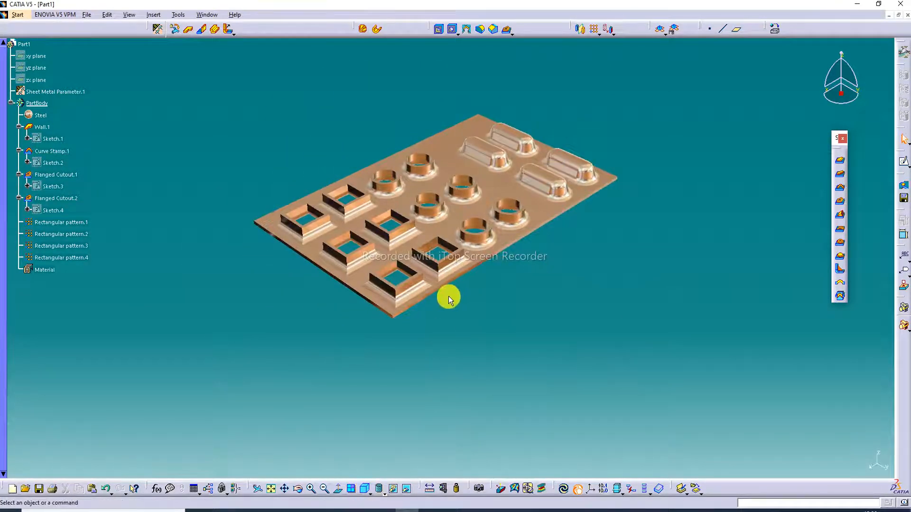
click(273, 488)
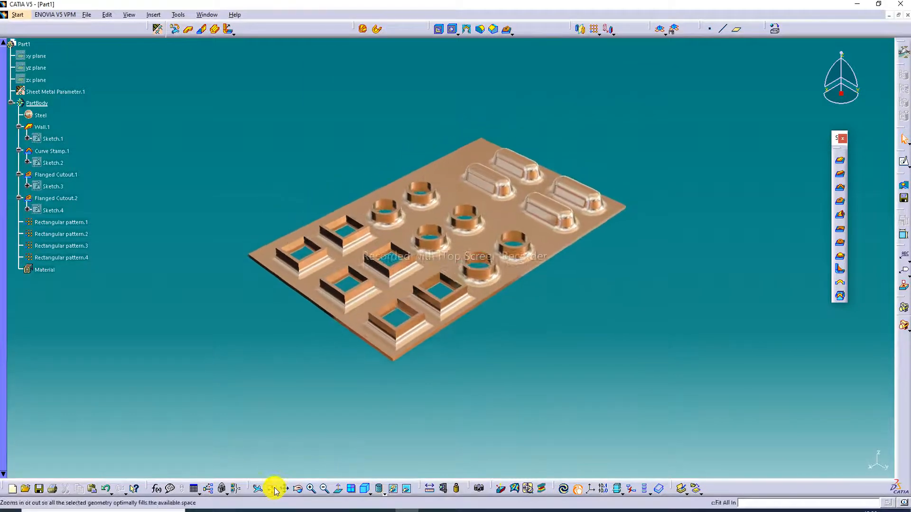
click(312, 489)
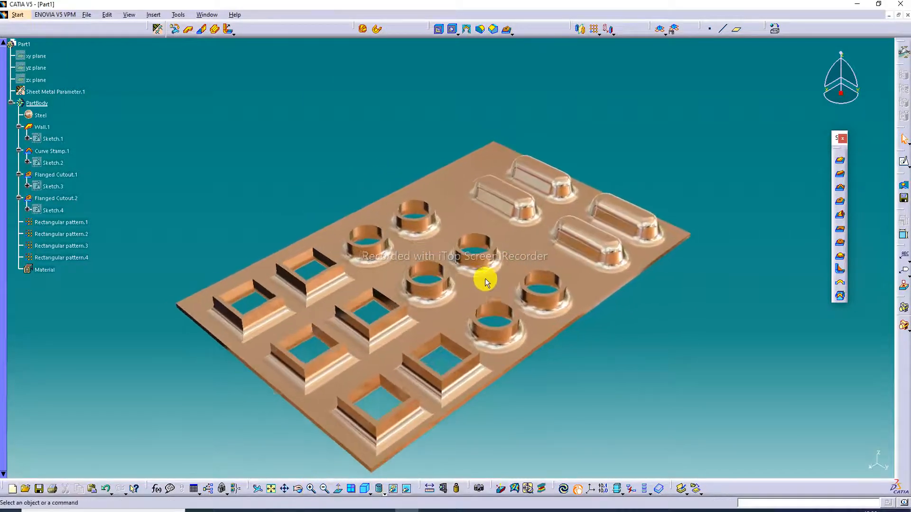
middle_drag(527, 252, 546, 217)
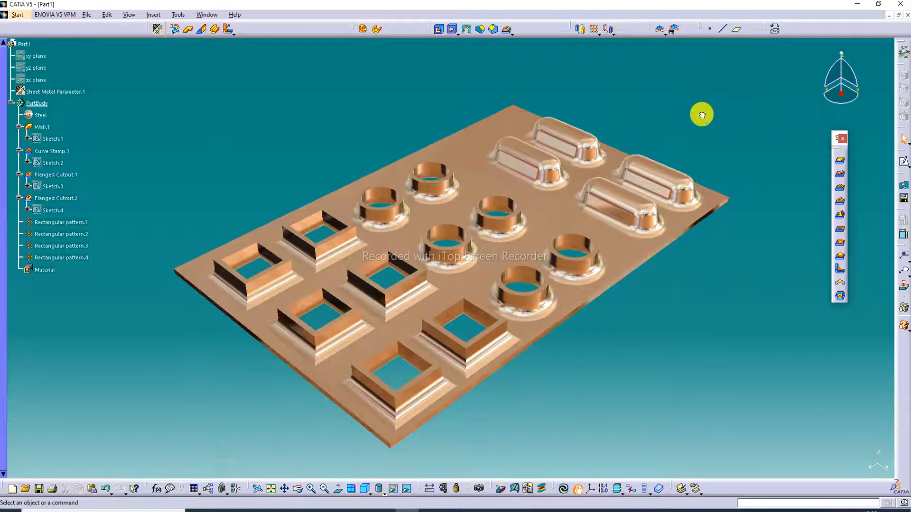
middle_drag(520, 153, 507, 252)
mouse_move(545, 224)
middle_down()
mouse_move(569, 240)
mouse_move(555, 228)
middle_up()
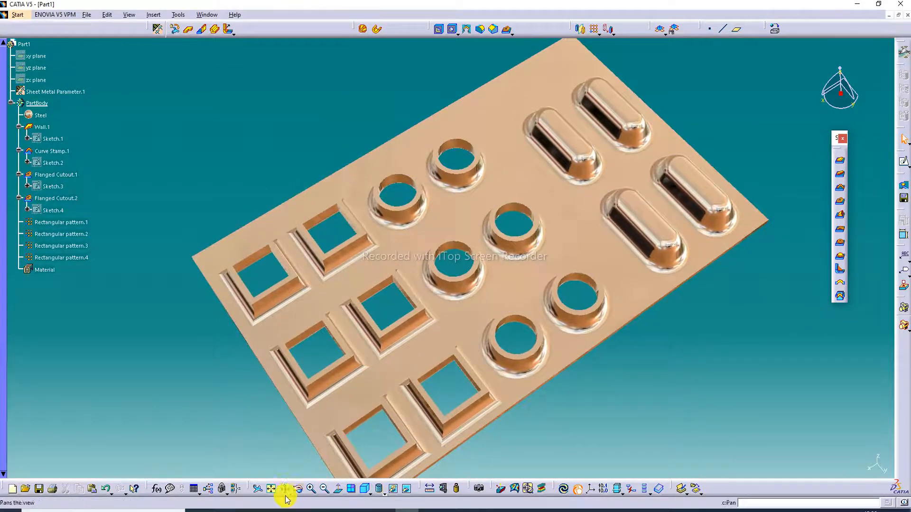
click(271, 487)
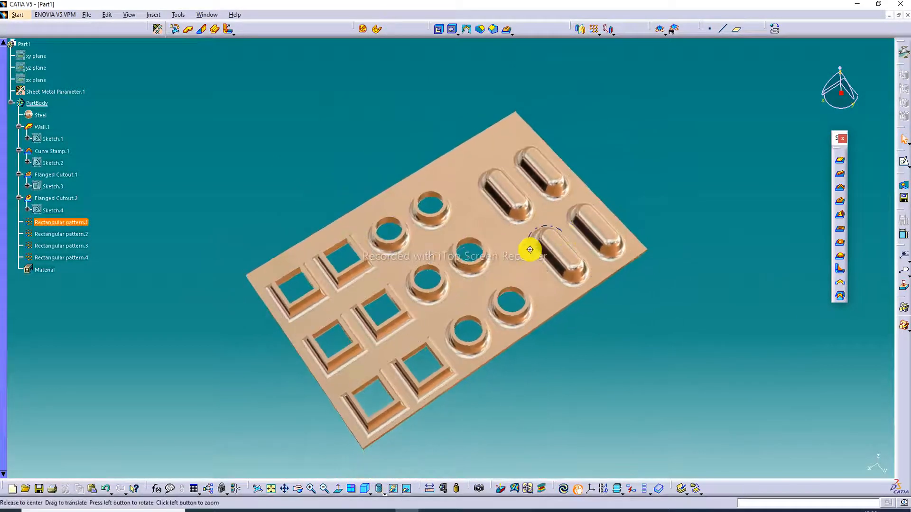
mouse_move(584, 179)
middle_down()
mouse_move(579, 212)
mouse_move(586, 185)
middle_up()
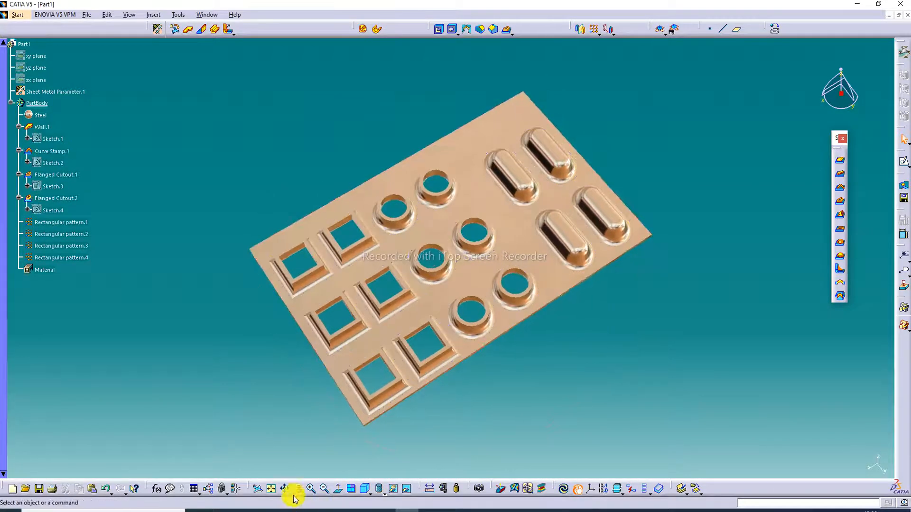
Step: Inspect the reflections on the square and round flanged cutouts and the curve stamps, in isometric view and from lower angles
click(313, 489)
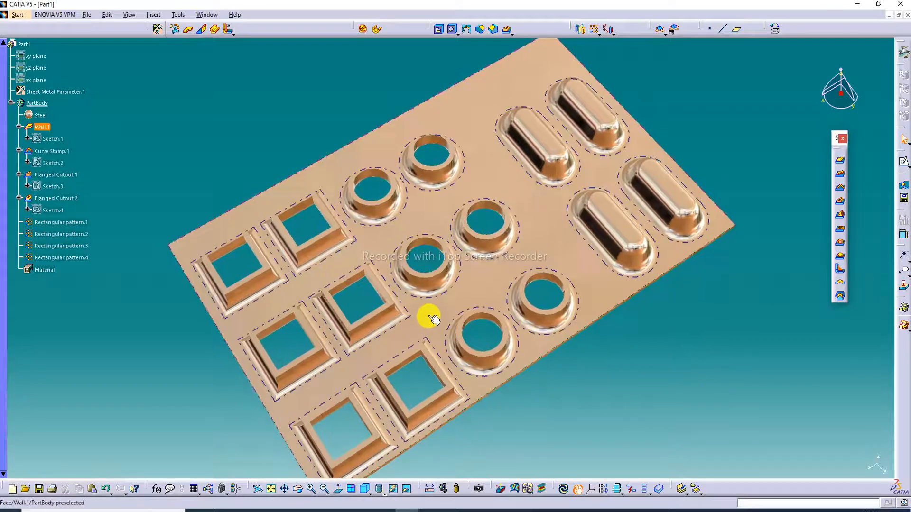
middle_drag(461, 312, 460, 295)
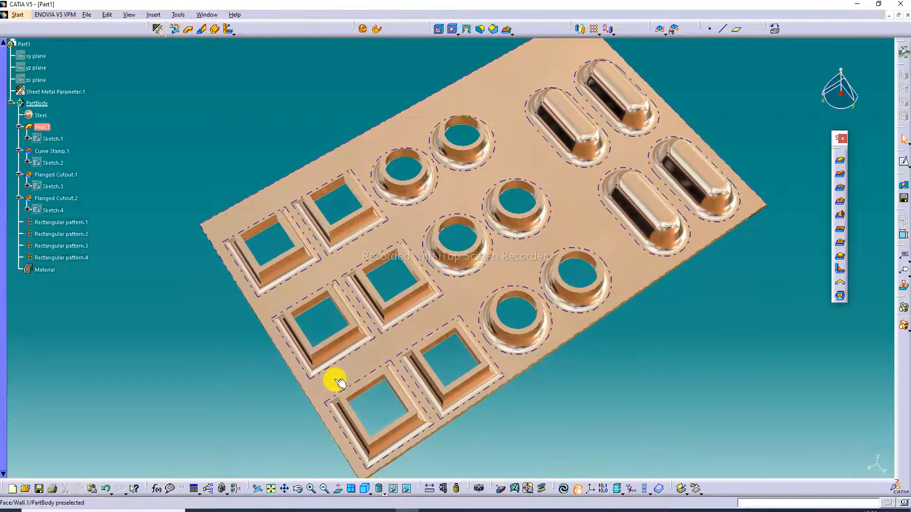
click(365, 488)
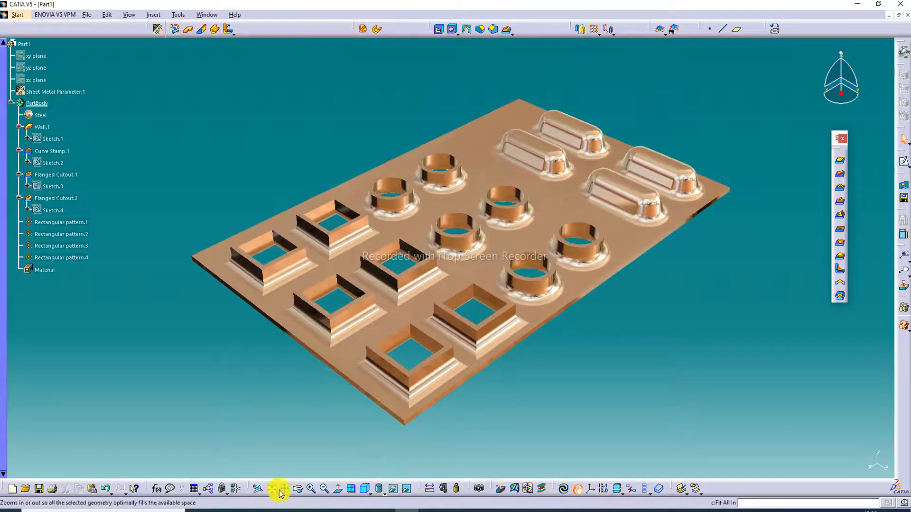
click(306, 489)
middle_drag(457, 366, 457, 331)
middle_drag(427, 372, 392, 361)
middle_drag(589, 192, 570, 202)
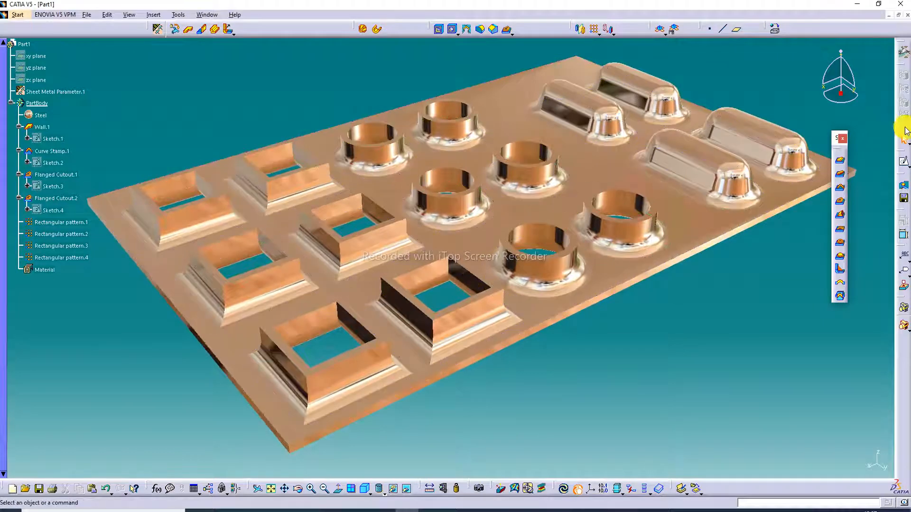
middle_drag(692, 208, 693, 218)
mouse_move(542, 136)
middle_down()
mouse_move(539, 146)
mouse_move(540, 138)
middle_up()
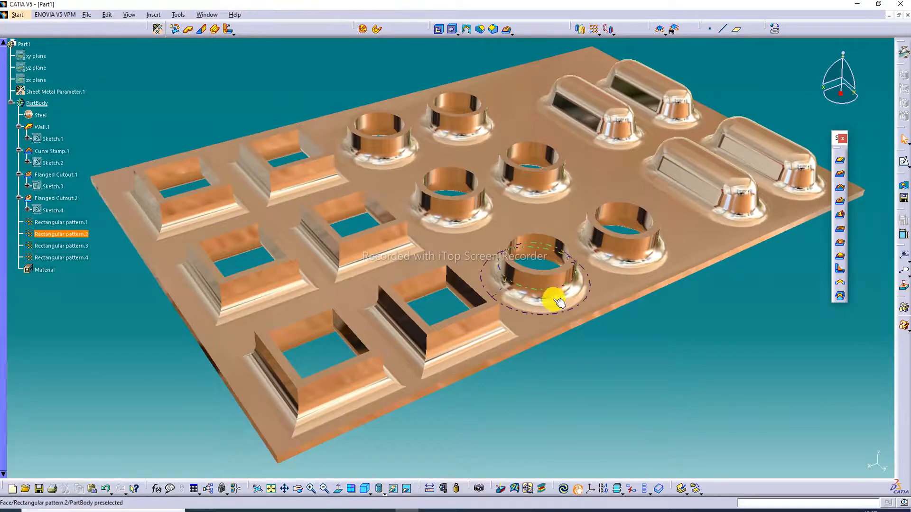
middle_drag(555, 301, 514, 231)
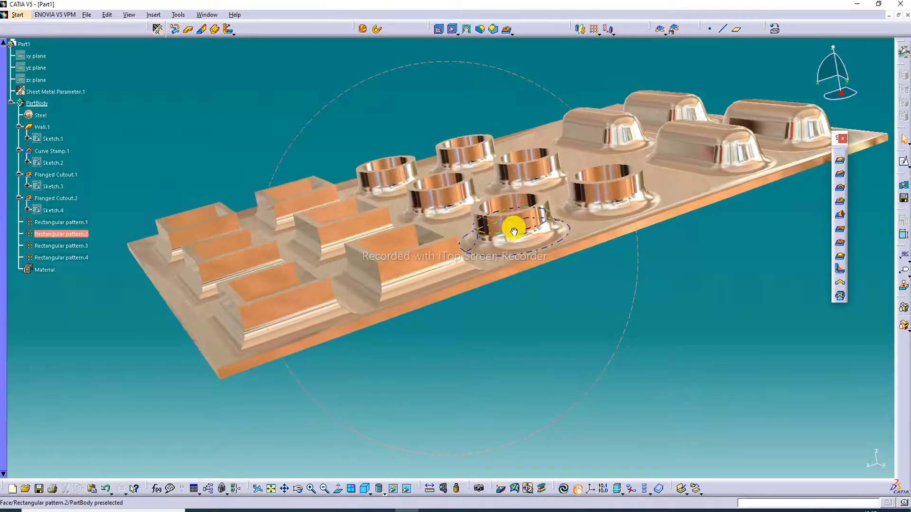
middle_drag(244, 332, 291, 315)
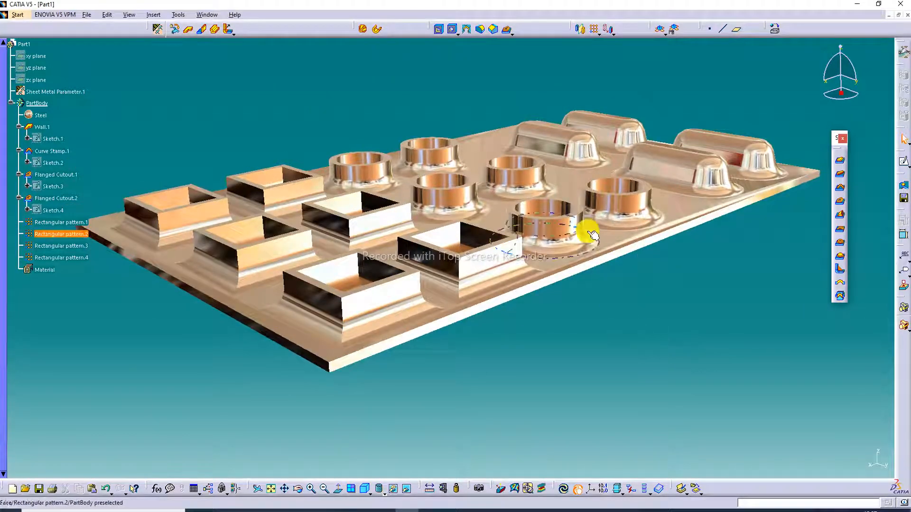
middle_drag(592, 234, 591, 252)
middle_drag(677, 140, 689, 134)
middle_drag(482, 105, 482, 119)
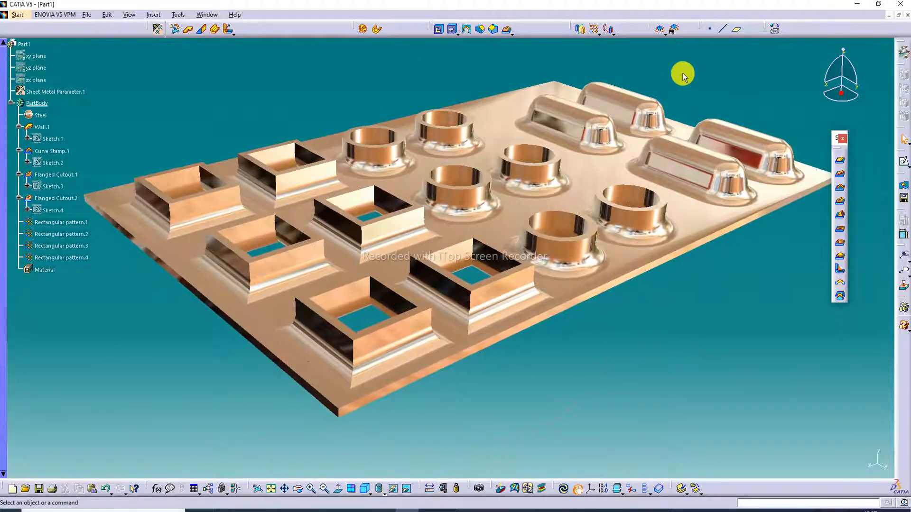
mouse_move(637, 107)
middle_down()
mouse_move(635, 119)
mouse_move(624, 115)
middle_up()
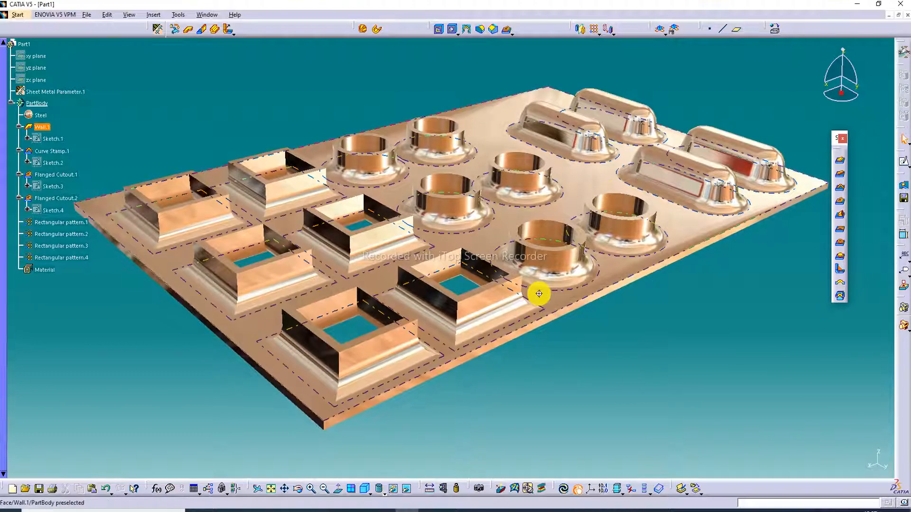
middle_drag(539, 293, 539, 304)
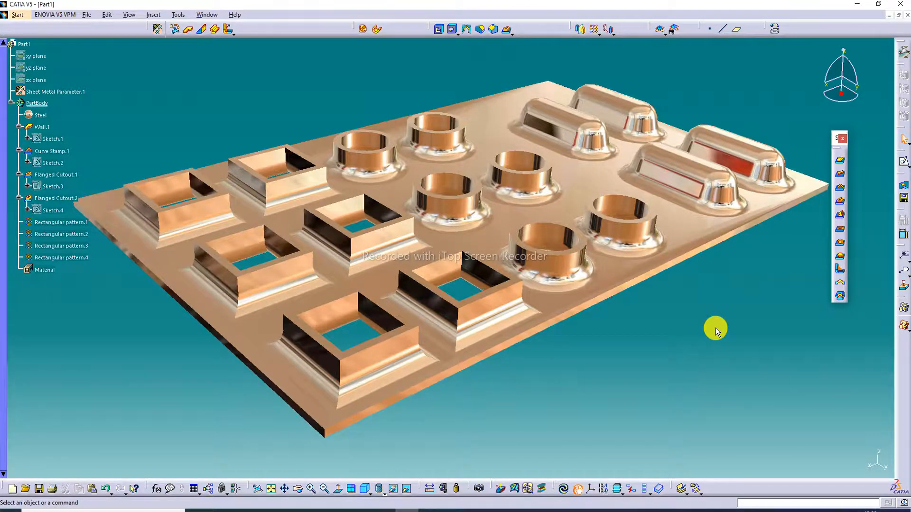
click(385, 511)
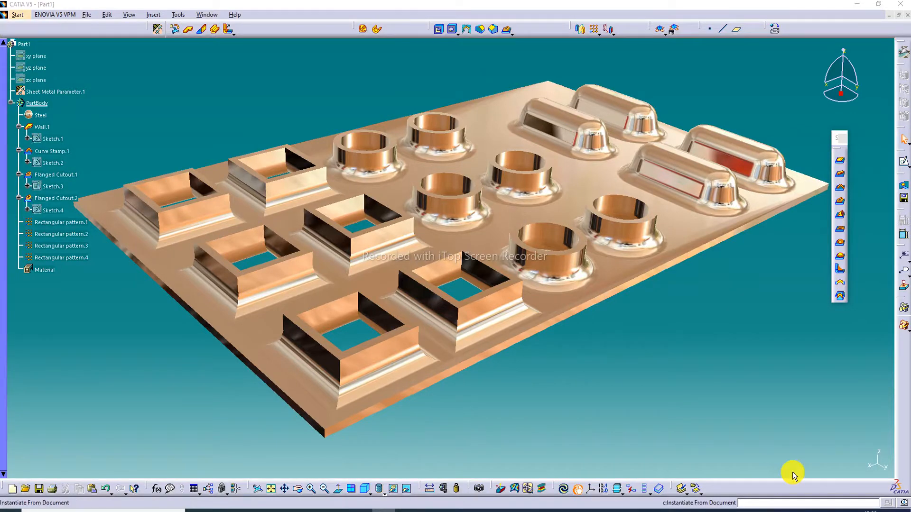